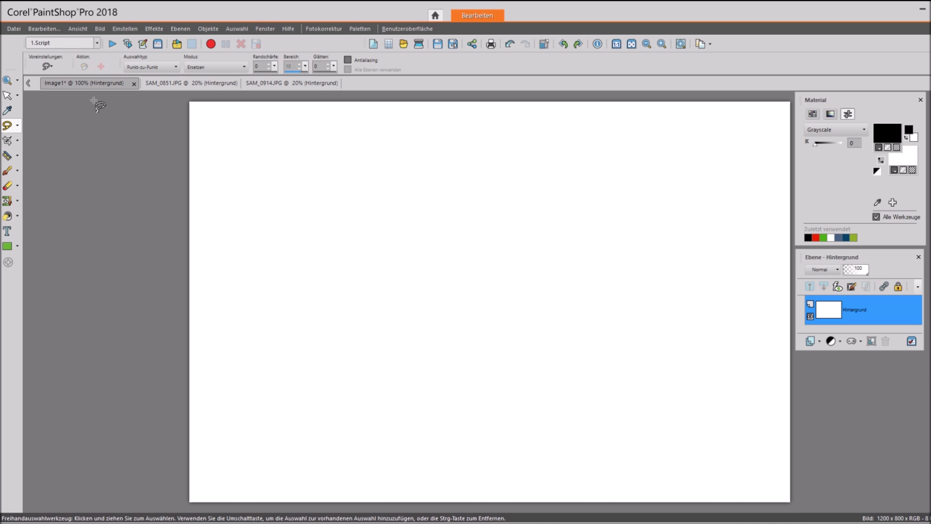
# - Show the SAM_0851.JPG box photo and set the Freehand Selection tool's selection type to Punkt-zu-Punkt
pyautogui.click(197, 83)
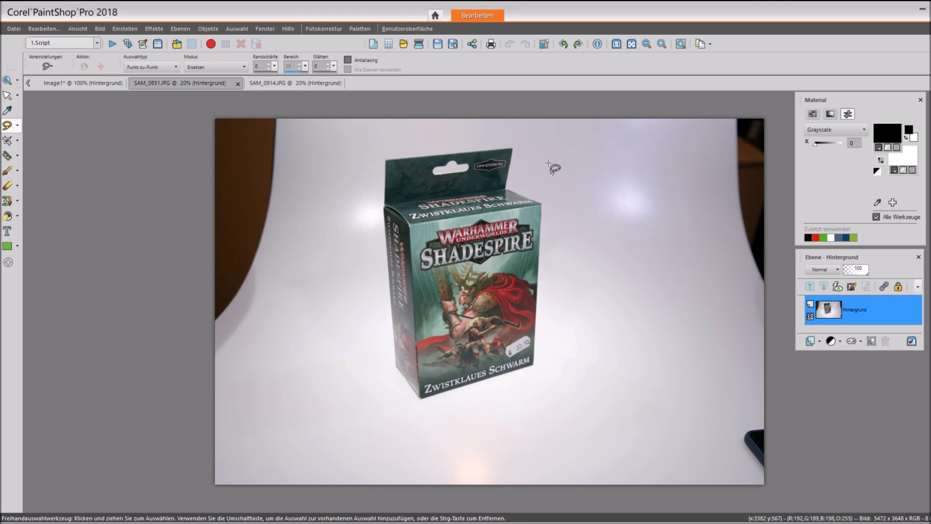
pyautogui.click(297, 85)
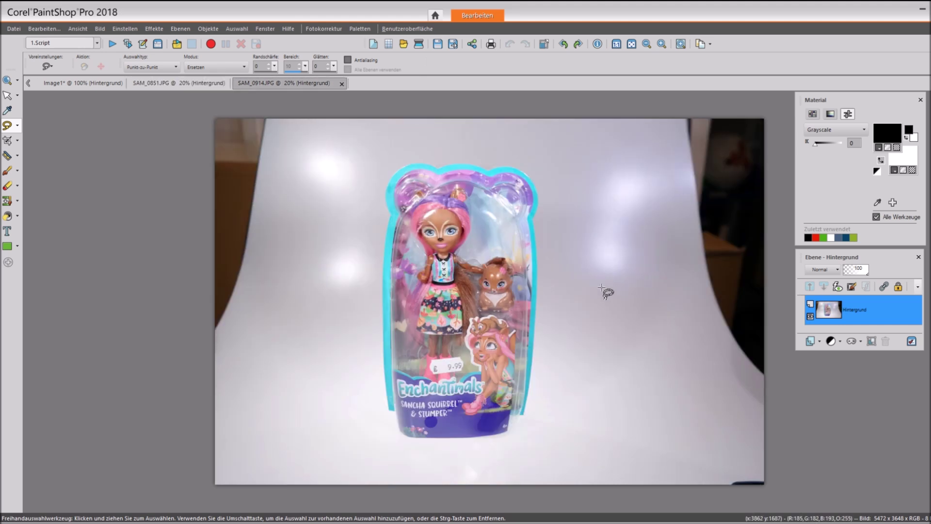
pyautogui.click(181, 83)
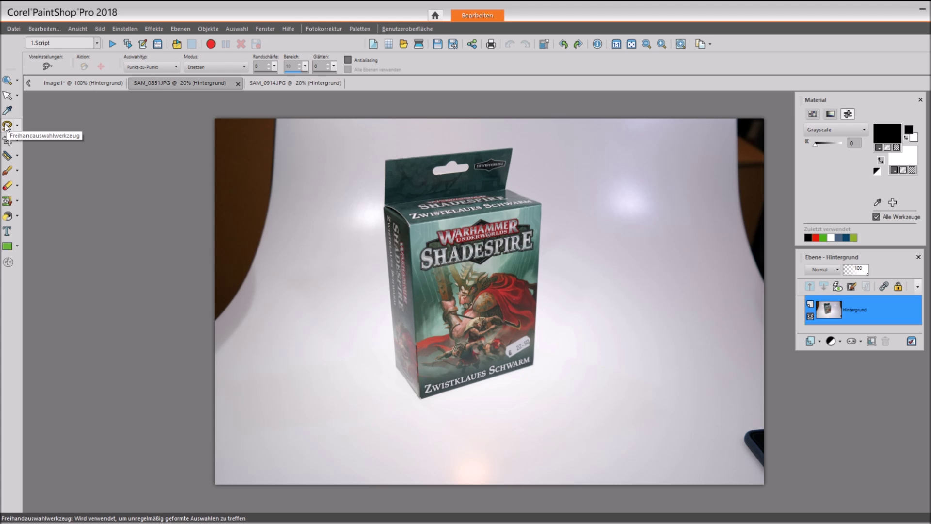
pyautogui.click(176, 67)
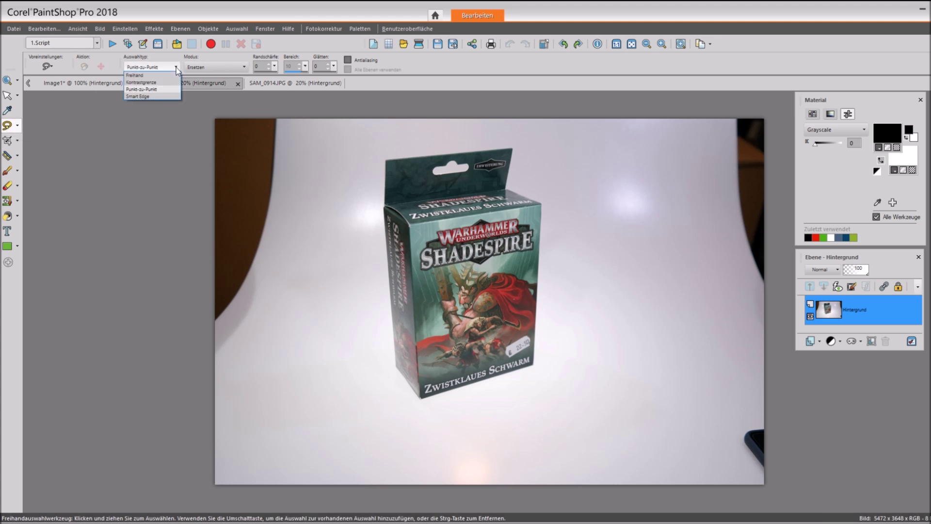
pyautogui.click(150, 90)
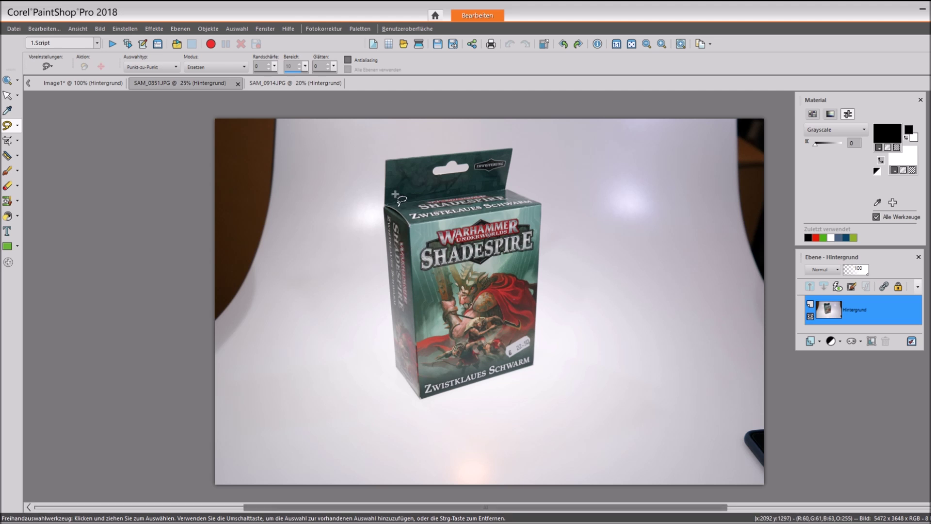
# - Start a point-to-point selection at the hang tab's upper-left corner and trace its upper and right edges to the box's upper-right front corner
pyautogui.scroll(4, 454, 89)
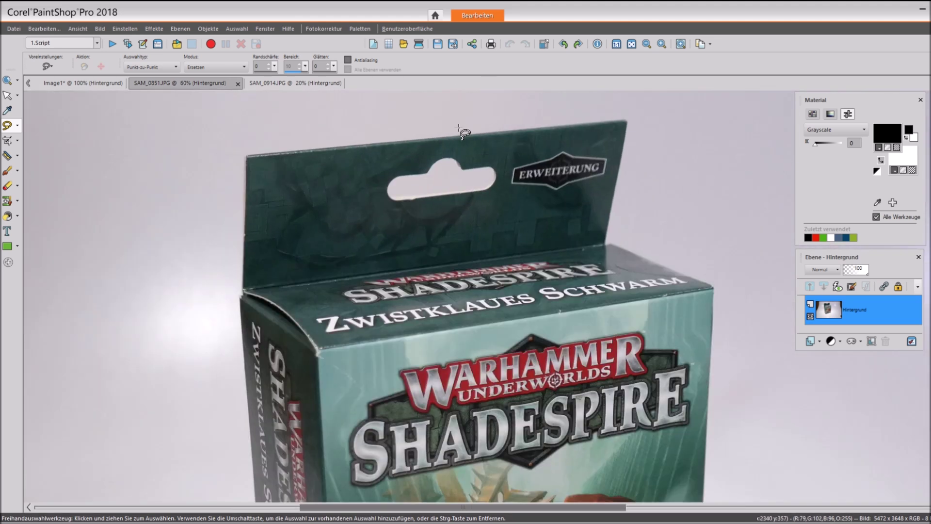
pyautogui.scroll(1, 576, 118)
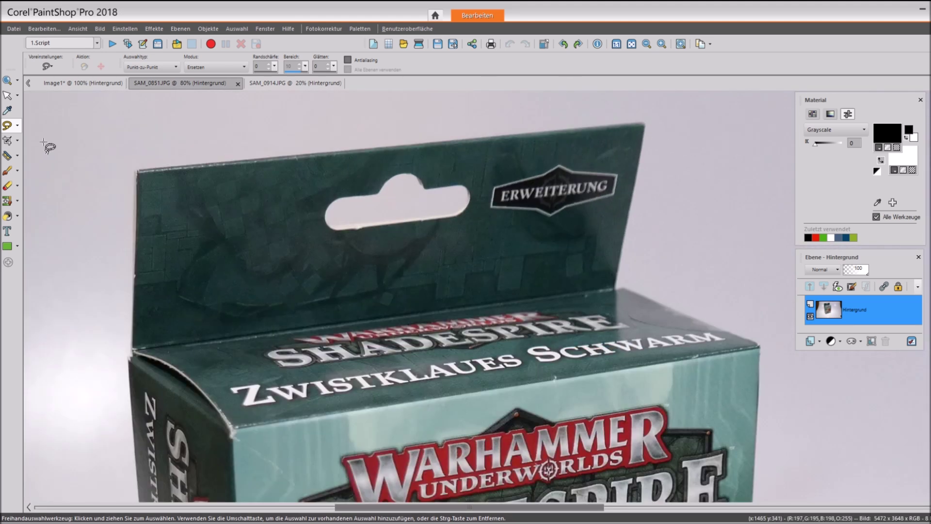
pyautogui.click(137, 171)
pyautogui.scroll(1, 194, 178)
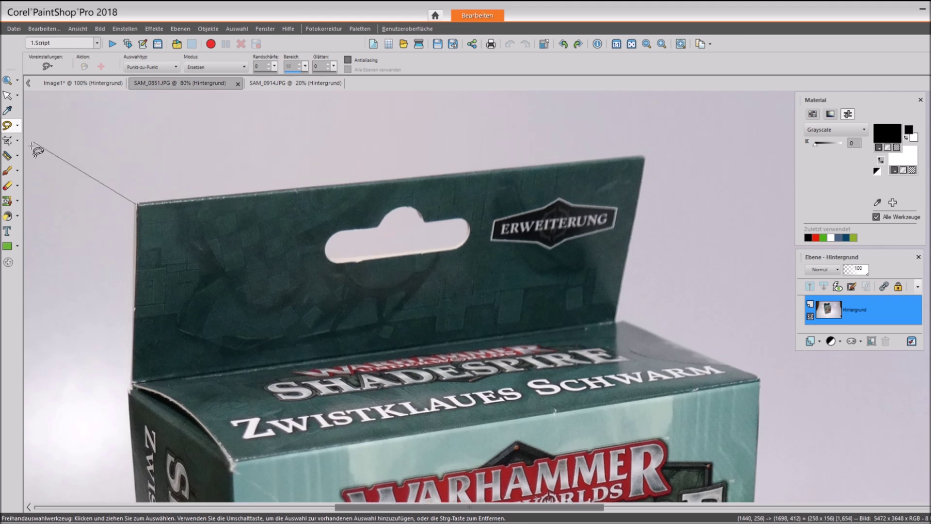
pyautogui.hscroll(-1, 115, 336)
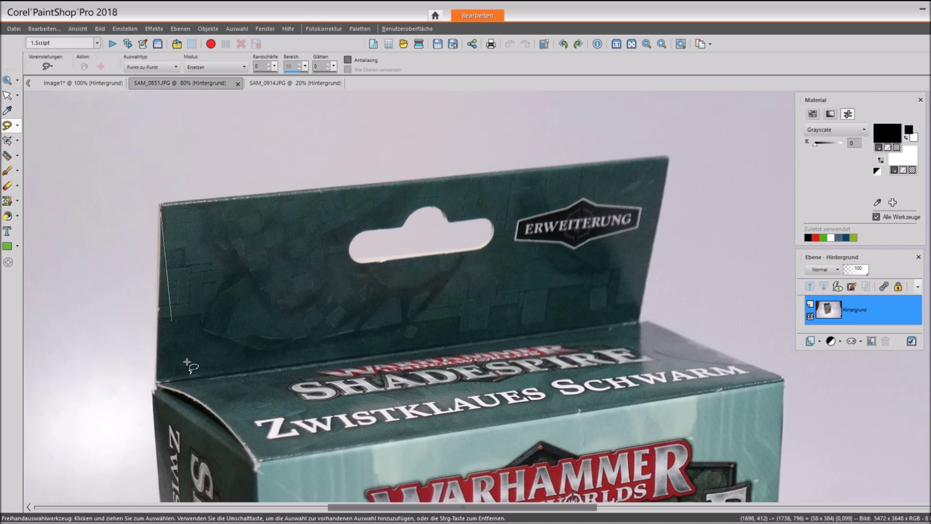
pyautogui.scroll(1, 388, 164)
pyautogui.click(669, 181)
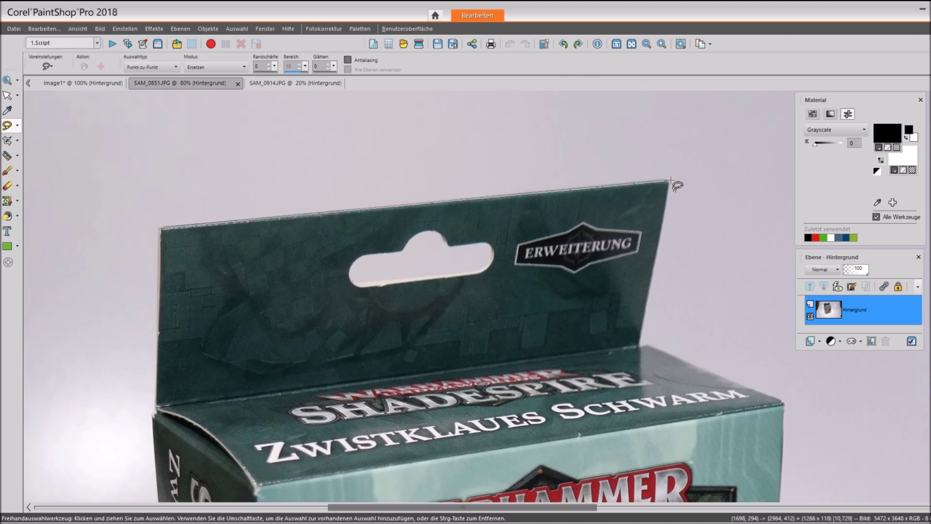
pyautogui.click(638, 347)
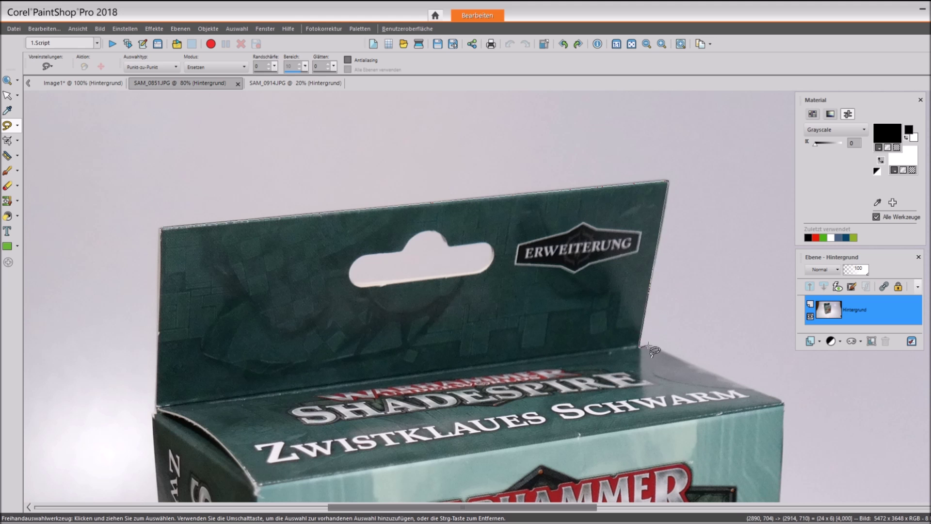
pyautogui.click(648, 346)
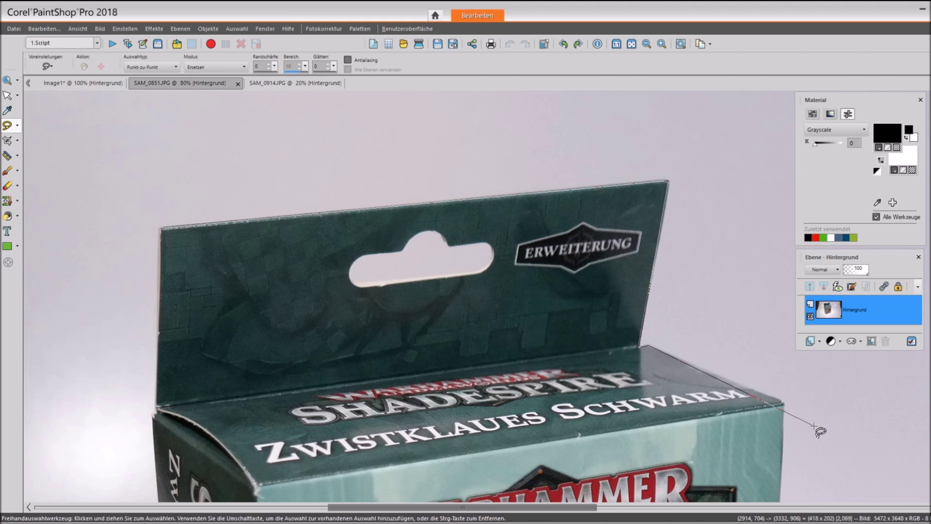
pyautogui.click(781, 401)
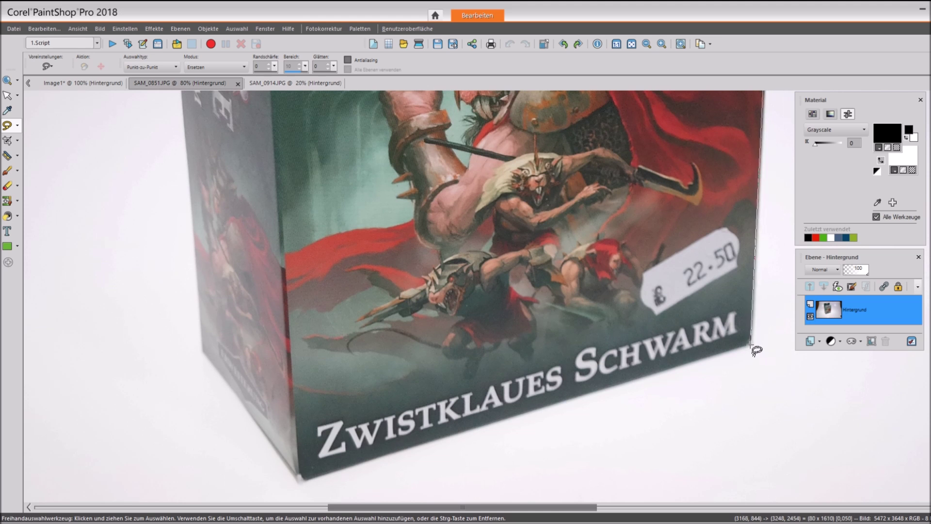
# - Trace the box's right, lower and left edges back to the hang tab's starting corner and close the selection
pyautogui.click(750, 345)
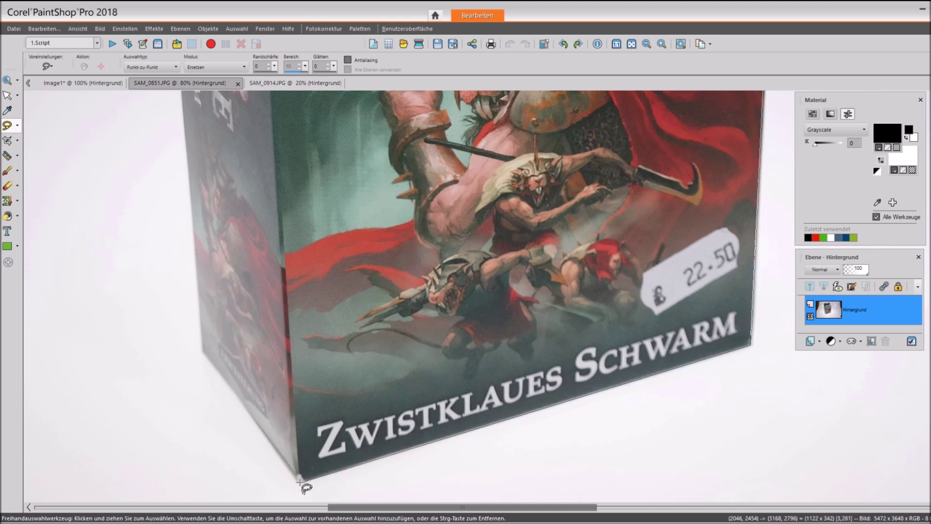
pyautogui.click(281, 457)
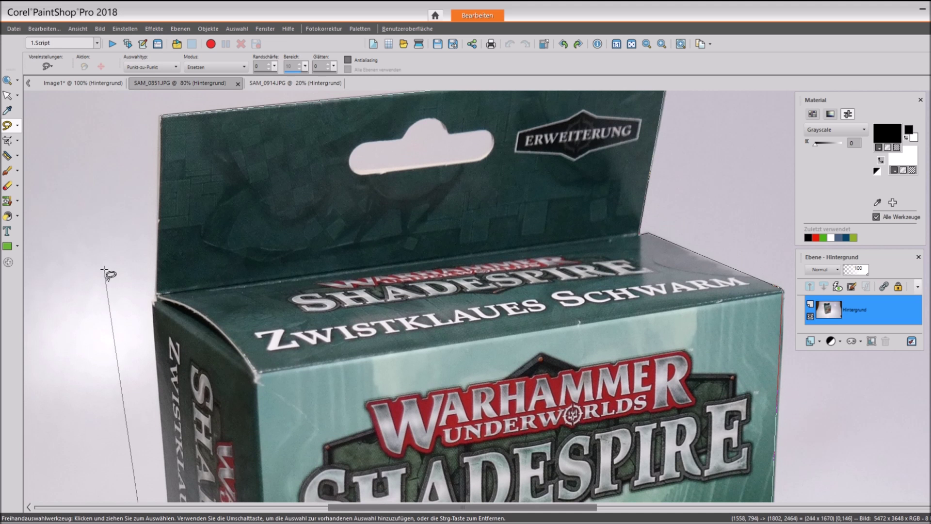
pyautogui.click(151, 299)
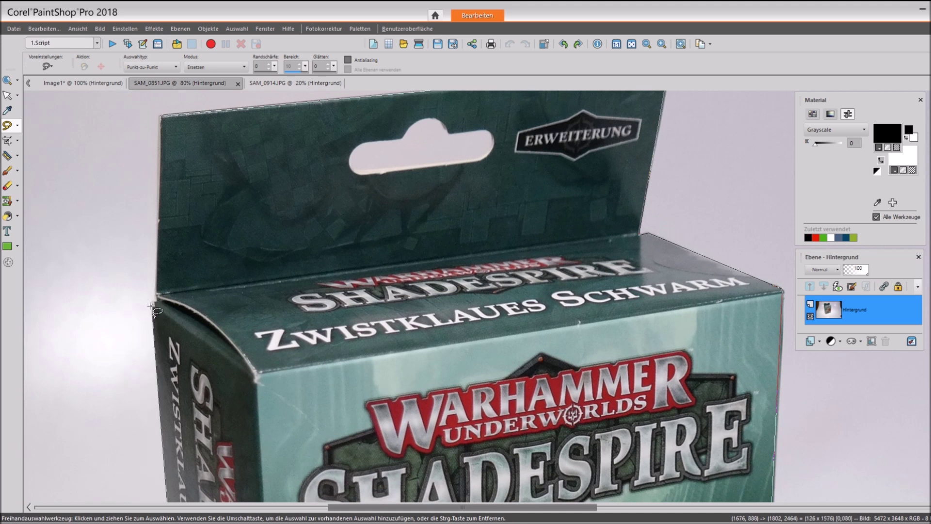
pyautogui.click(151, 301)
pyautogui.click(157, 303)
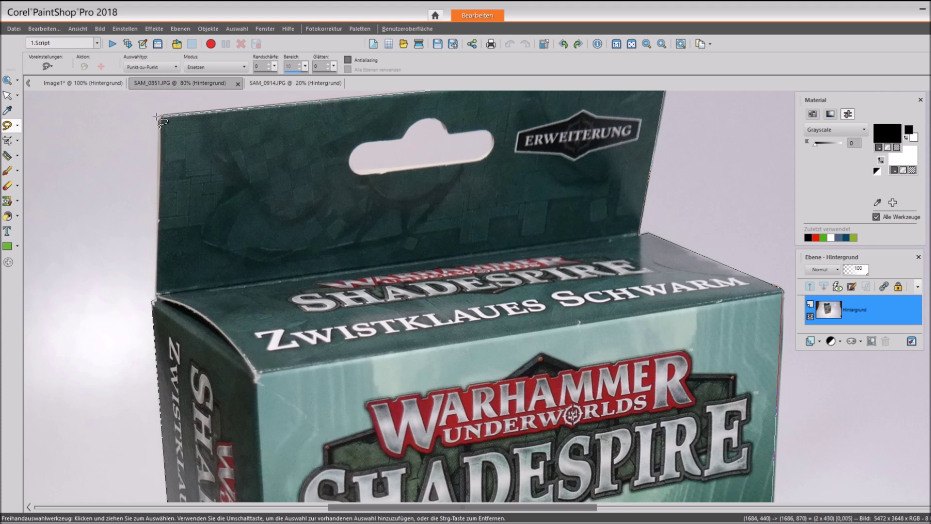
pyautogui.doubleClick(160, 116)
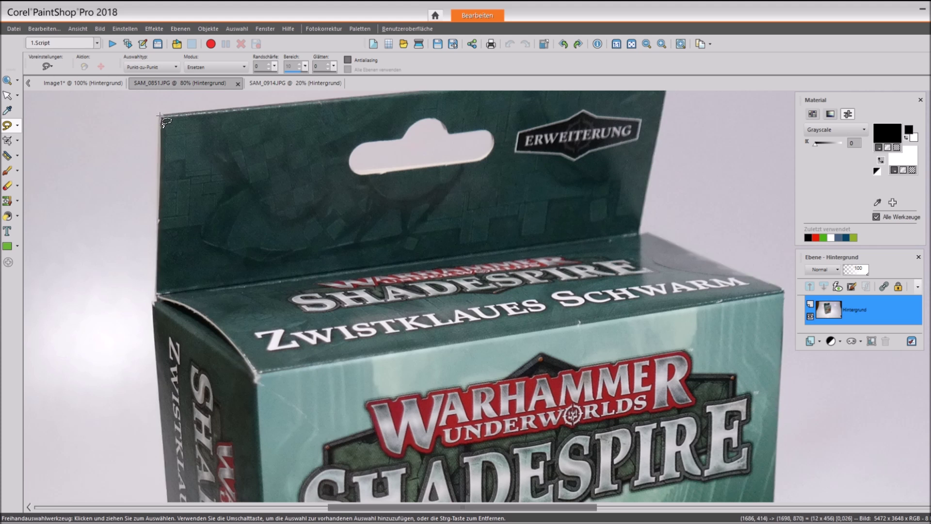
# - Cut the selected box to the clipboard and close SAM_0851.JPG without saving the changes
pyautogui.scroll(-6, 344, 198)
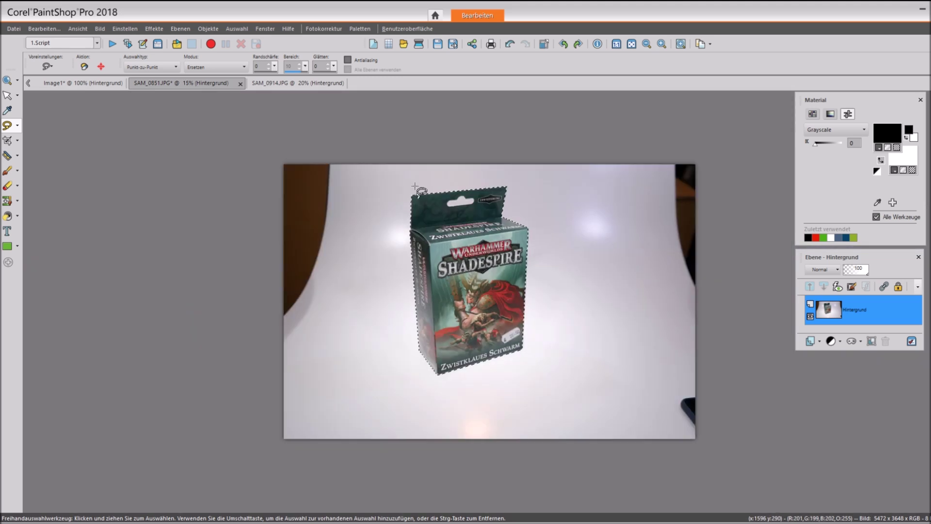
pyautogui.click(44, 29)
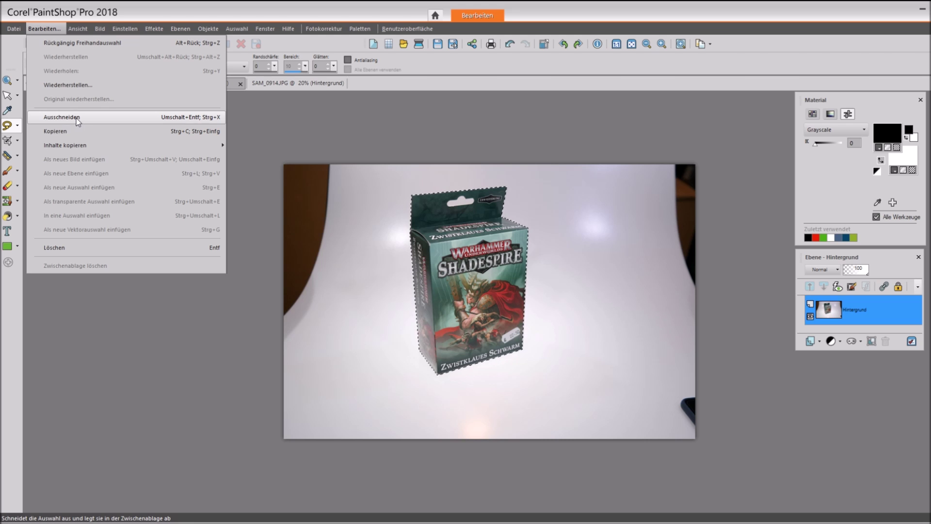
pyautogui.click(77, 118)
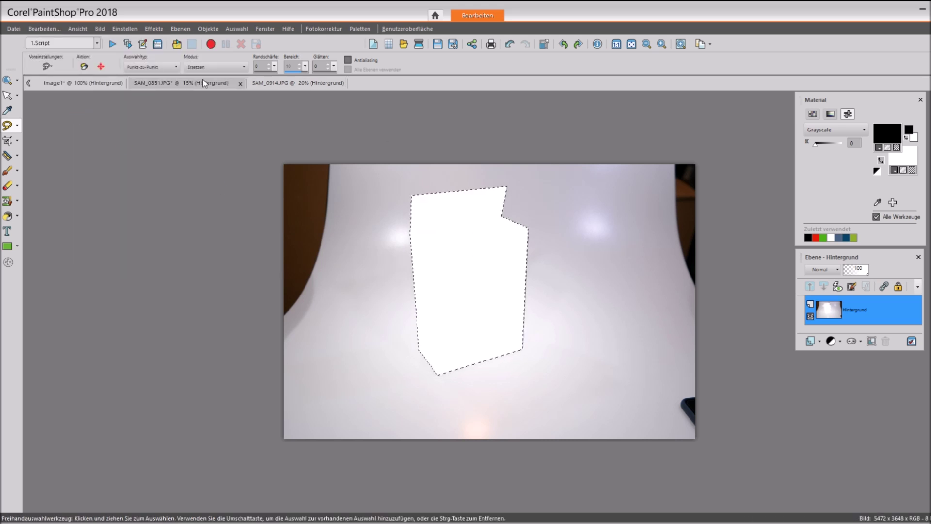
pyautogui.click(240, 85)
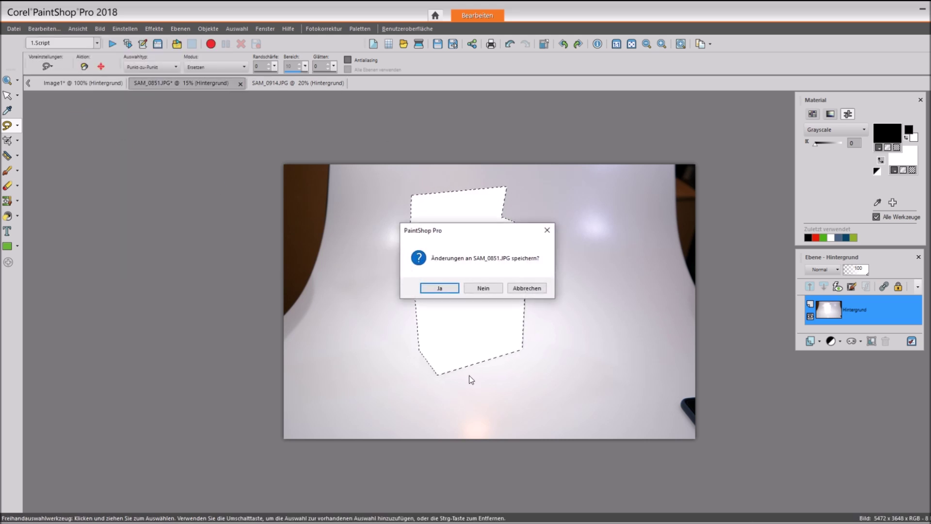
pyautogui.click(483, 288)
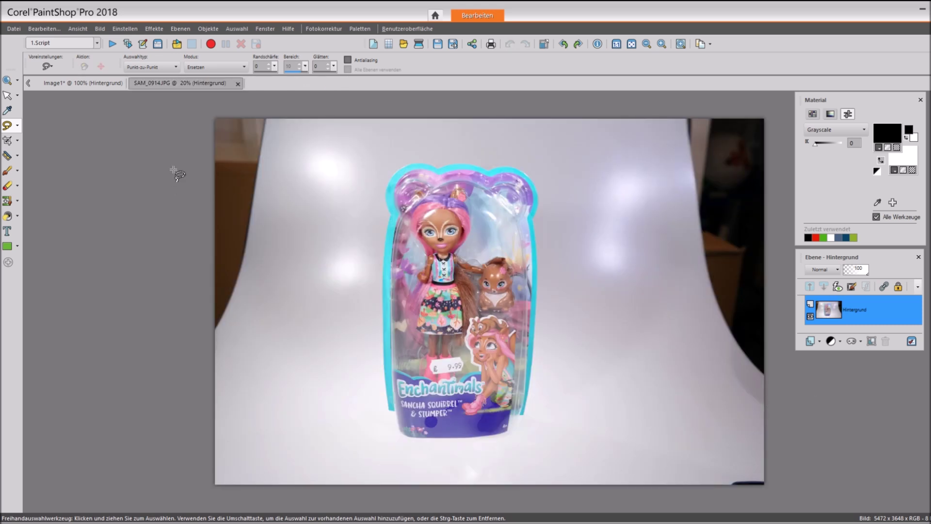
# - Paste the cut-out box as a new image
pyautogui.click(52, 28)
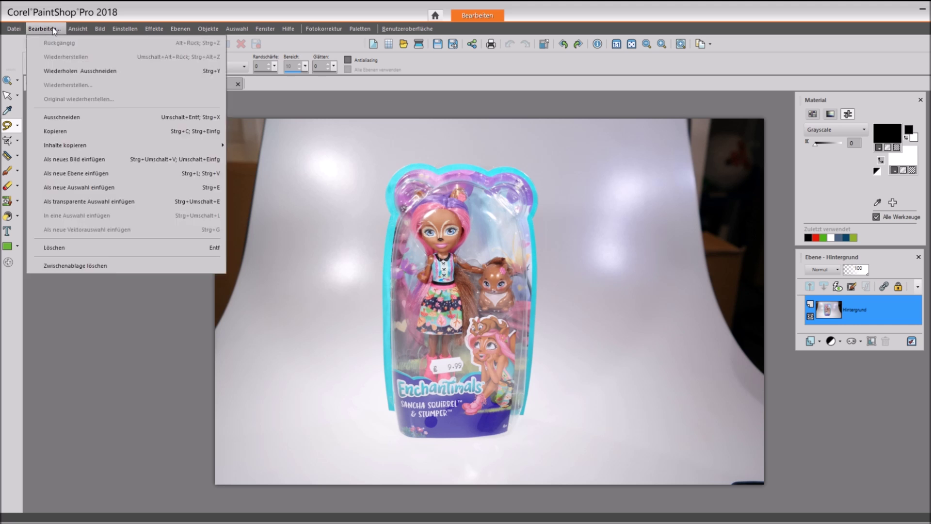
pyautogui.click(200, 161)
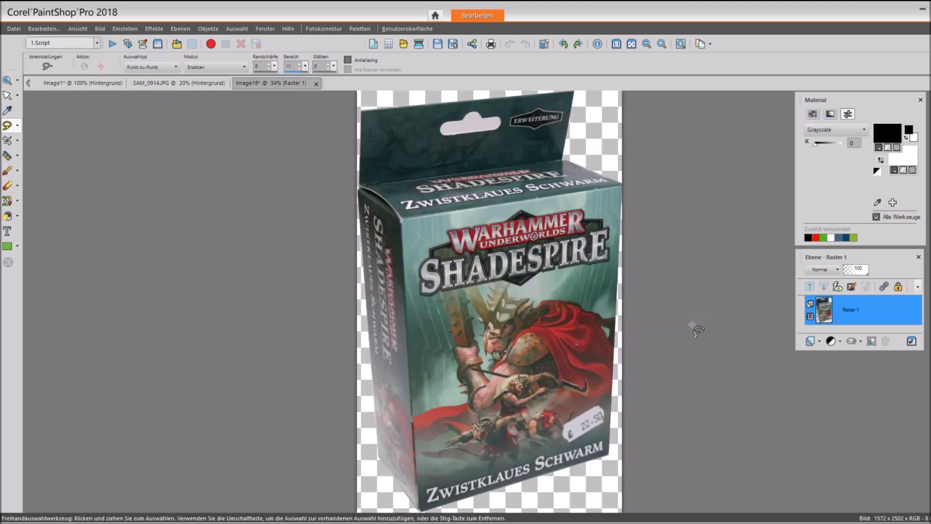
pyautogui.scroll(-1, 520, 222)
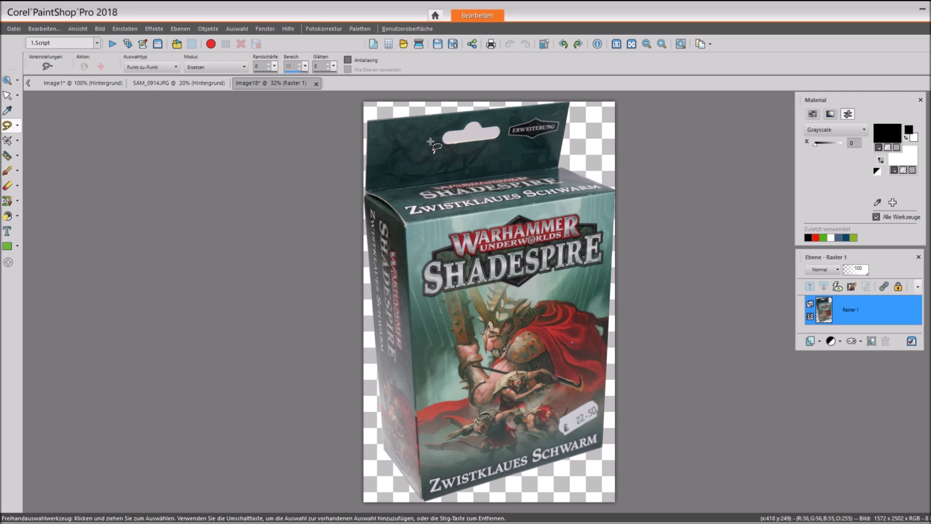
# - Start a point-to-point selection inside the hang hole, tracing its lower edge, rounded left end and upper-left edge
pyautogui.scroll(5, 473, 131)
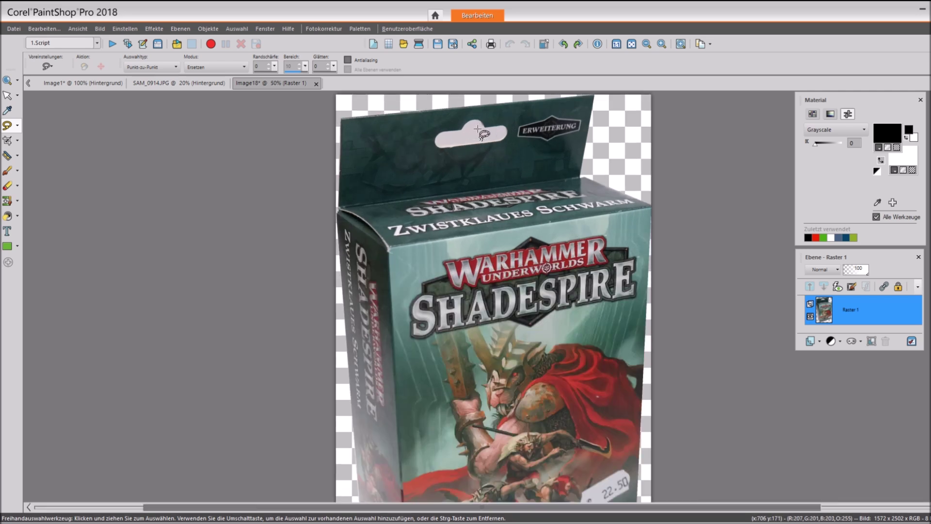
pyautogui.scroll(1, 471, 151)
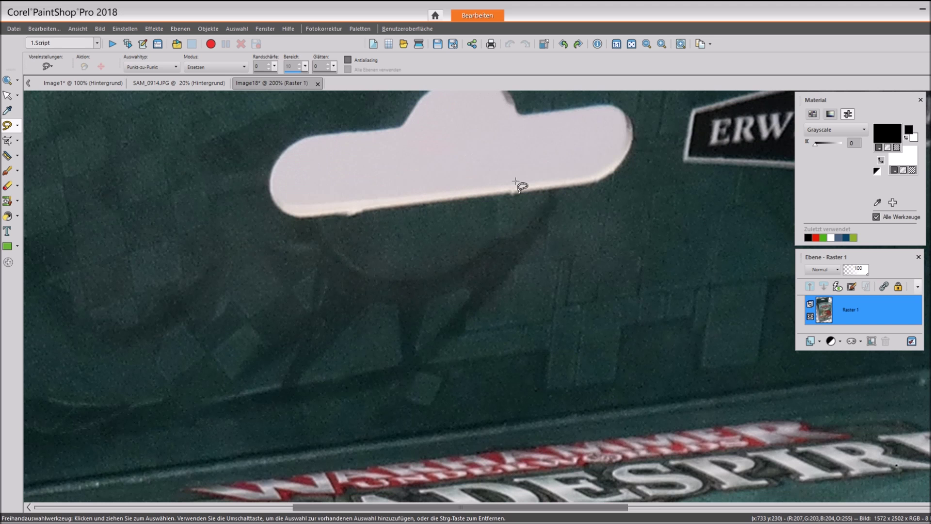
pyautogui.click(588, 178)
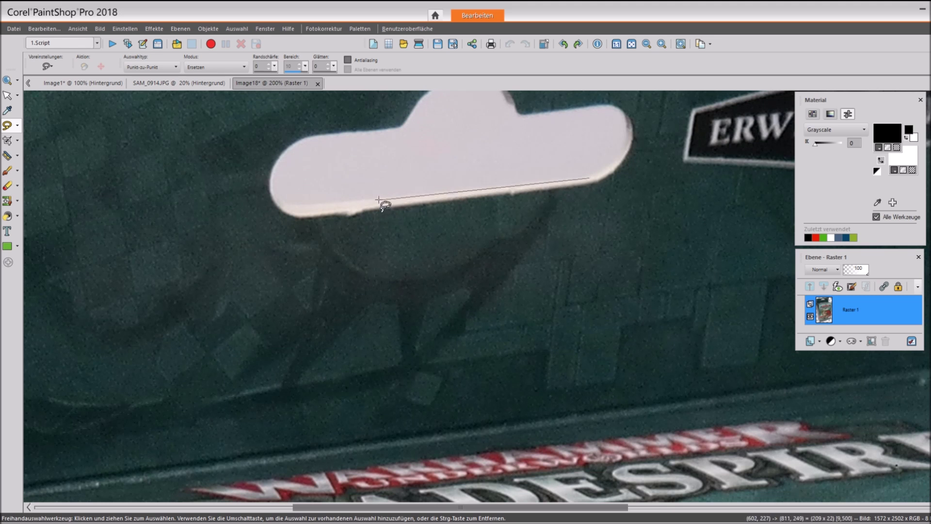
pyautogui.click(292, 205)
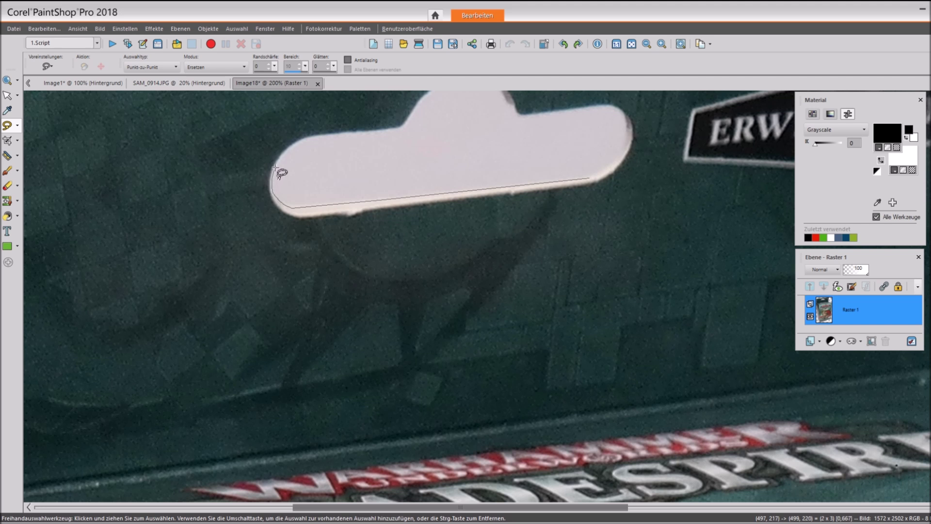
pyautogui.click(291, 146)
pyautogui.click(312, 136)
pyautogui.click(398, 129)
# - Continue the selection outline around the hang hole's raised central arch
pyautogui.scroll(2, 406, 127)
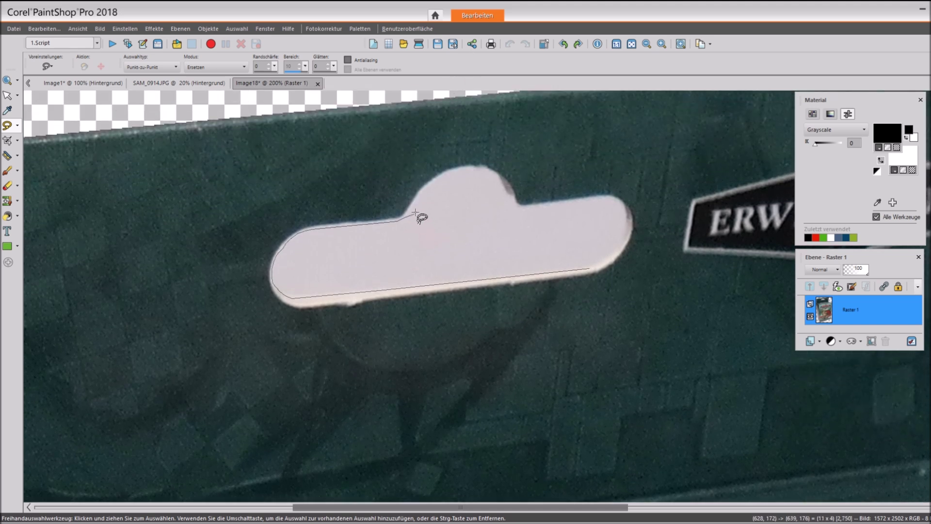
pyautogui.click(417, 197)
pyautogui.click(438, 177)
pyautogui.click(457, 168)
pyautogui.click(471, 168)
pyautogui.click(486, 168)
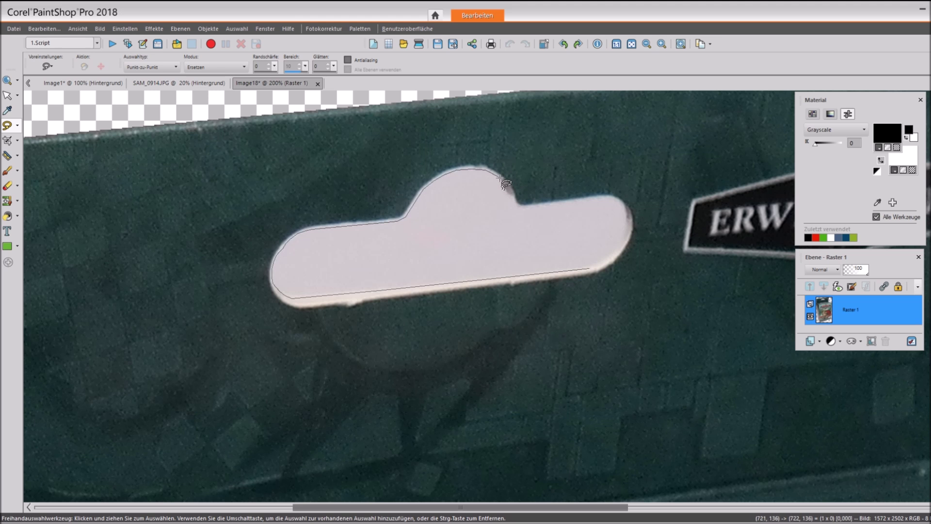
pyautogui.click(506, 186)
pyautogui.click(516, 204)
# - Trace the hang hole's upper-right edge and rounded right end, closing the selection at its starting point
pyautogui.click(599, 197)
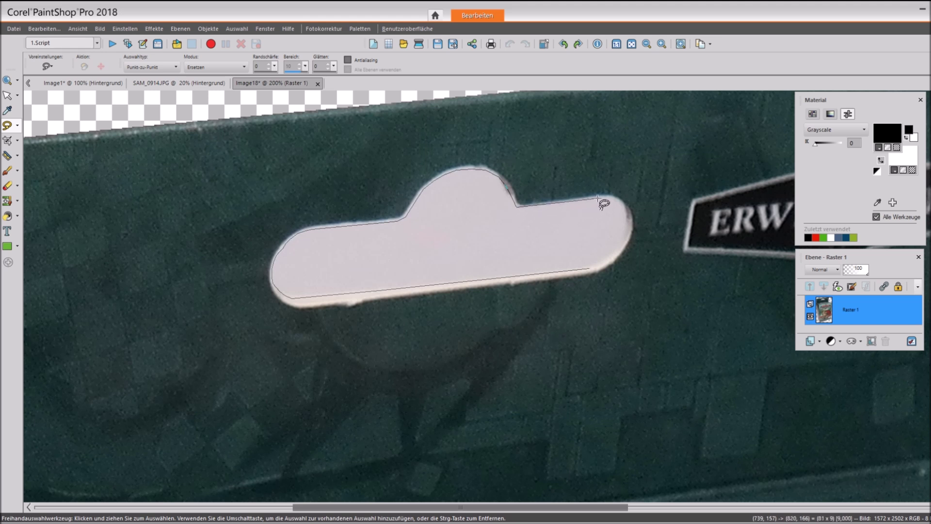
pyautogui.click(613, 199)
pyautogui.click(625, 213)
pyautogui.click(617, 246)
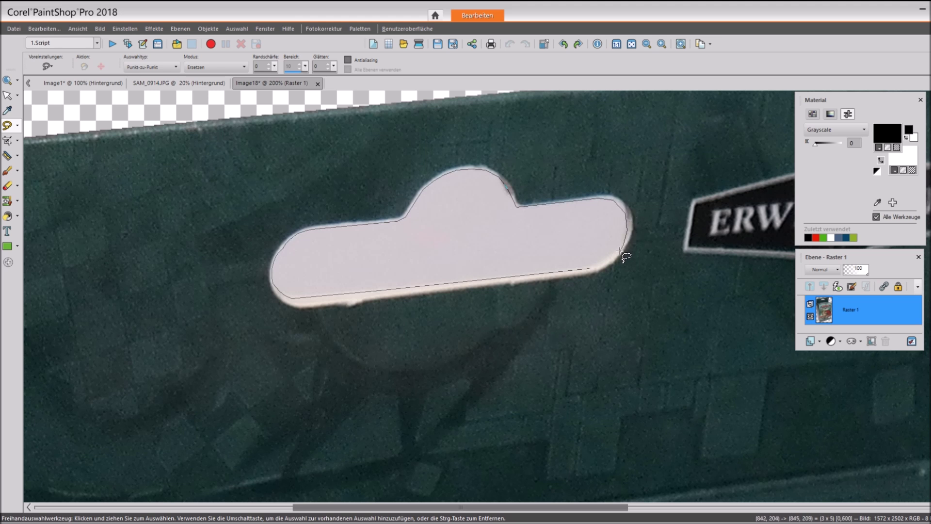
pyautogui.doubleClick(593, 270)
pyautogui.scroll(-2, 647, 270)
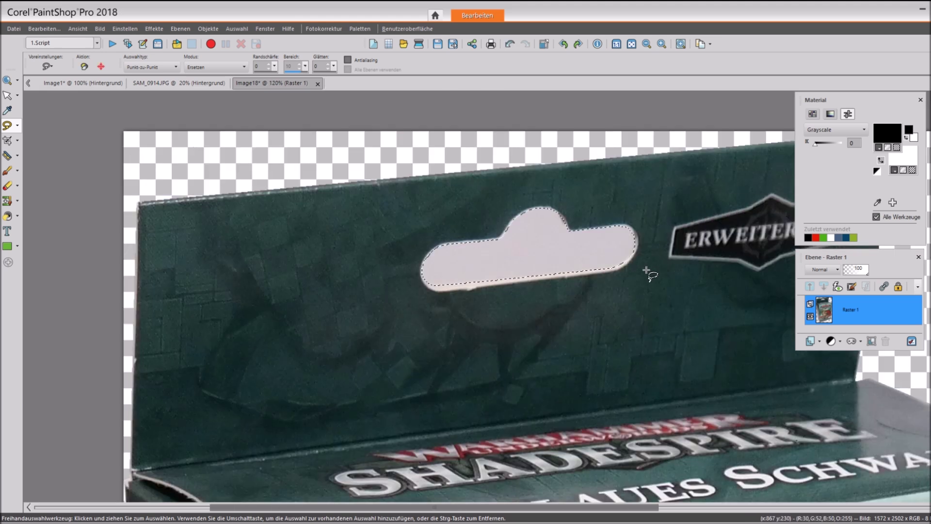
# - Delete the selected contents of the hang hole and clear the selection
pyautogui.press('Delete')
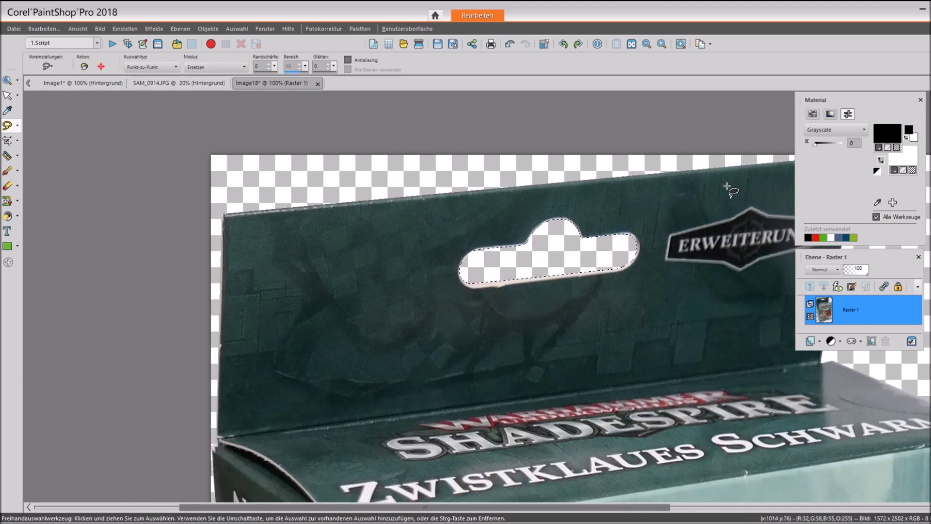
pyautogui.scroll(-3, 621, 250)
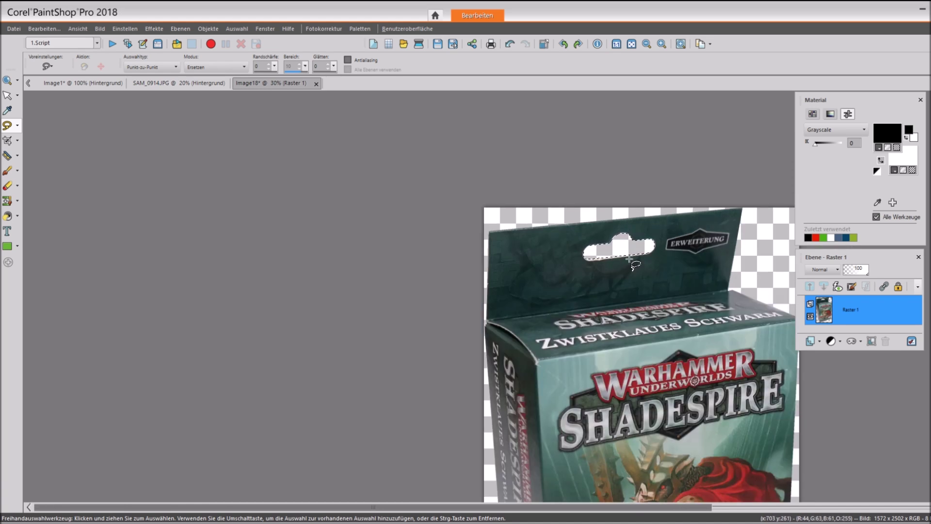
pyautogui.scroll(-1, 630, 261)
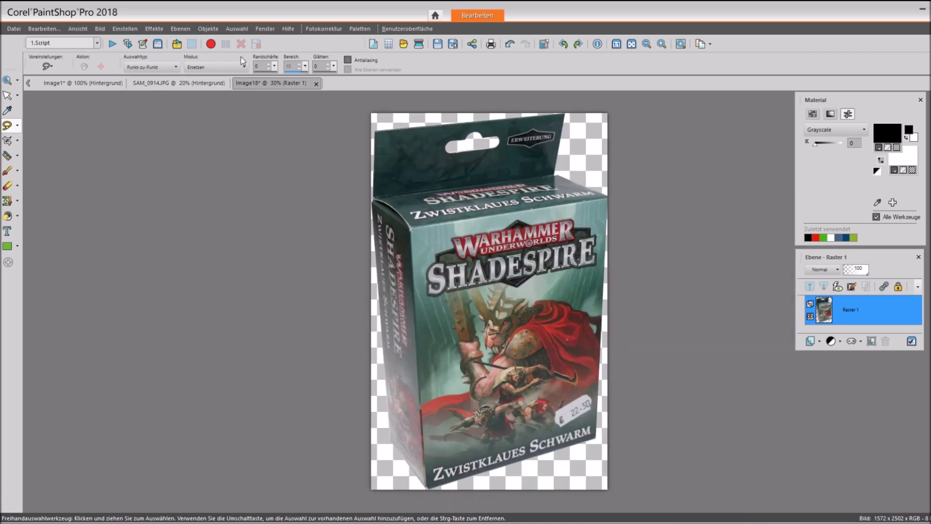
# - Merge all layers so the cut-out box sits on a flattened white background
pyautogui.click(178, 31)
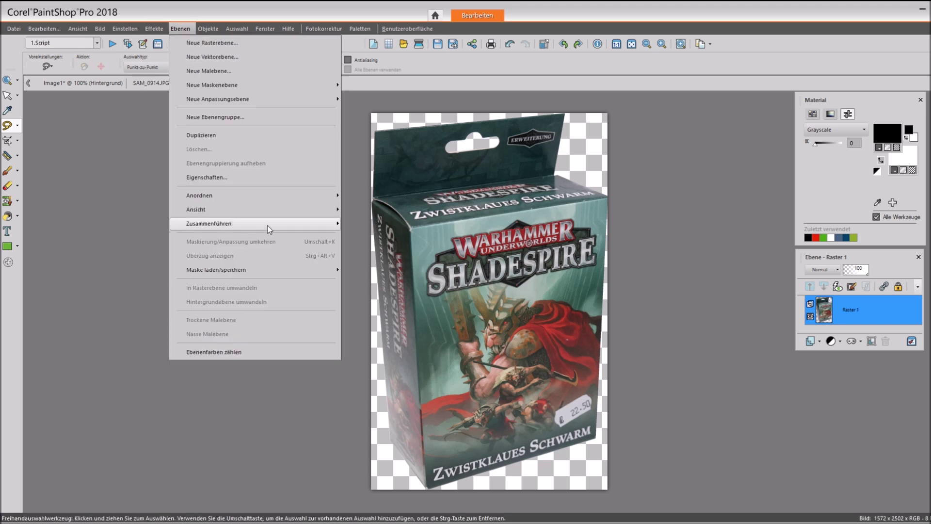
pyautogui.moveTo(278, 220)
pyautogui.click(378, 237)
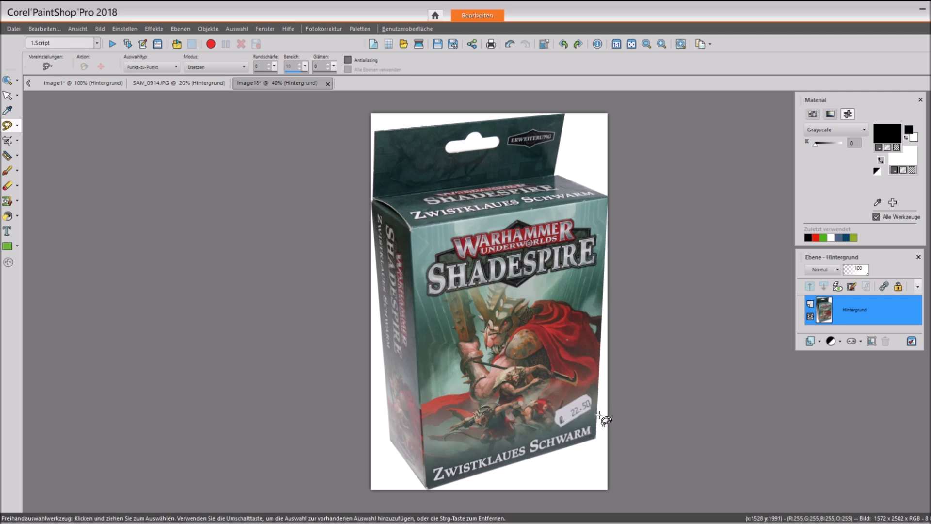
# - Choose the Clone Brush and set its size to 40 for working around the price sticker
pyautogui.scroll(5, 599, 434)
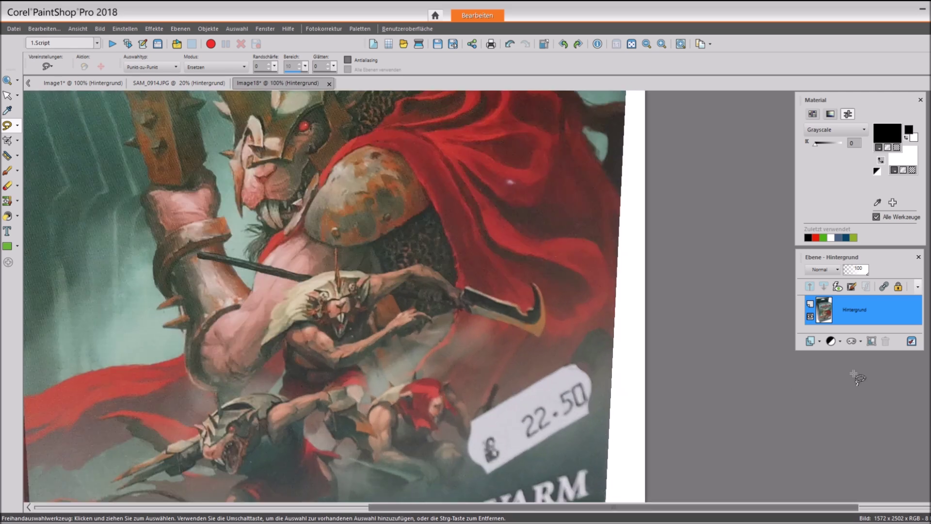
pyautogui.scroll(-3, 325, 296)
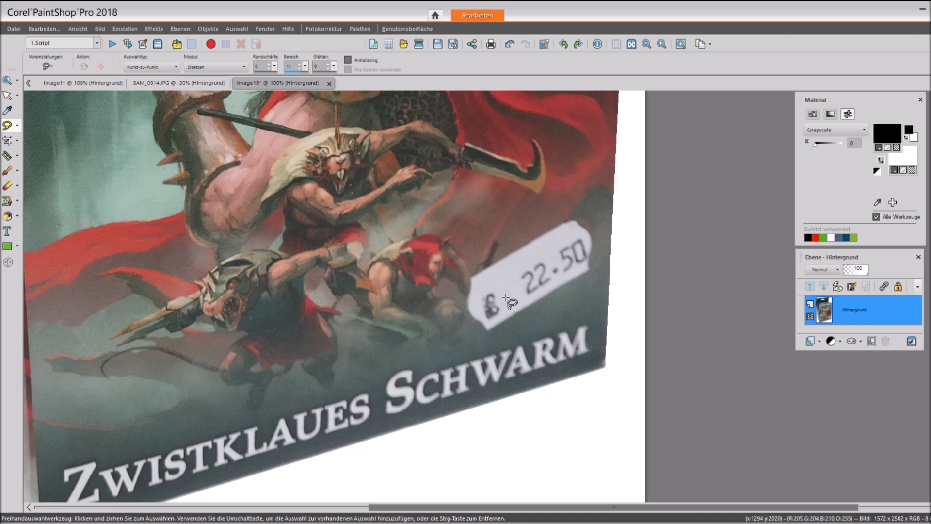
pyautogui.scroll(-2, 506, 301)
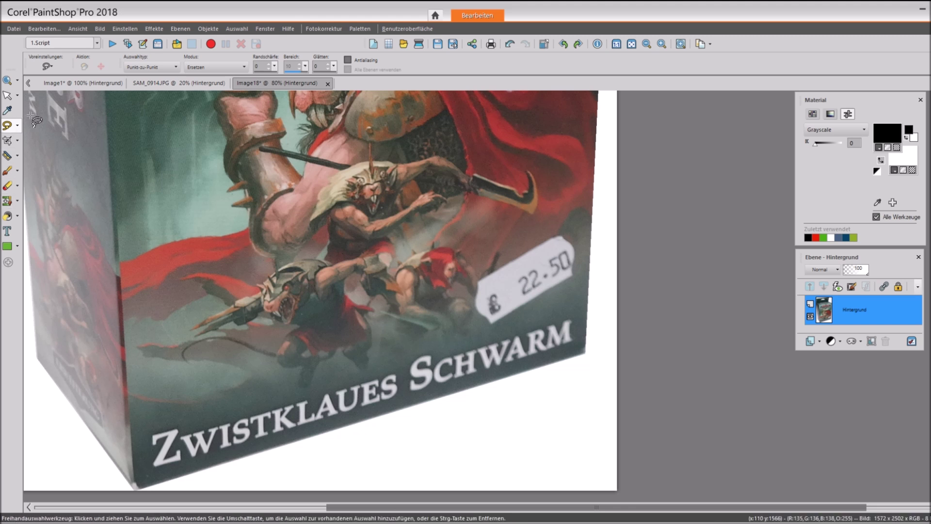
pyautogui.click(6, 202)
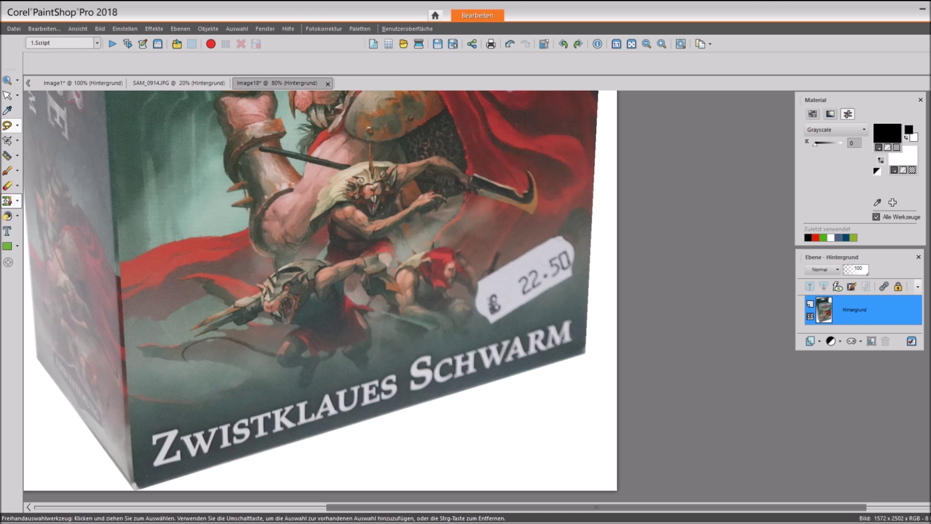
pyautogui.press('c')
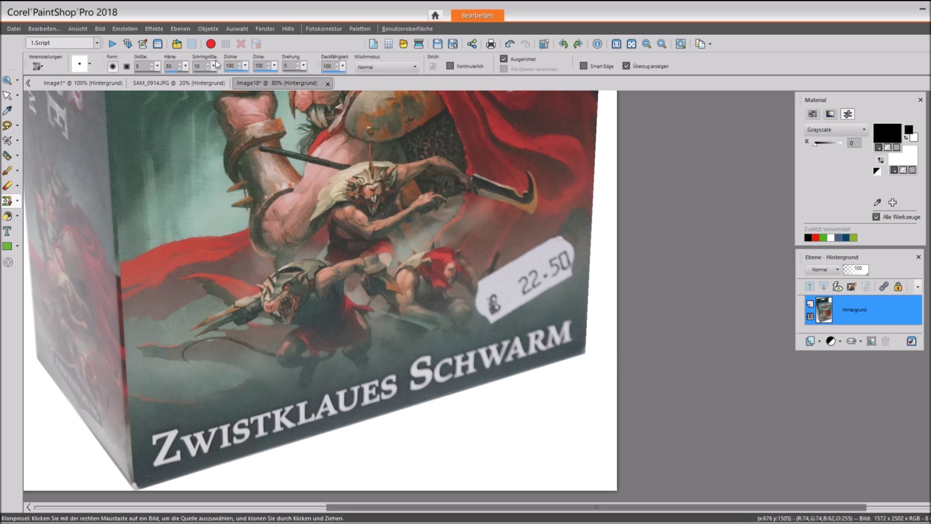
pyautogui.scroll(-2, 137, 67)
pyautogui.scroll(2, 564, 311)
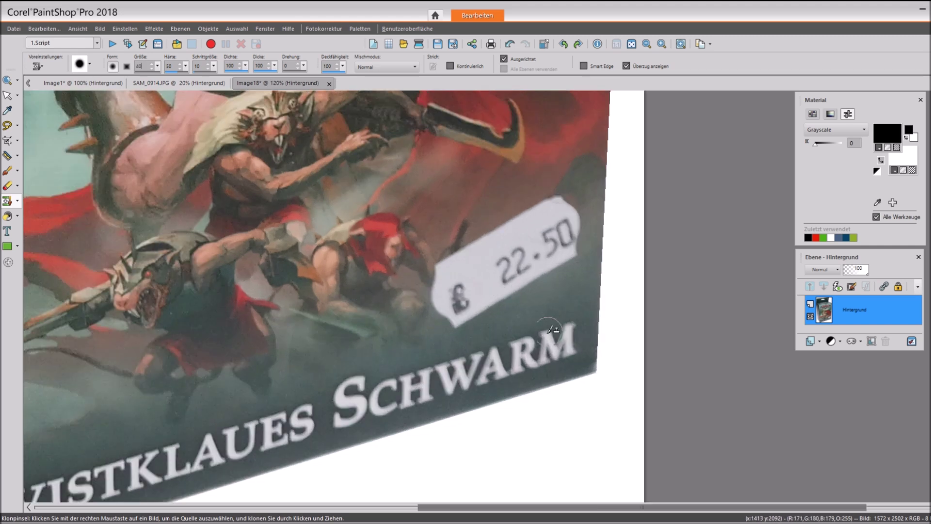
# - Try cloning dabs and a stroke of the dark box background and lettering onto the white area below the box
pyautogui.rightClick(570, 298)
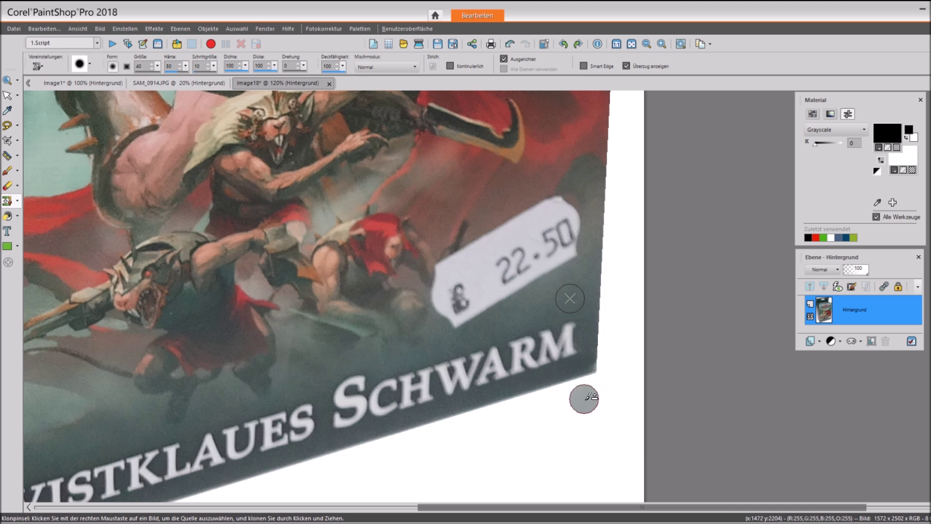
pyautogui.click(598, 428)
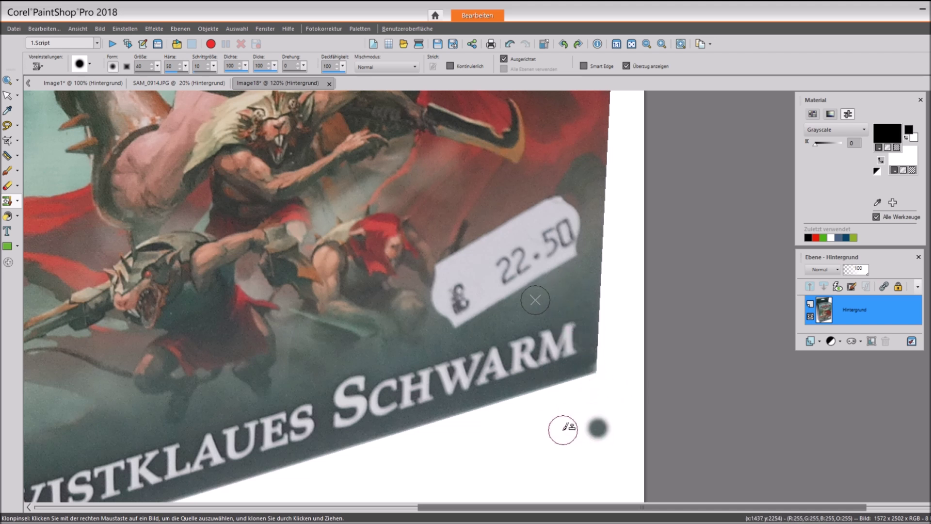
pyautogui.click(562, 433)
pyautogui.click(528, 444)
pyautogui.click(485, 421)
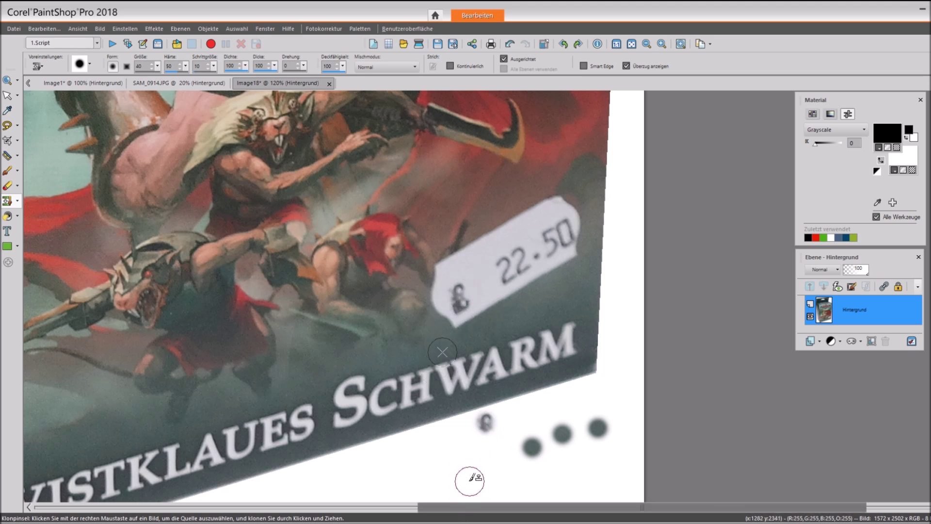
pyautogui.scroll(-2, 467, 483)
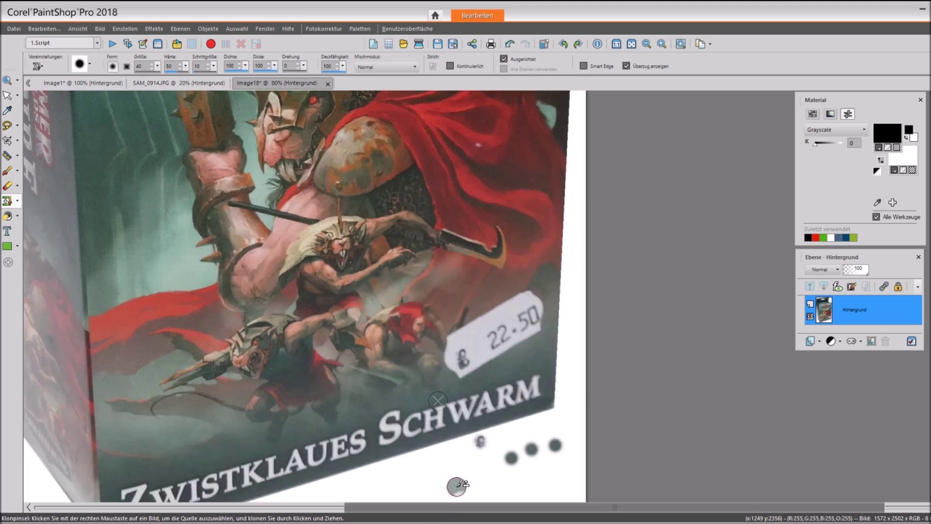
pyautogui.rightClick(439, 422)
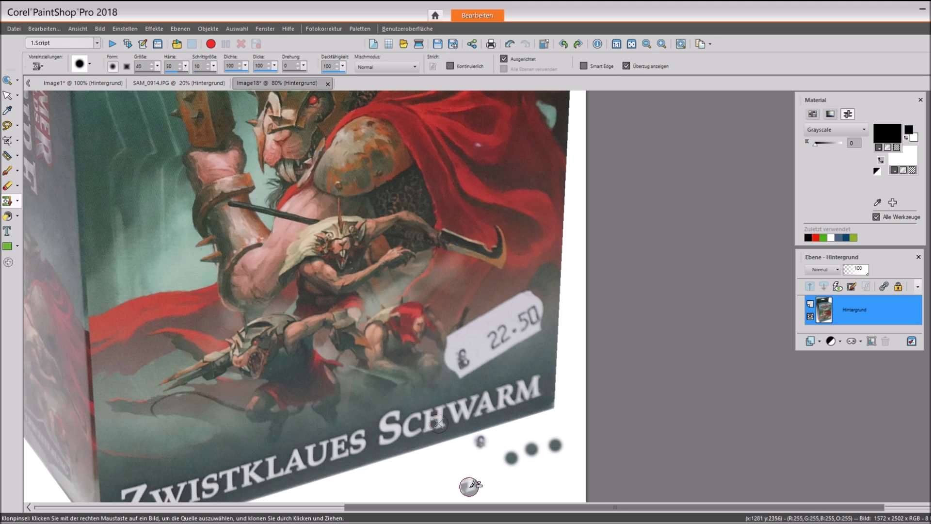
pyautogui.moveTo(472, 486)
pyautogui.mouseDown()
pyautogui.moveTo(409, 474)
pyautogui.moveTo(478, 454)
pyautogui.moveTo(487, 474)
pyautogui.moveTo(519, 478)
pyautogui.moveTo(545, 453)
pyautogui.mouseUp()
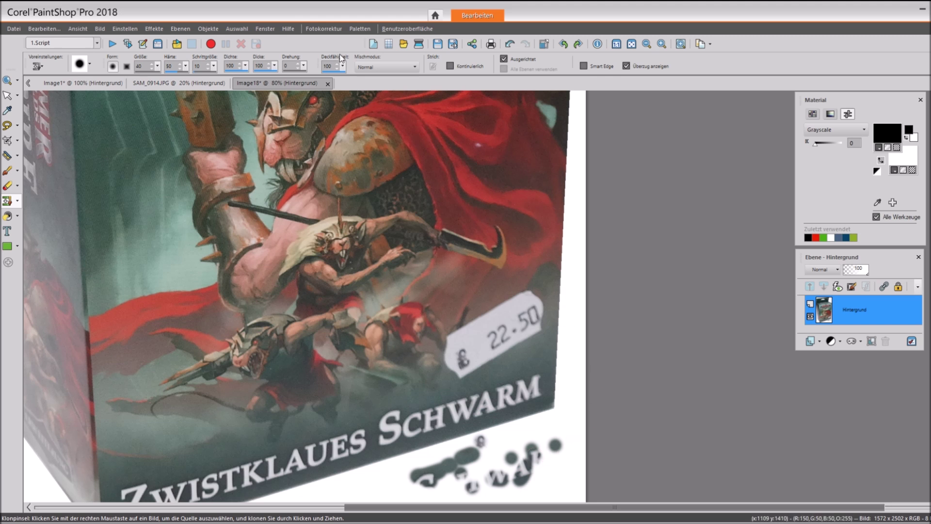
# - Undo all the test clone marks on the white area below the box
pyautogui.press('ctrl')
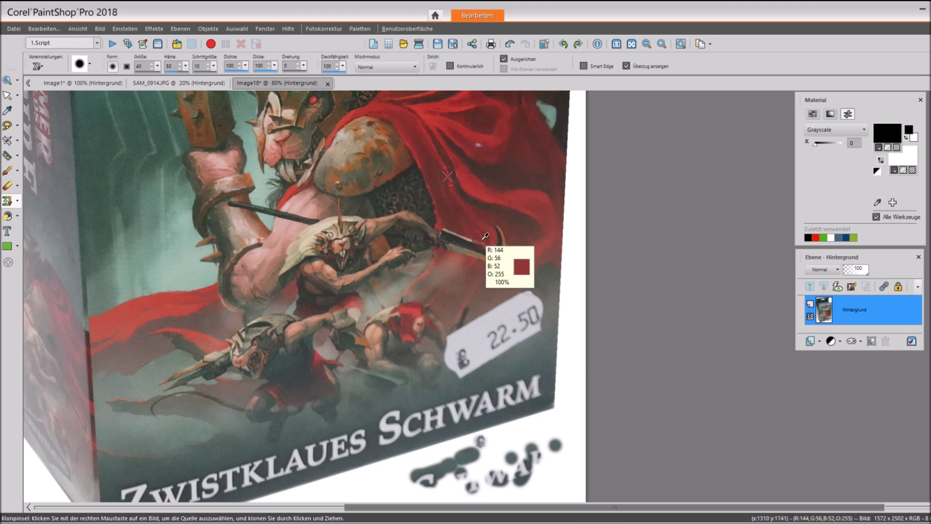
pyautogui.hotkey('ctrl', 'z')
pyautogui.hotkey('ctrl', 'z')
pyautogui.hotkey('ctrl', 'z')
pyautogui.hotkey('ctrl', 'z')
pyautogui.hotkey('ctrl', 'z')
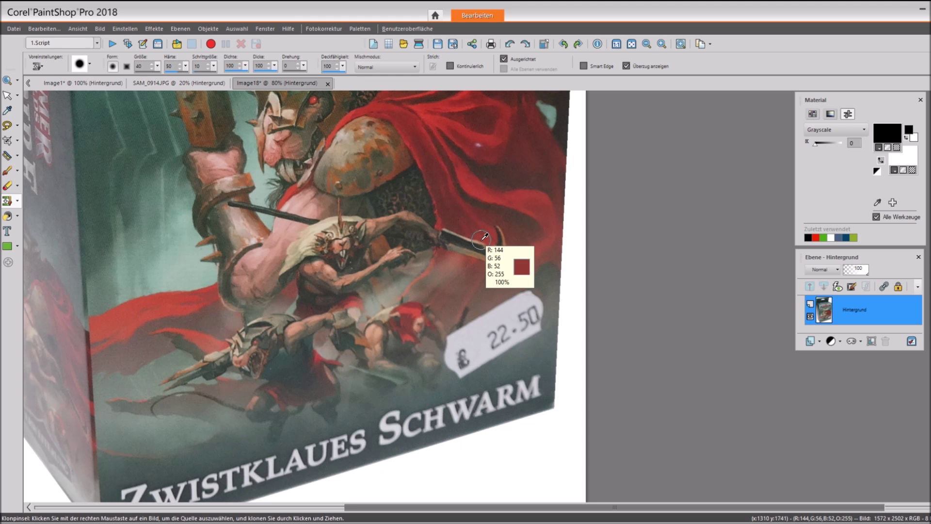
# - Clone the dark green background over the price and the lower and right-hand parts of the sticker
pyautogui.scroll(3, 512, 342)
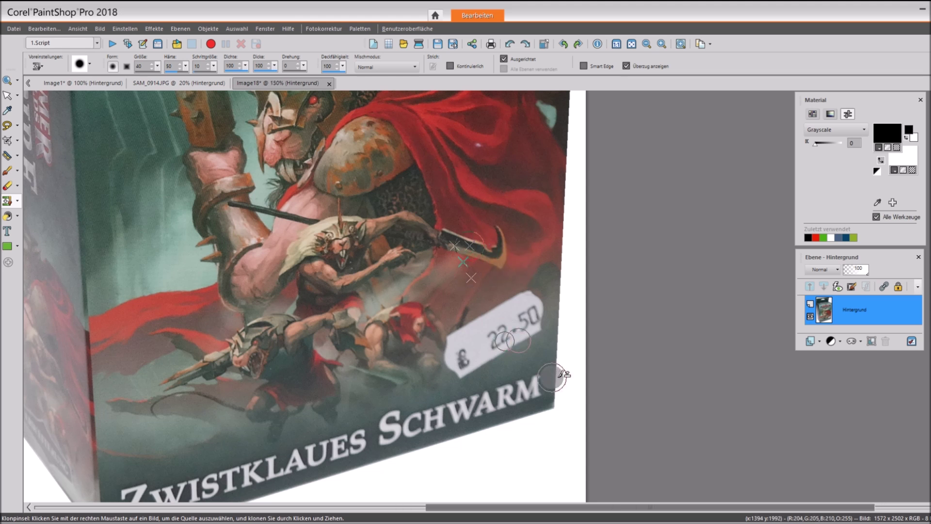
pyautogui.scroll(1, 538, 371)
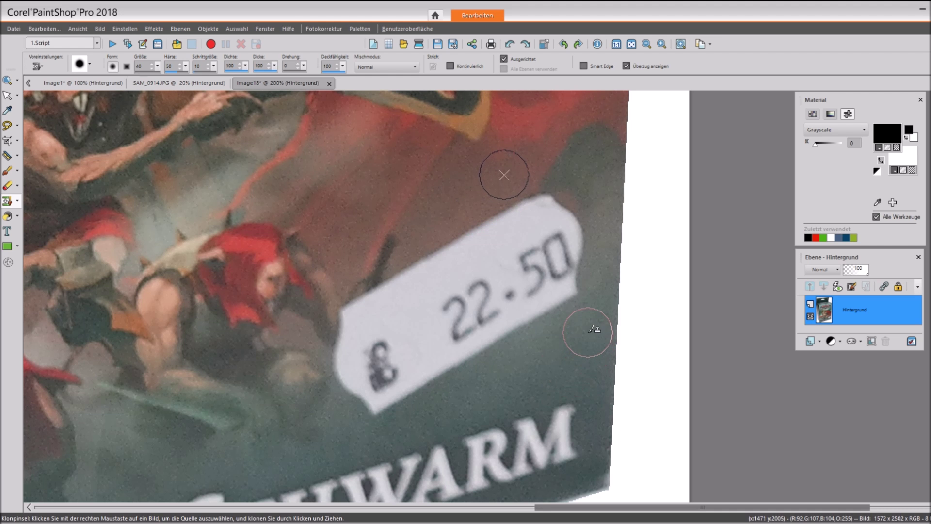
pyautogui.moveTo(588, 320)
pyautogui.mouseDown()
pyautogui.moveTo(563, 312)
pyautogui.moveTo(563, 301)
pyautogui.moveTo(540, 317)
pyautogui.moveTo(569, 287)
pyautogui.moveTo(561, 286)
pyautogui.moveTo(479, 352)
pyautogui.moveTo(422, 377)
pyautogui.moveTo(450, 378)
pyautogui.moveTo(375, 408)
pyautogui.moveTo(412, 394)
pyautogui.moveTo(410, 414)
pyautogui.moveTo(354, 395)
pyautogui.moveTo(386, 397)
pyautogui.moveTo(546, 326)
pyautogui.mouseUp()
pyautogui.moveTo(597, 177)
pyautogui.mouseDown()
pyautogui.moveTo(565, 194)
pyautogui.moveTo(583, 244)
pyautogui.moveTo(537, 338)
pyautogui.moveTo(589, 246)
pyautogui.moveTo(595, 266)
pyautogui.moveTo(595, 235)
pyautogui.moveTo(563, 244)
pyautogui.moveTo(564, 308)
pyautogui.moveTo(542, 287)
pyautogui.moveTo(353, 380)
pyautogui.moveTo(516, 289)
pyautogui.moveTo(552, 254)
pyautogui.moveTo(579, 247)
pyautogui.moveTo(555, 212)
pyautogui.moveTo(541, 257)
pyautogui.moveTo(497, 289)
pyautogui.moveTo(554, 204)
pyautogui.moveTo(493, 278)
pyautogui.moveTo(357, 365)
pyautogui.mouseUp()
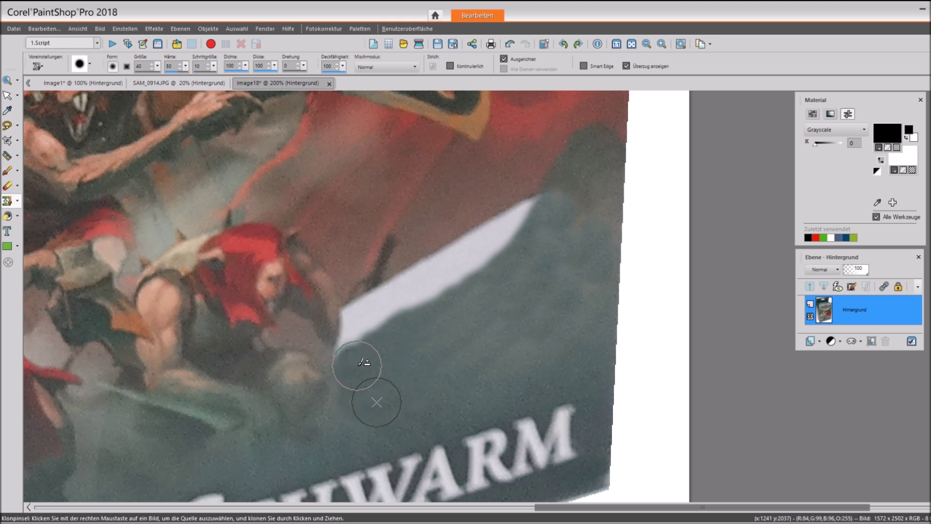
# - Clone the reddish-brown cloth over the sticker's upper strip, reducing the brush size to 20 toward its left end
pyautogui.rightClick(468, 181)
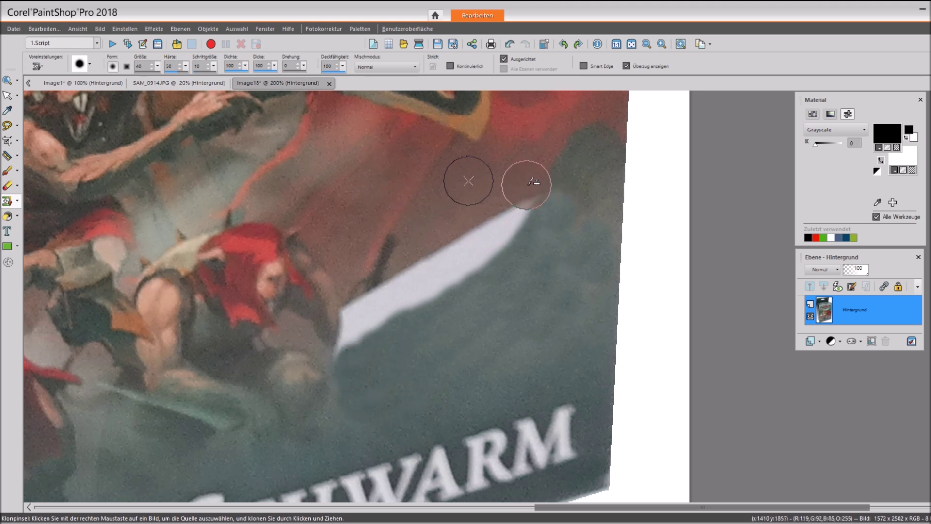
pyautogui.moveTo(514, 197)
pyautogui.mouseDown()
pyautogui.moveTo(442, 251)
pyautogui.moveTo(480, 205)
pyautogui.moveTo(442, 240)
pyautogui.moveTo(467, 204)
pyautogui.moveTo(518, 192)
pyautogui.moveTo(482, 243)
pyautogui.moveTo(522, 188)
pyautogui.moveTo(494, 236)
pyautogui.moveTo(495, 208)
pyautogui.mouseUp()
pyautogui.rightClick(480, 204)
pyautogui.rightClick(492, 209)
pyautogui.moveTo(487, 244); pyautogui.dragTo(474, 254)
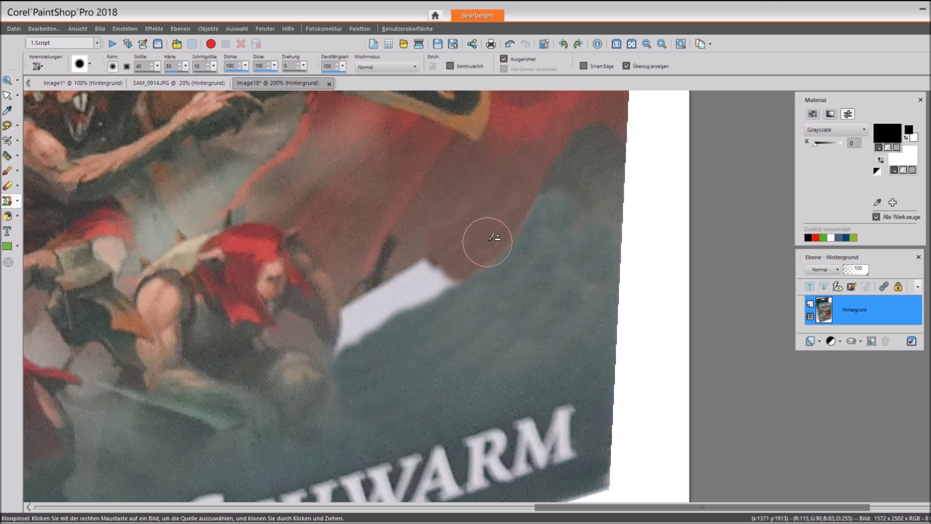
pyautogui.moveTo(445, 247); pyautogui.dragTo(437, 264)
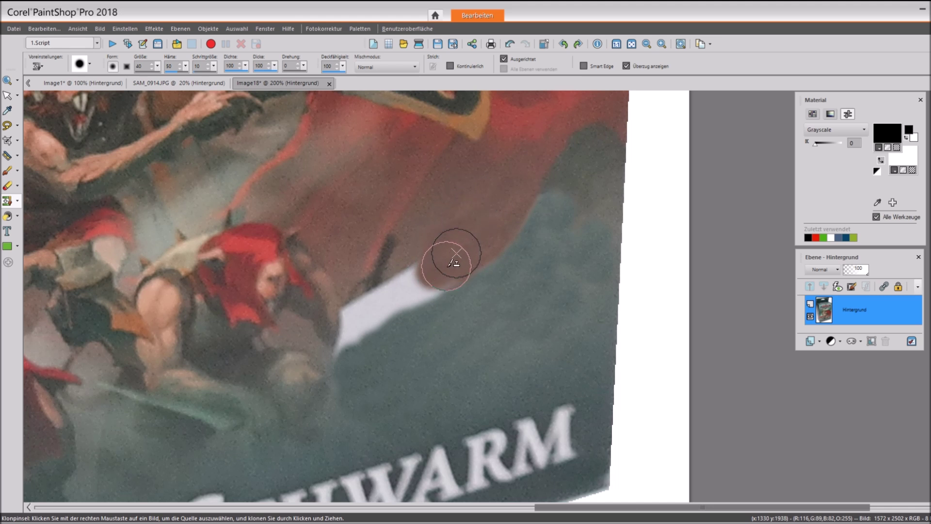
pyautogui.moveTo(438, 260); pyautogui.dragTo(419, 280)
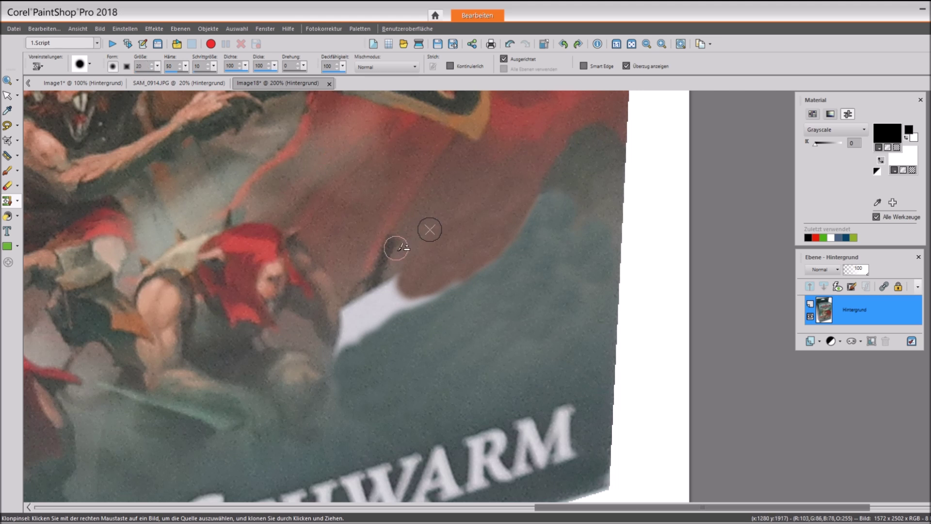
pyautogui.rightClick(432, 291)
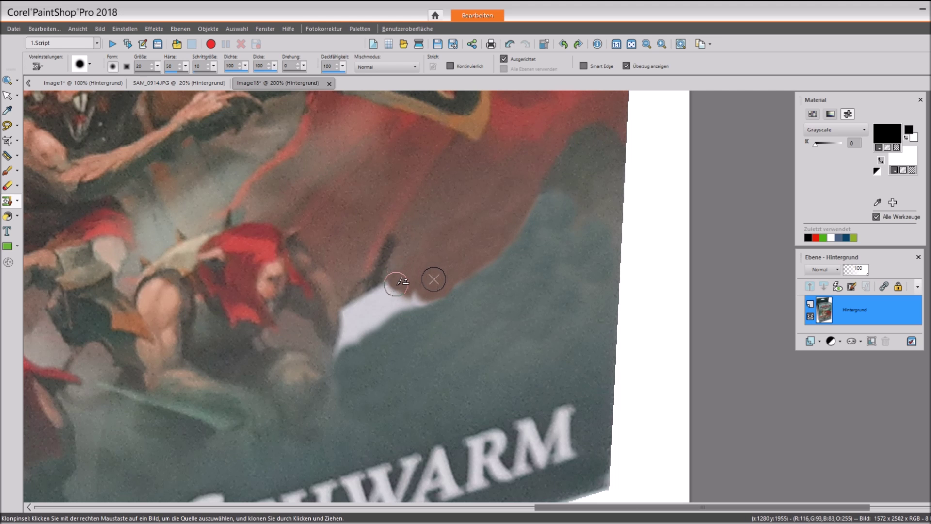
pyautogui.moveTo(402, 301); pyautogui.dragTo(420, 295)
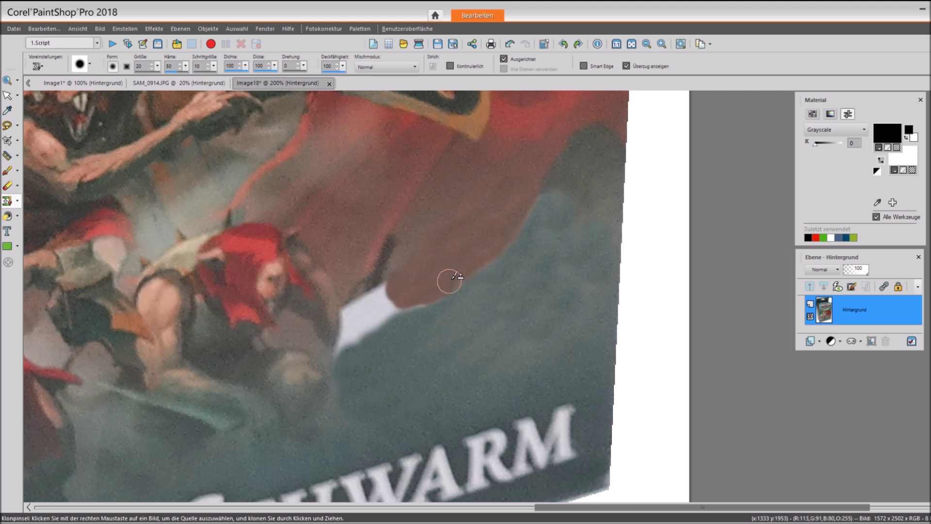
# - Extend the dark staff downward by cloning and cover the sticker's last white remnant beside it
pyautogui.rightClick(409, 357)
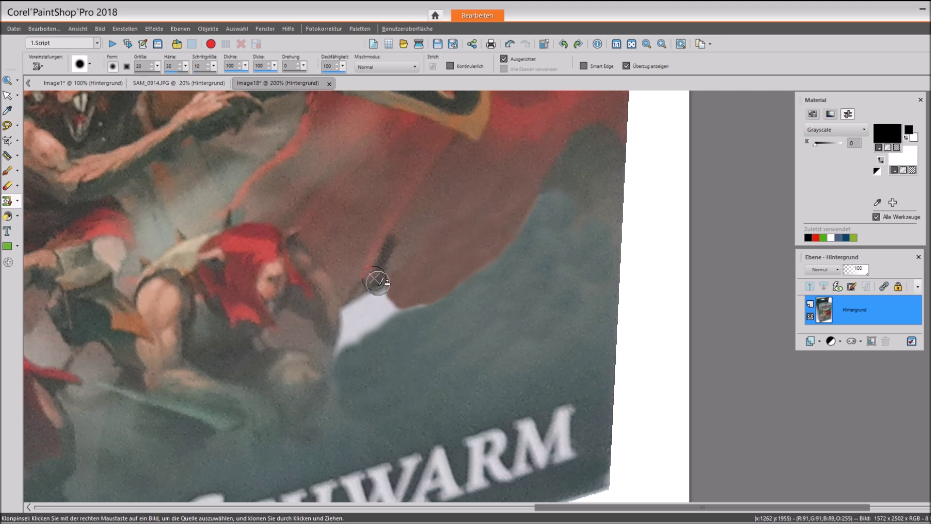
pyautogui.moveTo(371, 288); pyautogui.dragTo(357, 321)
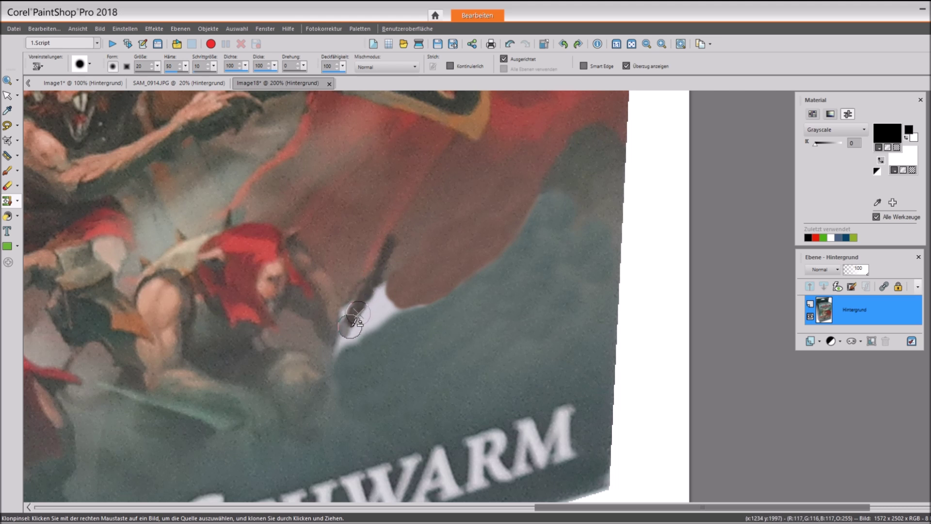
pyautogui.click(418, 333)
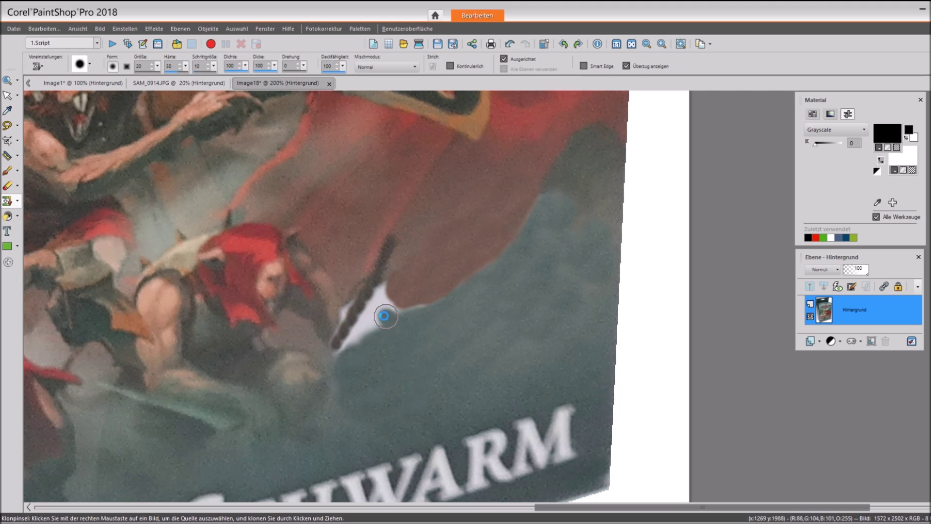
pyautogui.moveTo(372, 324)
pyautogui.mouseDown()
pyautogui.moveTo(343, 354)
pyautogui.moveTo(377, 306)
pyautogui.moveTo(390, 311)
pyautogui.moveTo(369, 328)
pyautogui.moveTo(365, 315)
pyautogui.moveTo(343, 358)
pyautogui.moveTo(352, 334)
pyautogui.mouseUp()
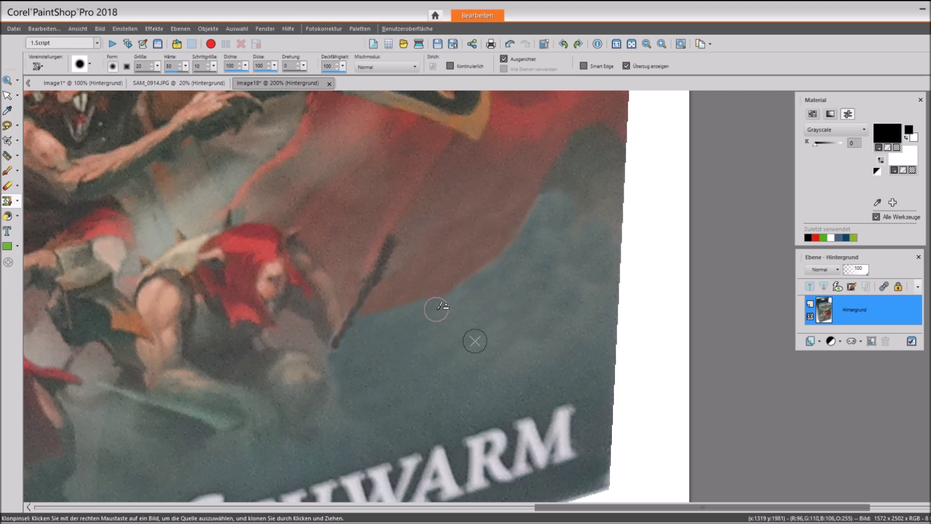
# - Retouch the edge between the reddish-brown cloth and the green background by cloning nearby green texture
pyautogui.rightClick(522, 297)
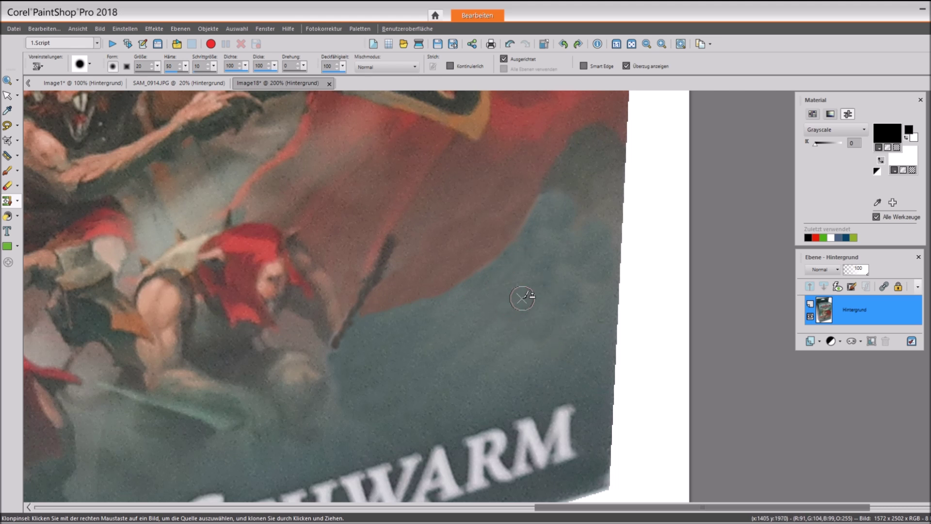
pyautogui.moveTo(556, 199)
pyautogui.mouseDown()
pyautogui.moveTo(553, 236)
pyautogui.moveTo(516, 341)
pyautogui.moveTo(529, 341)
pyautogui.moveTo(511, 212)
pyautogui.moveTo(466, 271)
pyautogui.mouseUp()
pyautogui.rightClick(559, 191)
# - Reduce the clone brush size to 10 and clone the adjacent brown tone over the left side of the dark staff's lower tip
pyautogui.scroll(3, 140, 66)
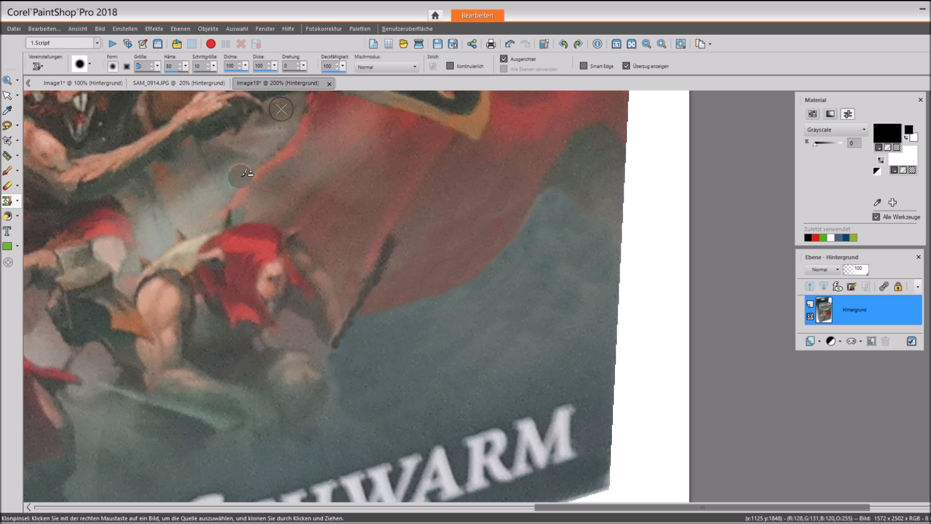
pyautogui.scroll(2, 342, 356)
pyautogui.rightClick(342, 358)
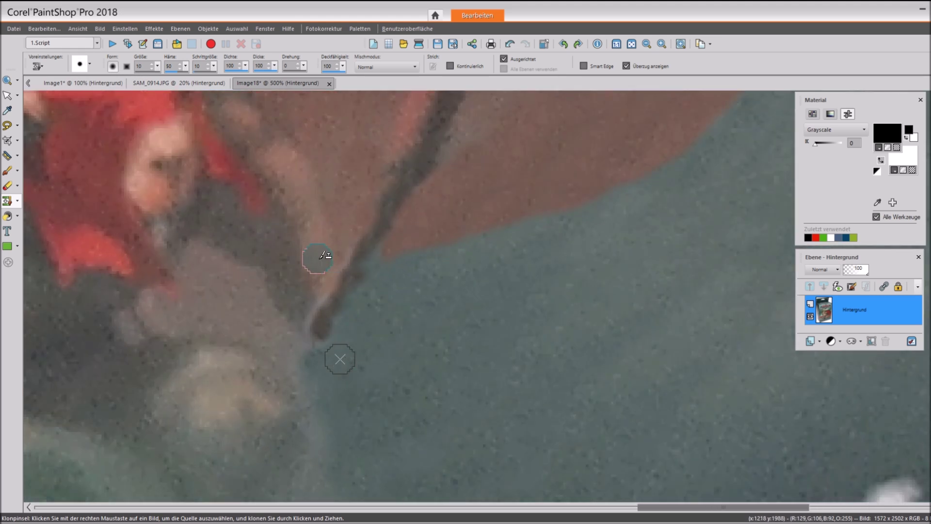
pyautogui.moveTo(328, 288)
pyautogui.mouseDown()
pyautogui.moveTo(287, 280)
pyautogui.moveTo(318, 326)
pyautogui.mouseUp()
pyautogui.rightClick(321, 259)
pyautogui.moveTo(328, 291)
pyautogui.mouseDown()
pyautogui.moveTo(317, 323)
pyautogui.moveTo(326, 295)
pyautogui.mouseUp()
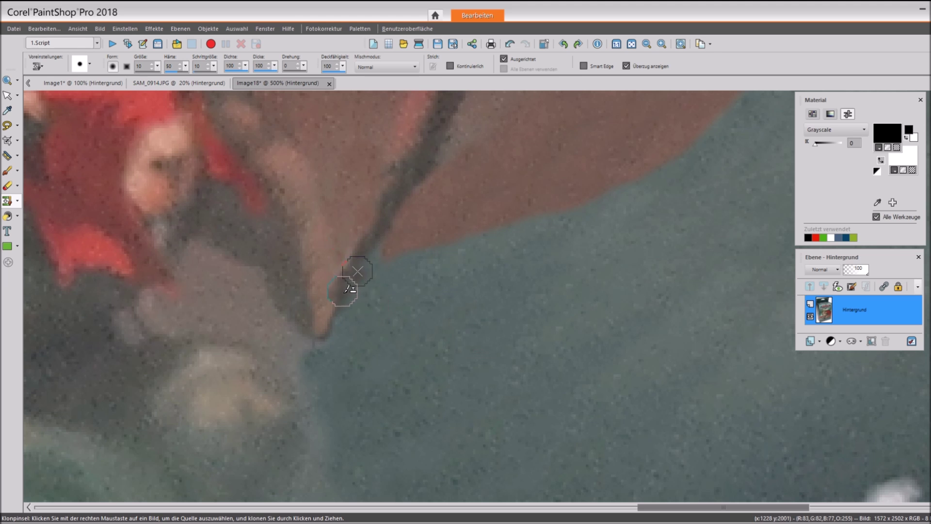
# - Rebuild the dark staff's lower part by cloning and clean its right edge with nearby green and reddish-brown texture
pyautogui.moveTo(335, 308); pyautogui.dragTo(322, 323)
pyautogui.moveTo(355, 278)
pyautogui.mouseDown()
pyautogui.moveTo(362, 261)
pyautogui.moveTo(350, 286)
pyautogui.mouseUp()
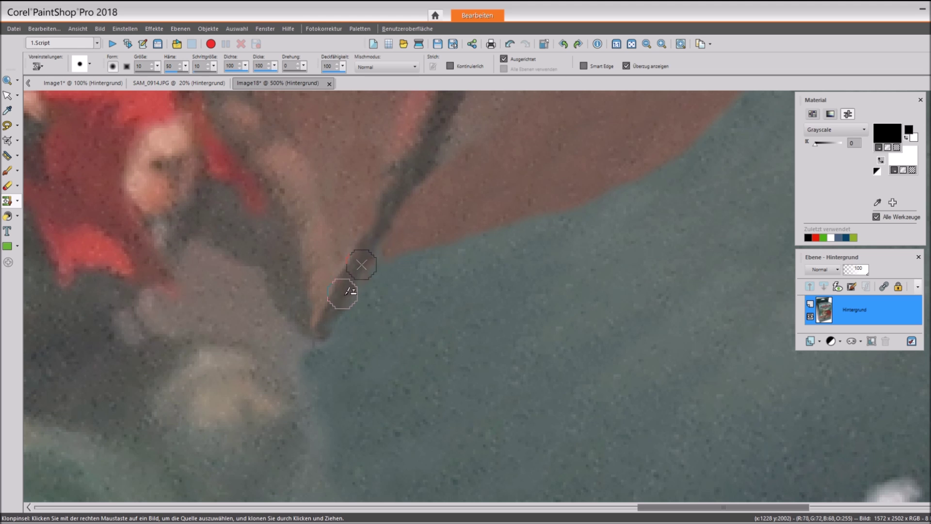
pyautogui.moveTo(378, 244)
pyautogui.mouseDown()
pyautogui.moveTo(366, 244)
pyautogui.moveTo(413, 171)
pyautogui.moveTo(410, 179)
pyautogui.mouseUp()
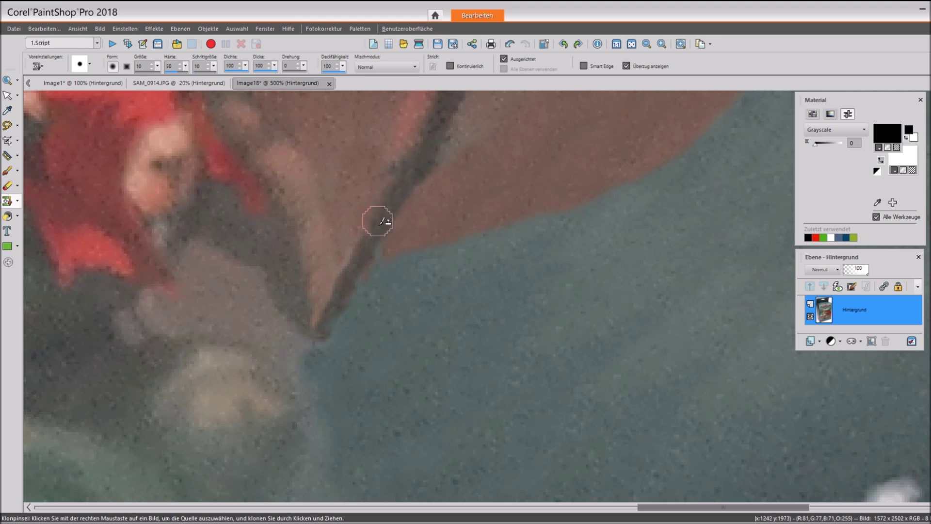
pyautogui.moveTo(409, 272); pyautogui.dragTo(413, 326)
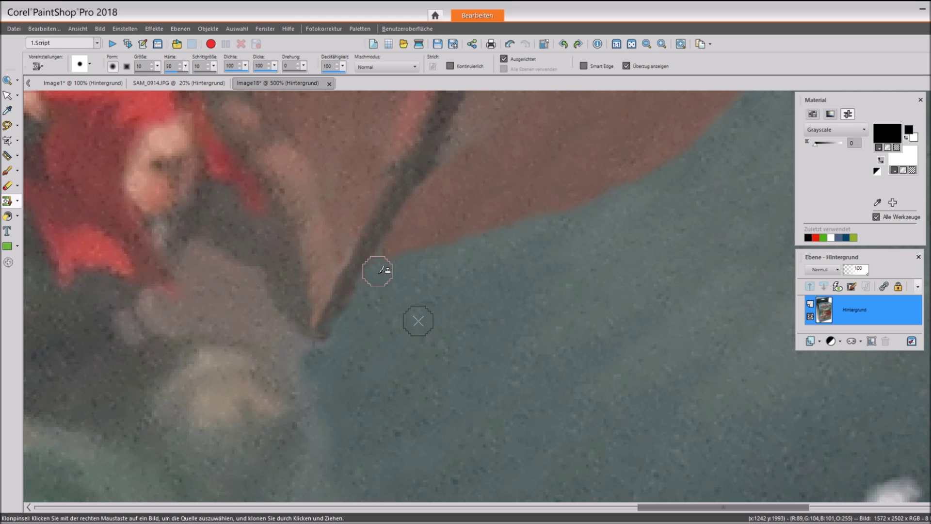
pyautogui.rightClick(415, 217)
pyautogui.click(386, 249)
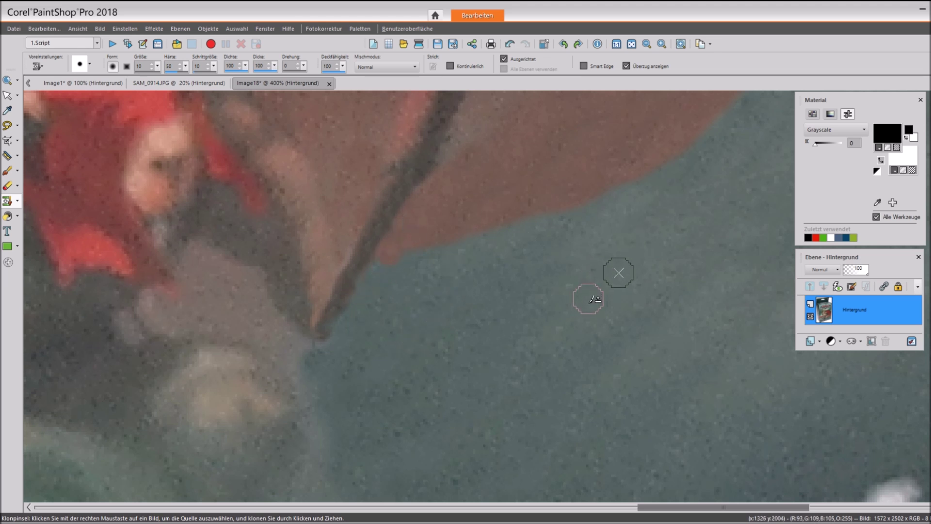
# - Examine the retouched sticker area against the whole box front and again up close
pyautogui.scroll(-1, 589, 299)
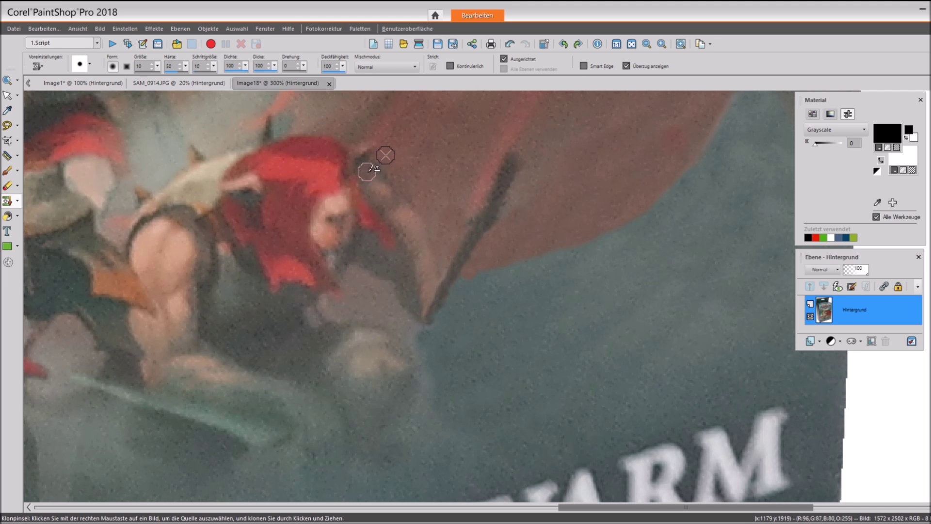
pyautogui.scroll(-4, 373, 252)
pyautogui.scroll(-1, 373, 257)
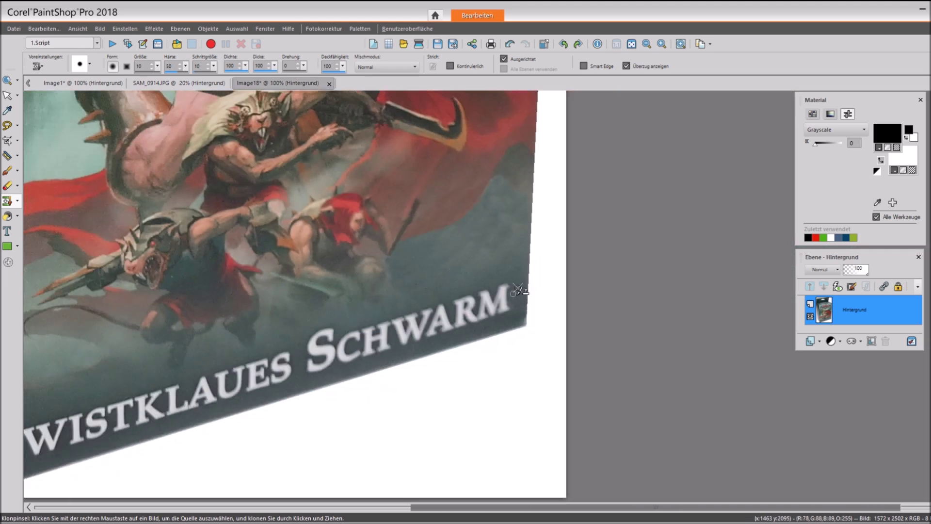
pyautogui.scroll(-3, 430, 344)
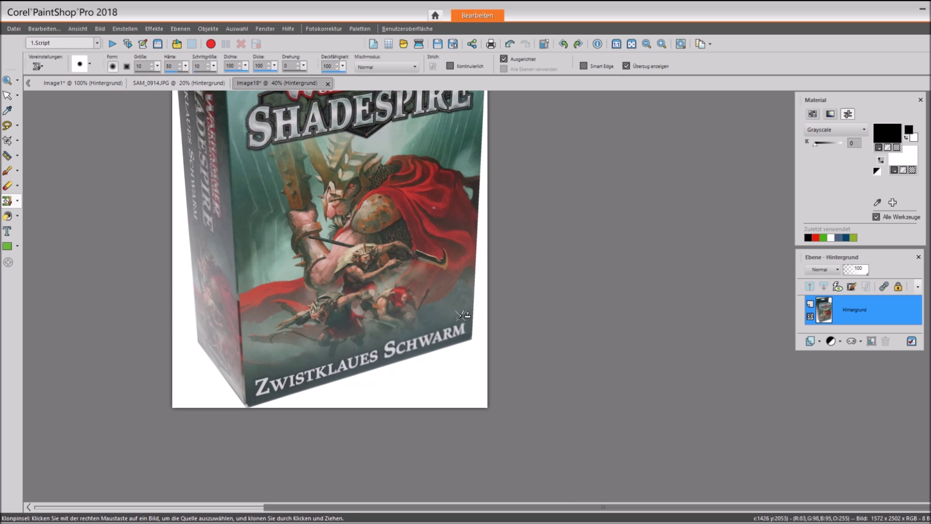
pyautogui.scroll(2, 456, 313)
pyautogui.scroll(3, 460, 311)
pyautogui.scroll(1, 462, 310)
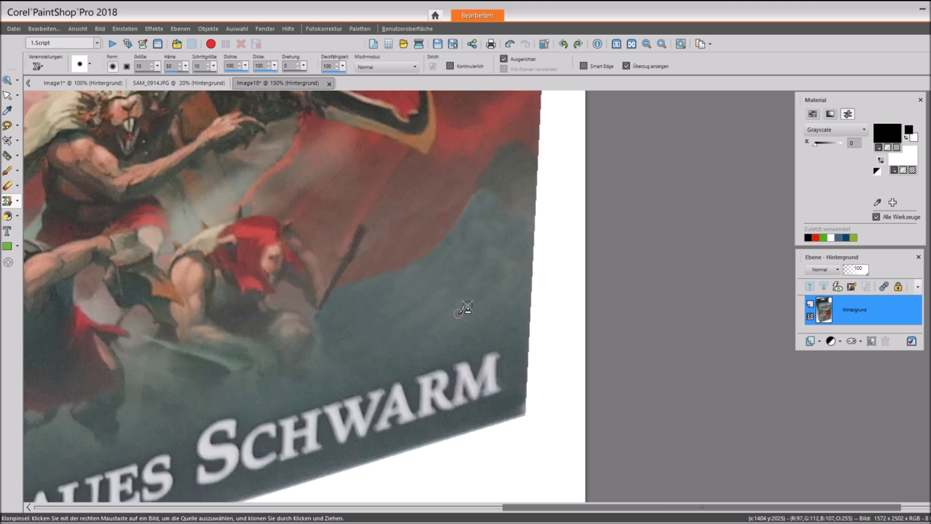
# - Try the Makeover blemish fixer on the retouched green area and undo it
pyautogui.click(7, 156)
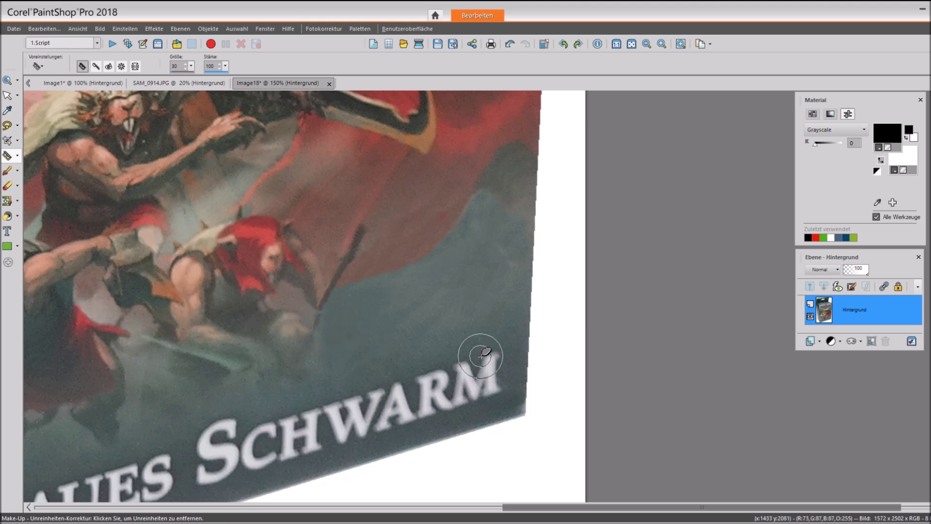
pyautogui.hotkey('ctrl', 'z')
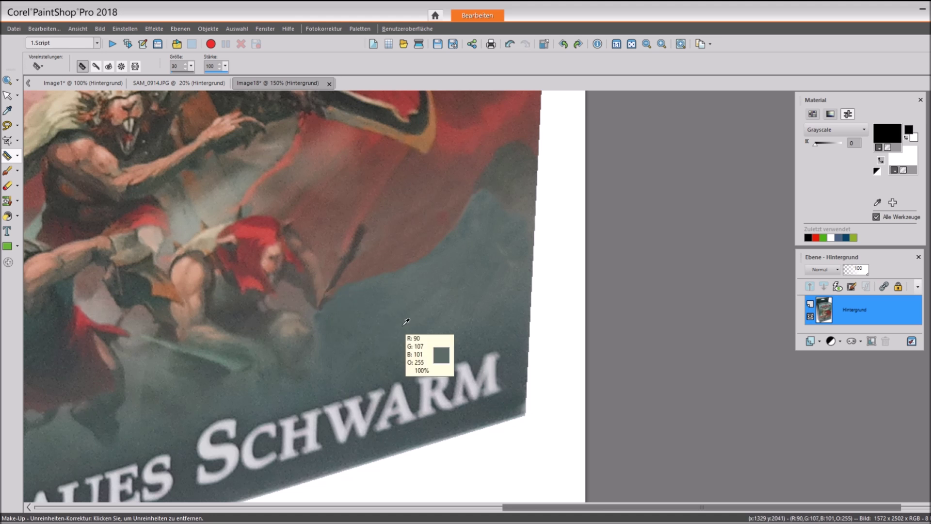
# - Even out the green background above SCHWARM and along the cloth's edge by cloning nearby texture with brush size 30
pyautogui.click(331, 325)
pyautogui.moveTo(372, 342)
pyautogui.mouseDown()
pyautogui.moveTo(404, 341)
pyautogui.moveTo(453, 297)
pyautogui.mouseUp()
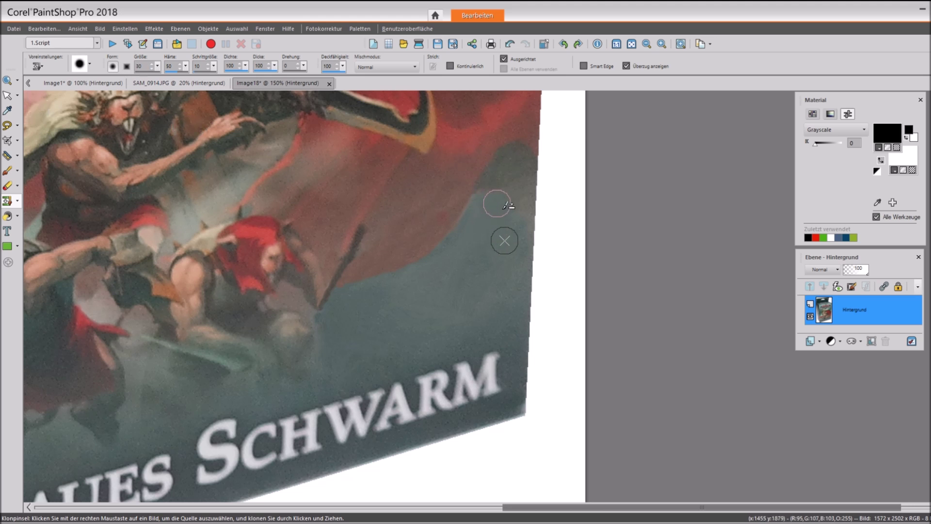
pyautogui.rightClick(496, 234)
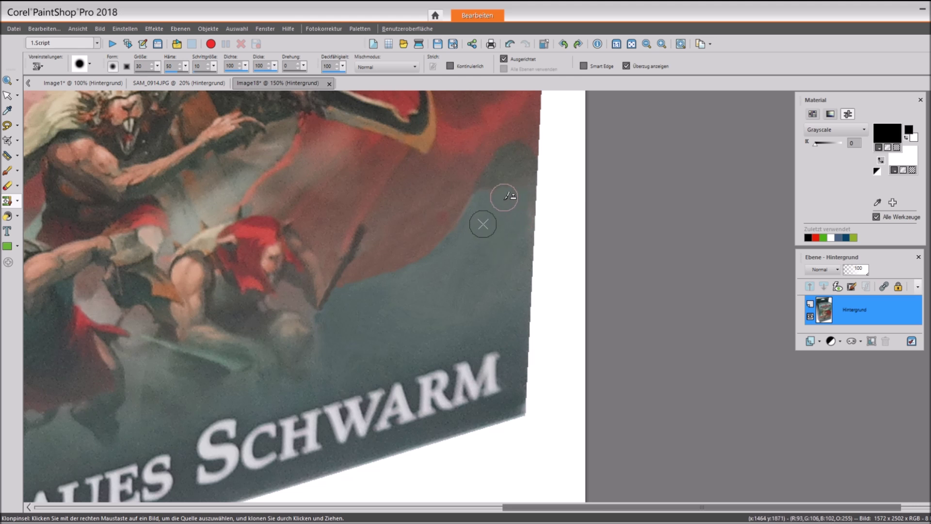
pyautogui.moveTo(509, 191)
pyautogui.mouseDown()
pyautogui.moveTo(477, 224)
pyautogui.moveTo(484, 260)
pyautogui.moveTo(465, 239)
pyautogui.mouseUp()
# - Outline the retouched green and reddish-brown area above SCHWARM with a point-to-point freehand selection reaching the box's edge
pyautogui.click(17, 125)
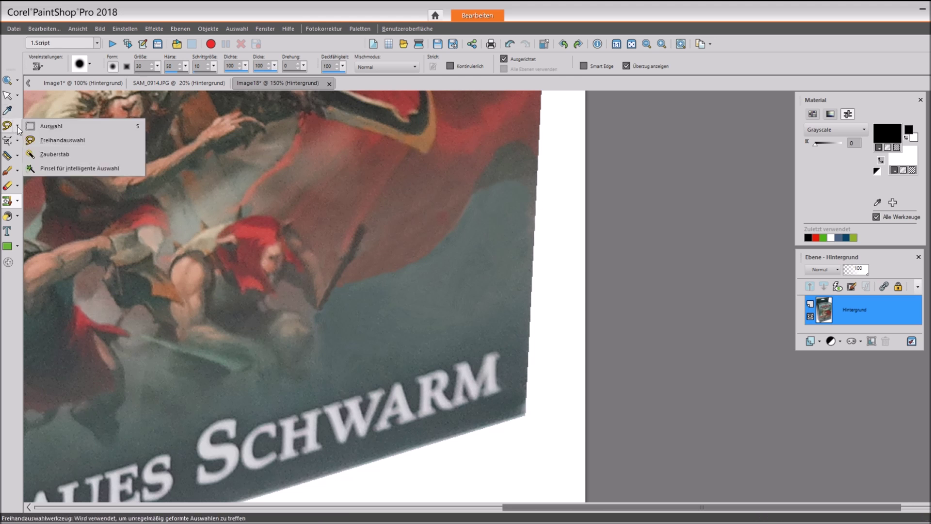
pyautogui.click(39, 140)
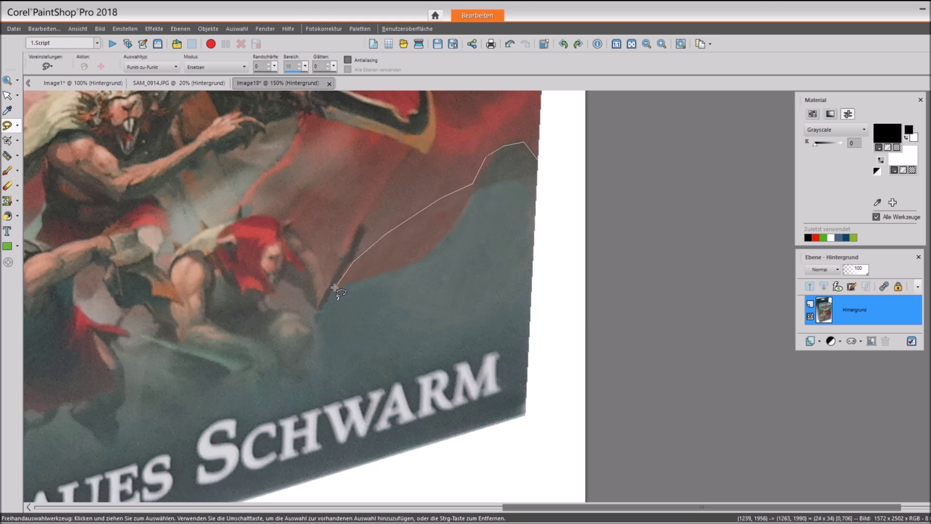
pyautogui.click(314, 402)
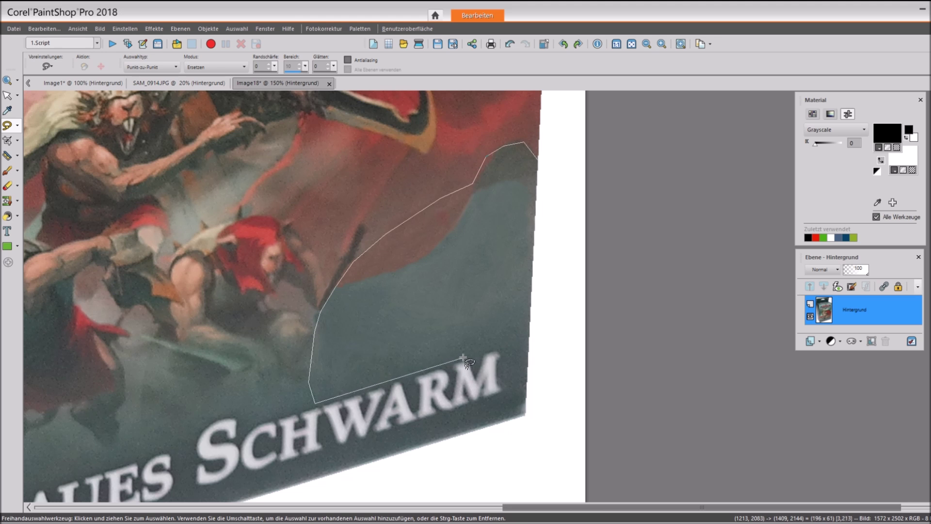
pyautogui.click(527, 336)
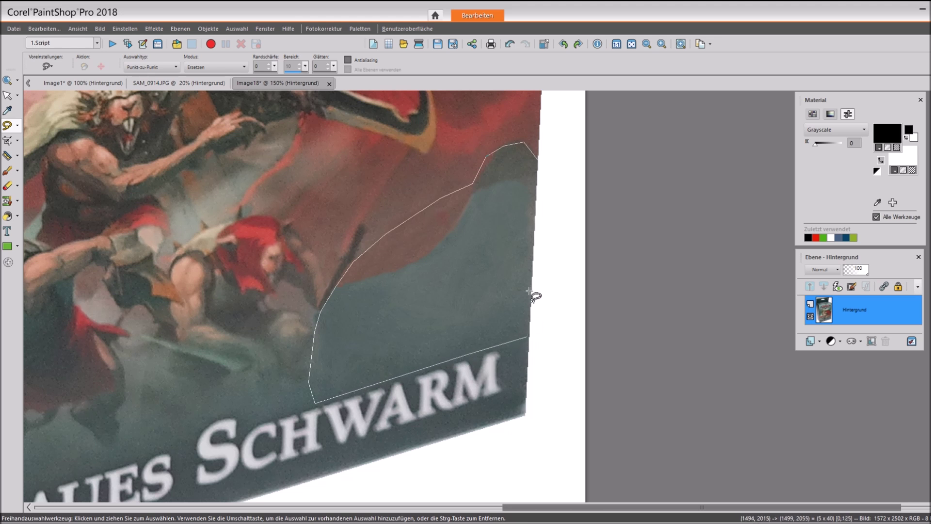
pyautogui.doubleClick(527, 150)
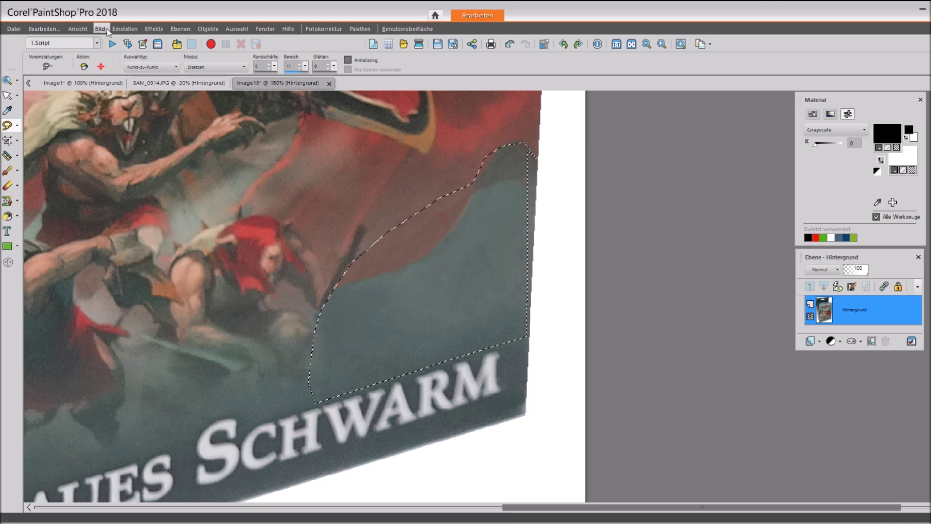
# - Apply a Gaussian blur with a radius of 2.00 to the selected area
pyautogui.click(119, 28)
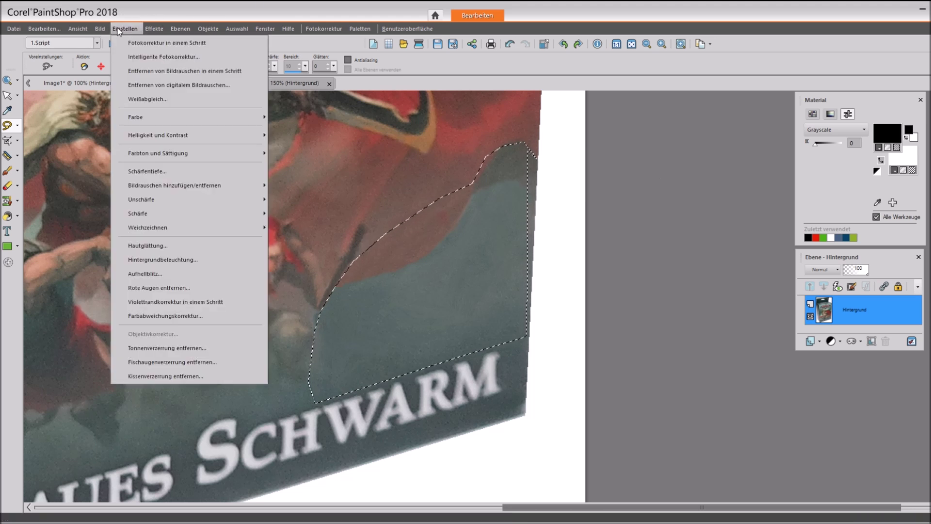
pyautogui.moveTo(171, 201)
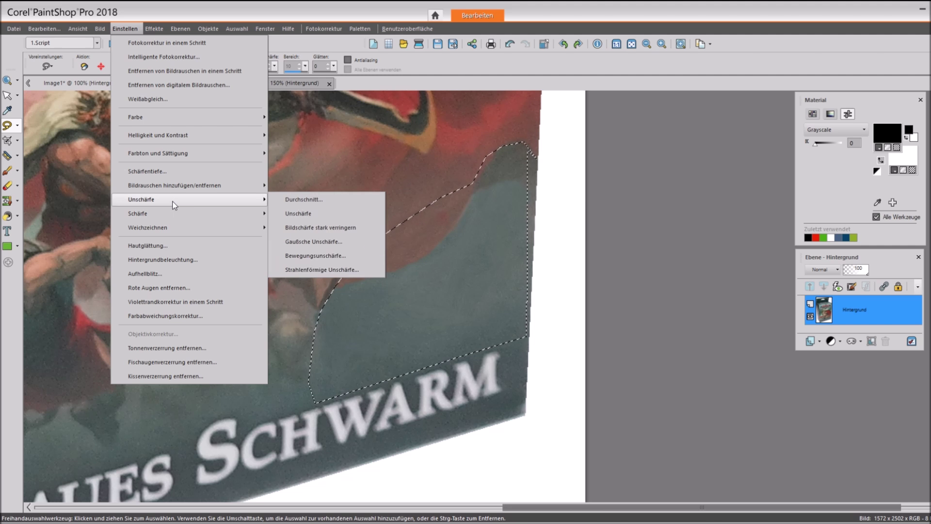
pyautogui.click(334, 242)
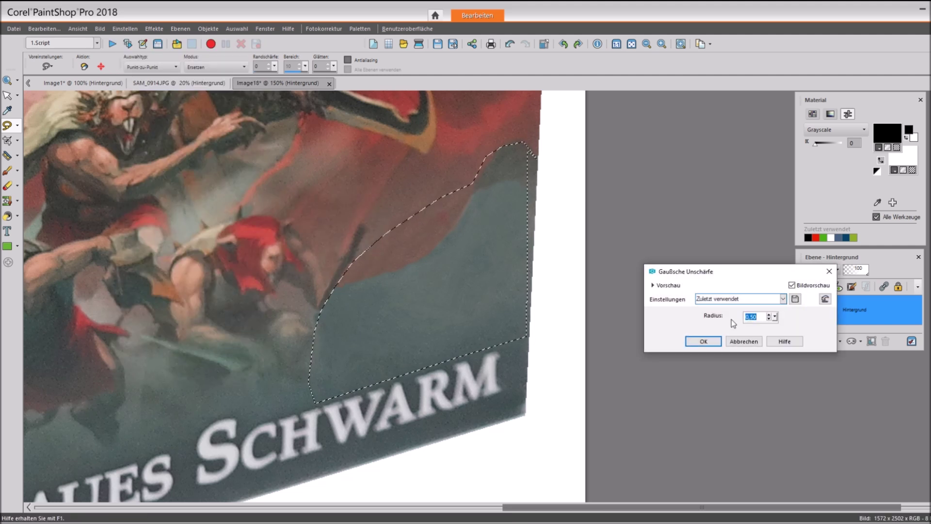
pyautogui.write('2,00')
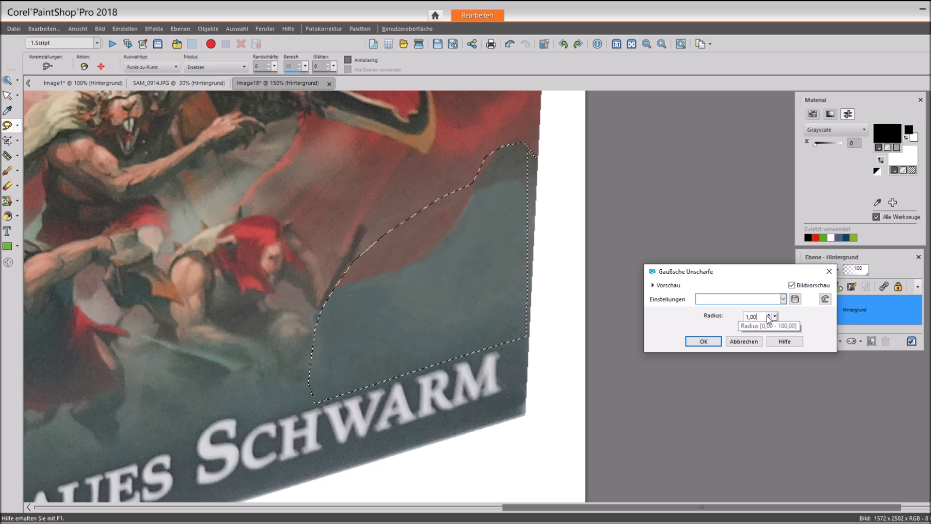
pyautogui.click(768, 316)
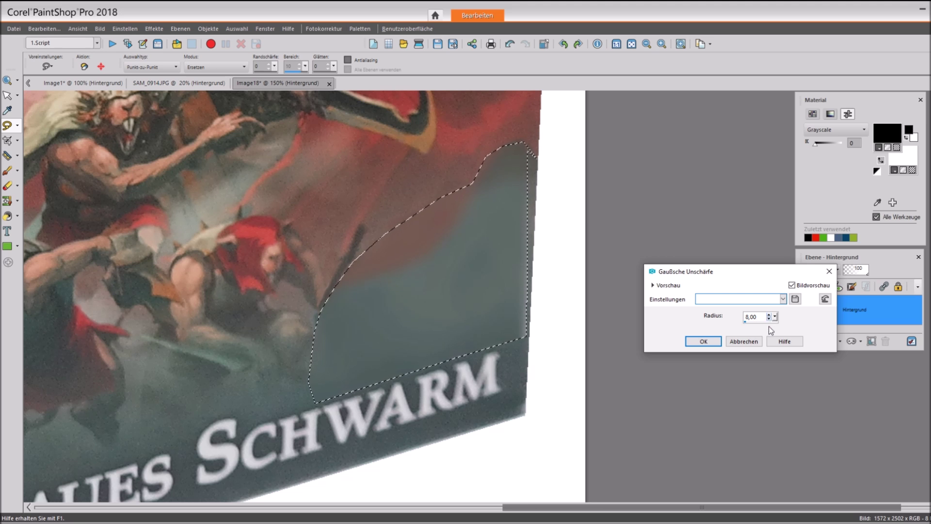
pyautogui.doubleClick(762, 316)
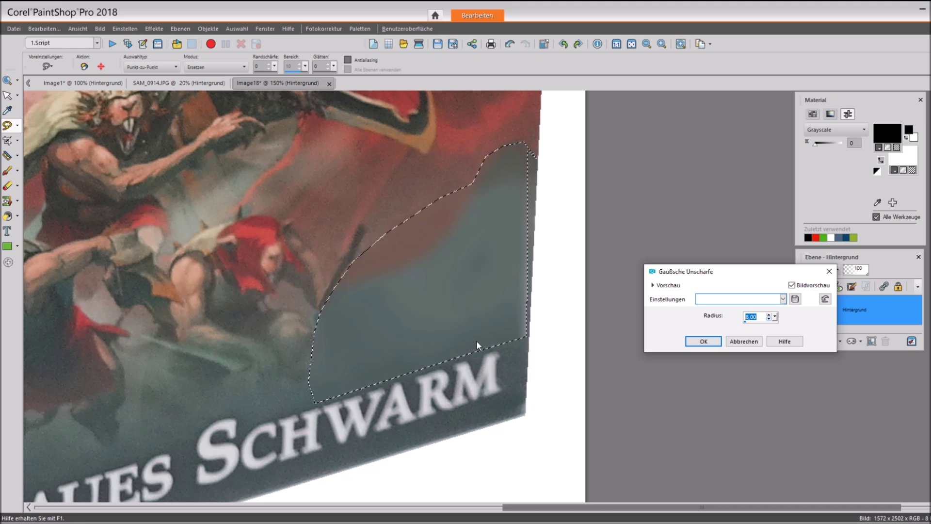
pyautogui.write('1')
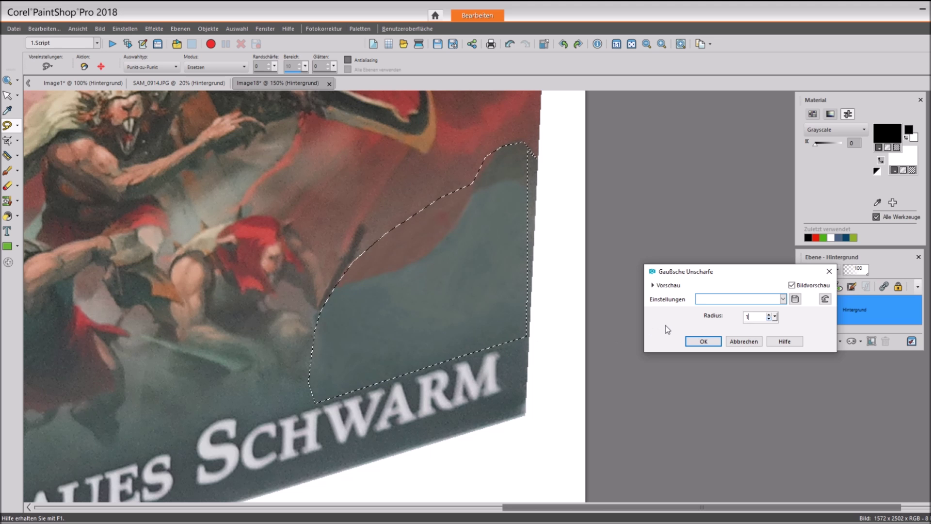
pyautogui.click(768, 314)
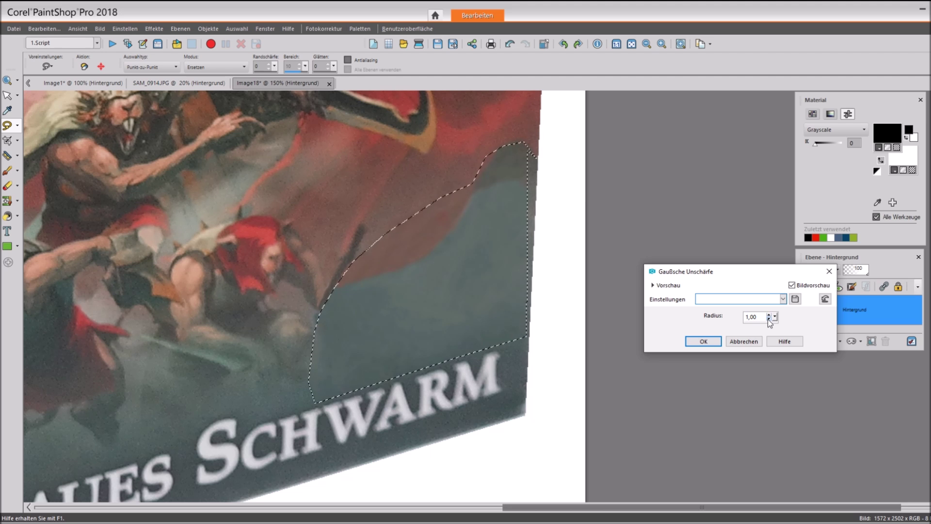
pyautogui.click(703, 341)
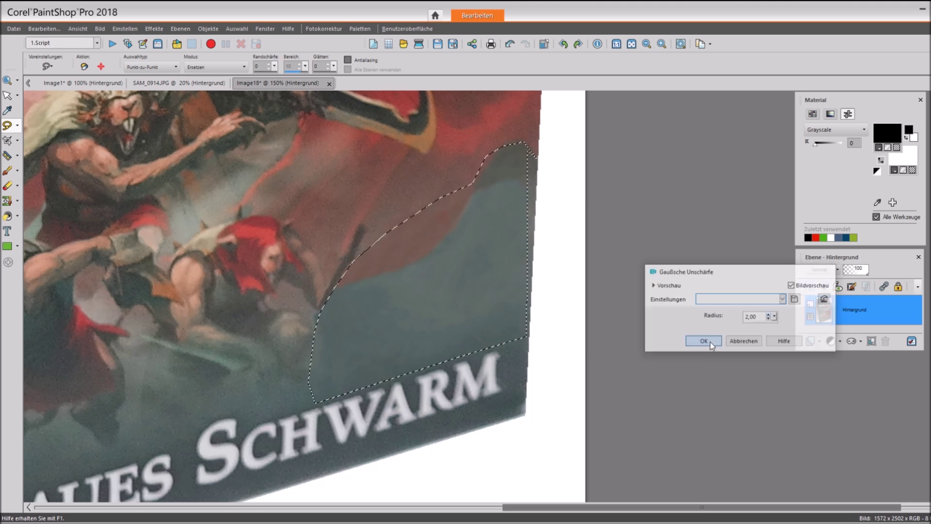
# - Add uniform noise of 6 % to the selected retouched area above SCHWARM
pyautogui.scroll(-4, 486, 358)
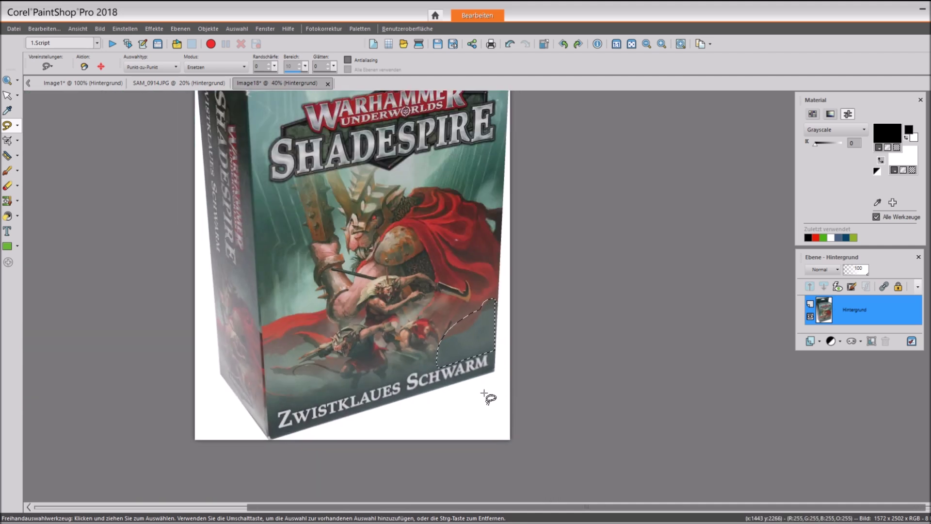
pyautogui.scroll(5, 487, 398)
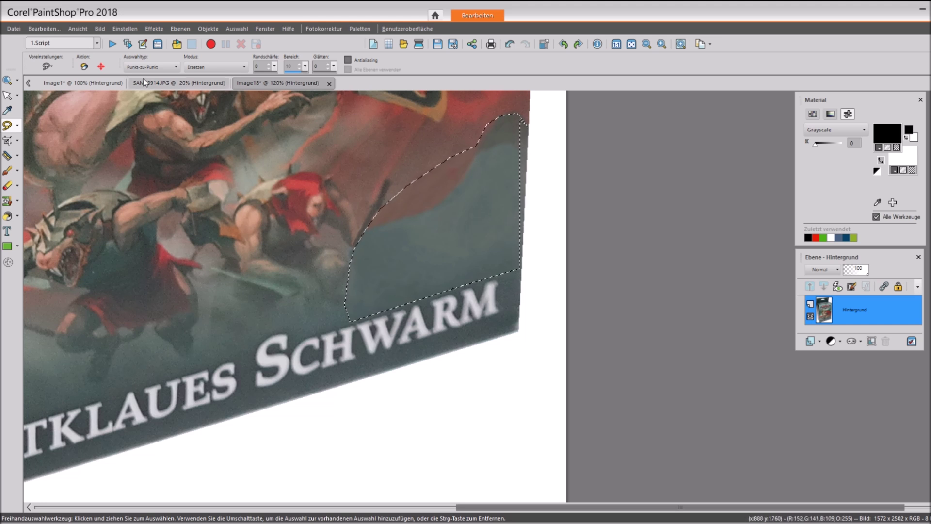
pyautogui.click(126, 29)
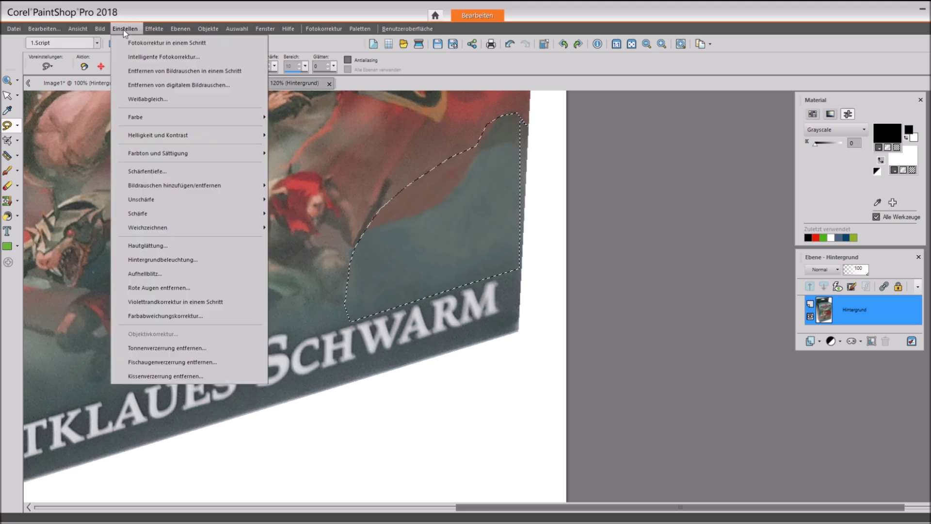
pyautogui.moveTo(175, 213)
pyautogui.moveTo(181, 189)
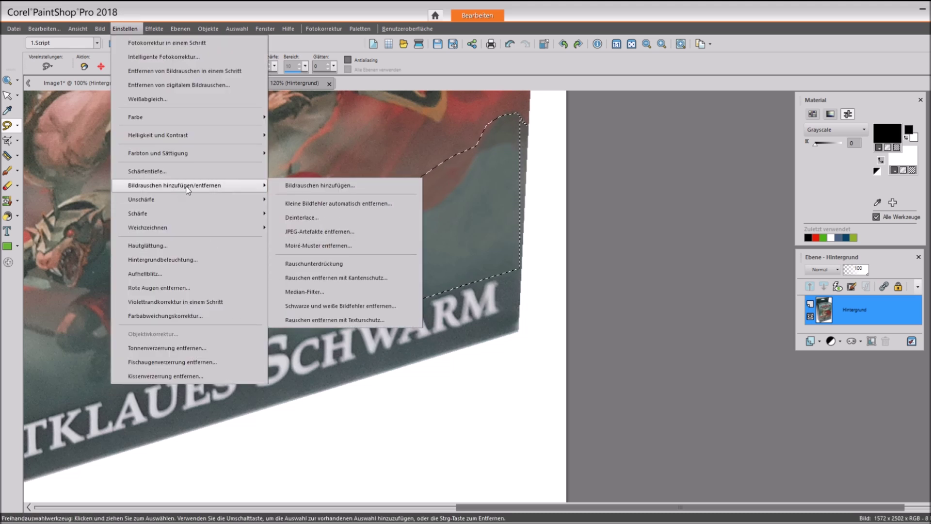
pyautogui.click(328, 186)
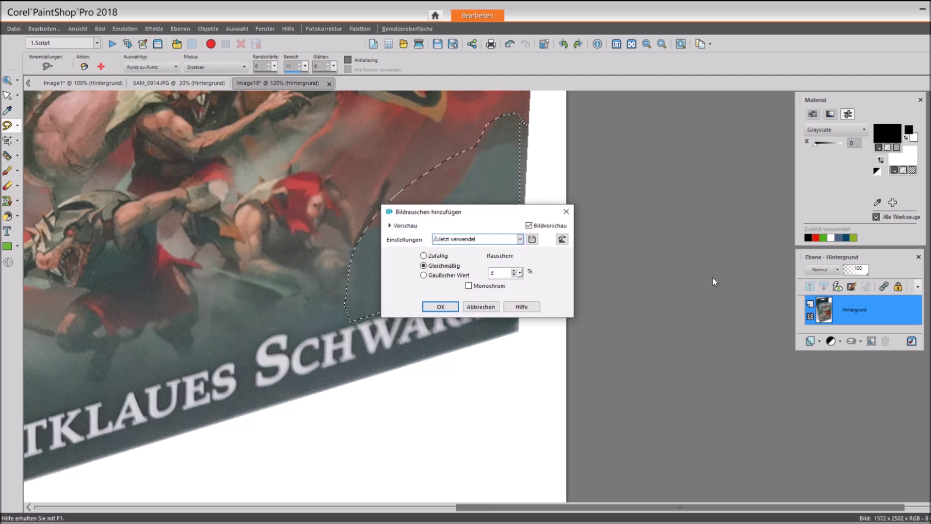
pyautogui.moveTo(482, 211); pyautogui.dragTo(712, 165)
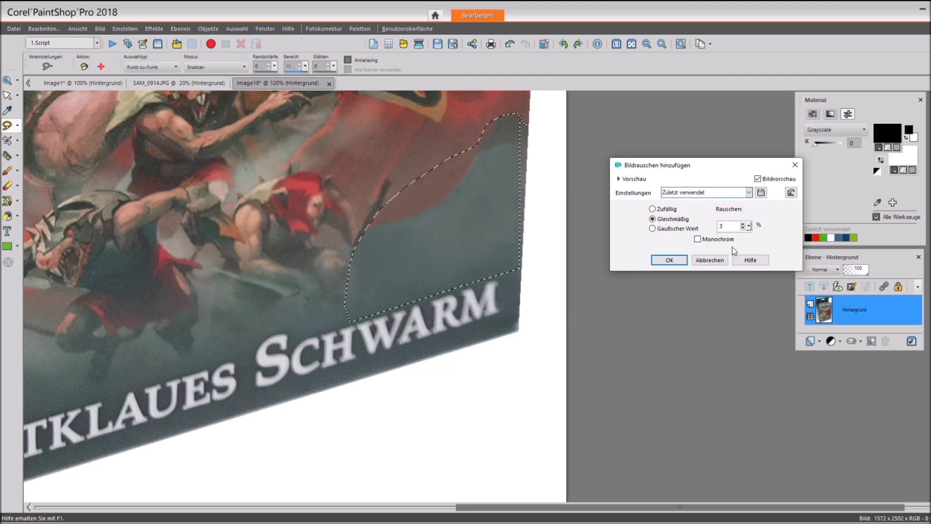
pyautogui.click(743, 224)
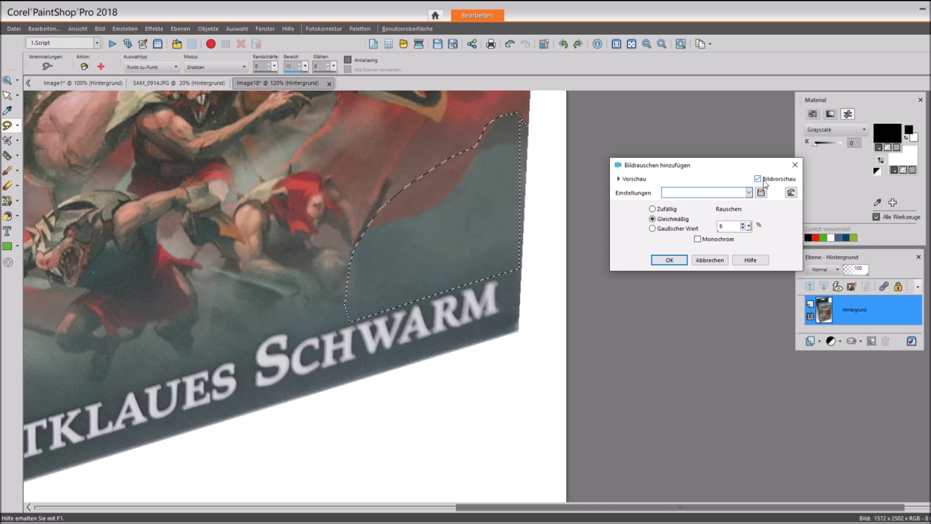
pyautogui.click(669, 260)
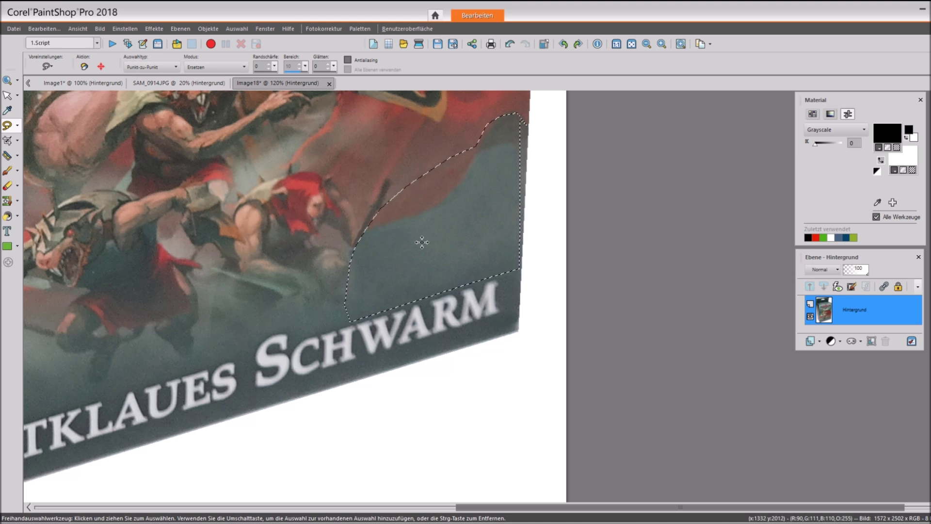
# - Examine the blended area above SCHWARM up close and against the whole box without the selection
pyautogui.scroll(-3, 488, 364)
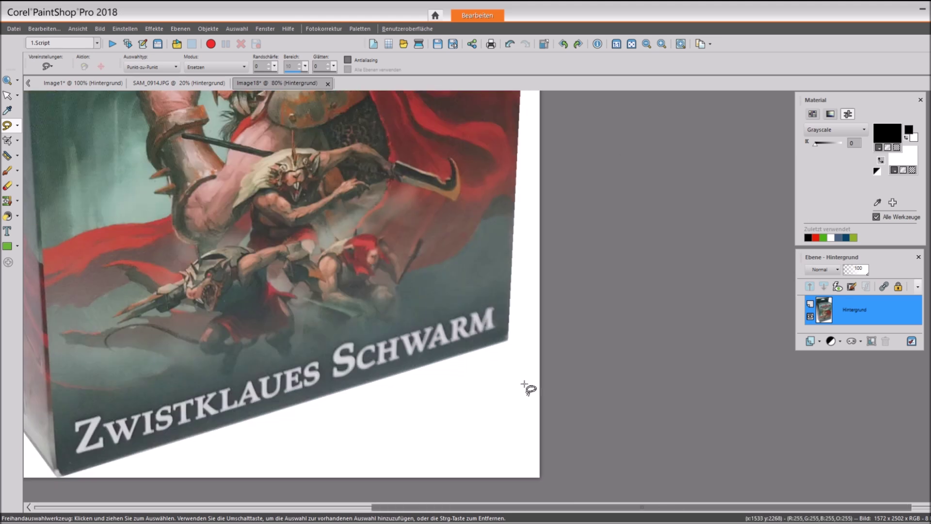
pyautogui.scroll(5, 524, 402)
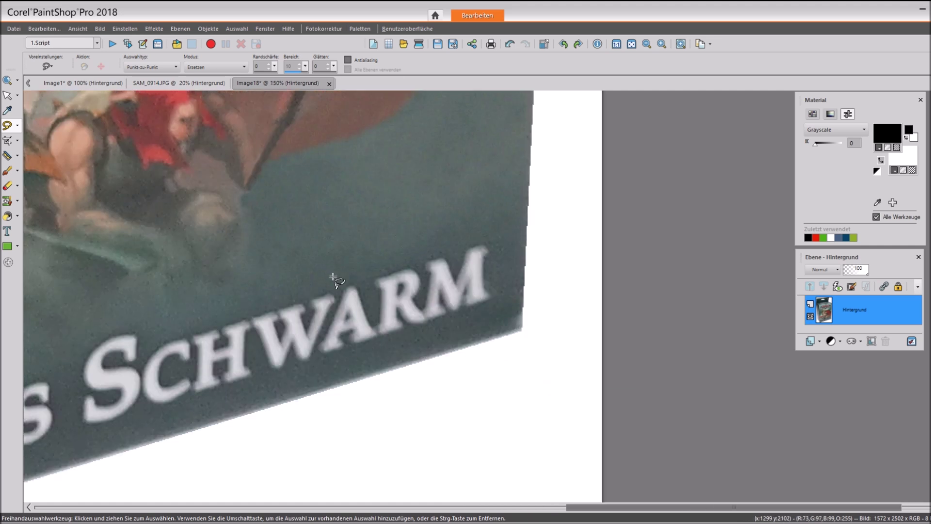
pyautogui.scroll(-1, 276, 268)
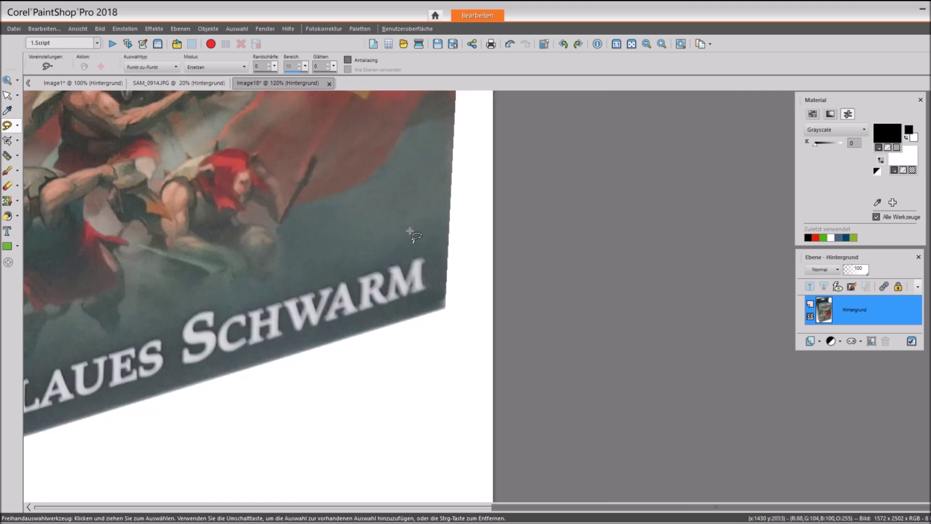
pyautogui.scroll(-2, 411, 319)
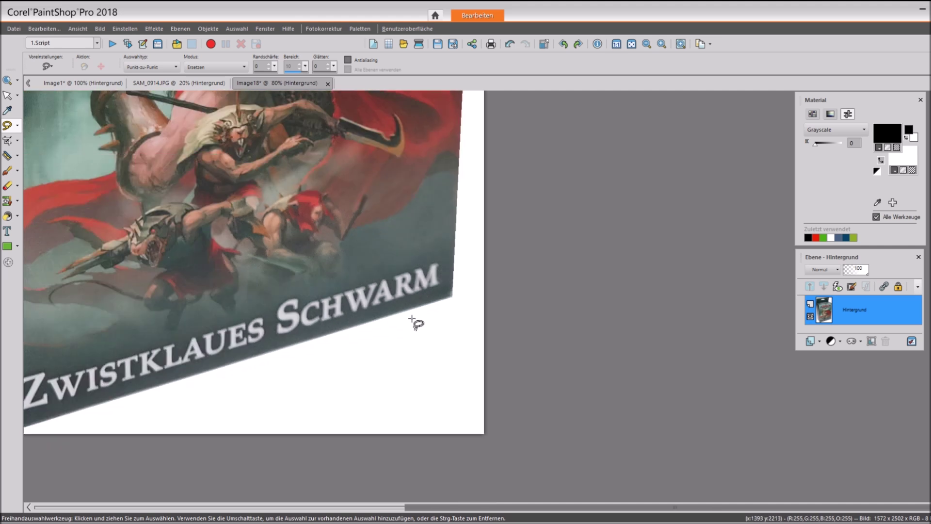
pyautogui.scroll(-2, 411, 320)
pyautogui.scroll(-1, 398, 280)
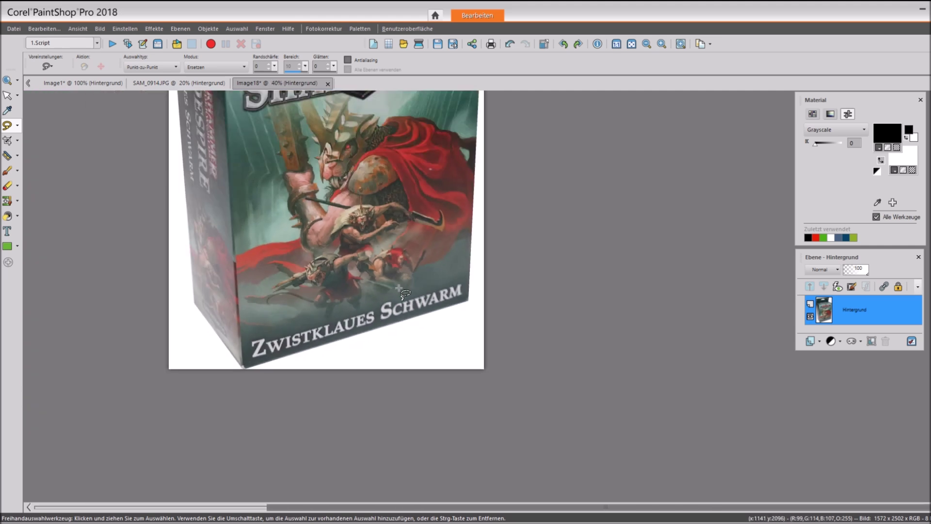
pyautogui.scroll(2, 417, 287)
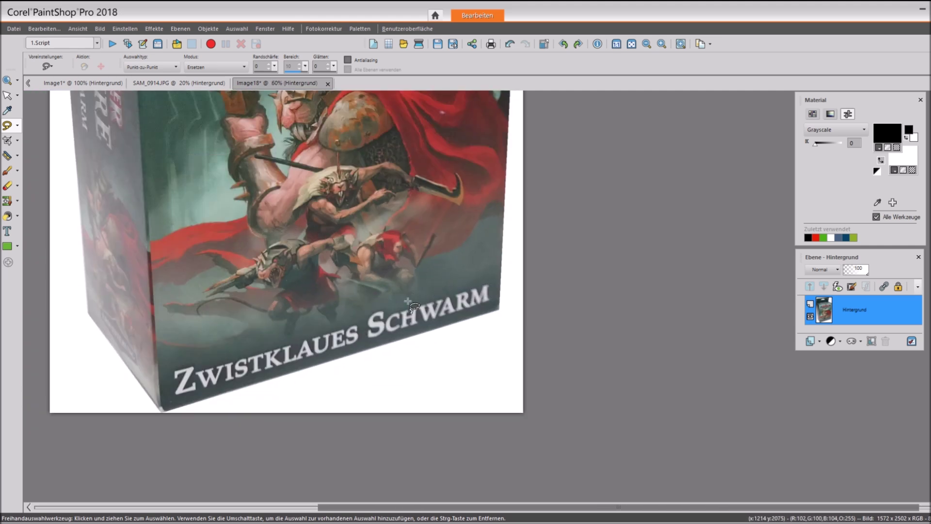
pyautogui.scroll(-1, 442, 348)
pyautogui.scroll(-1, 465, 311)
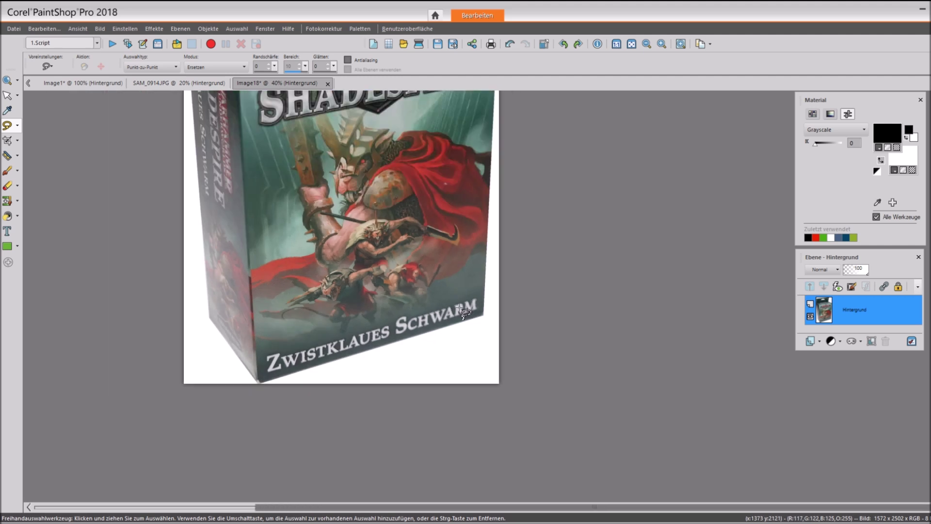
pyautogui.scroll(1, 475, 300)
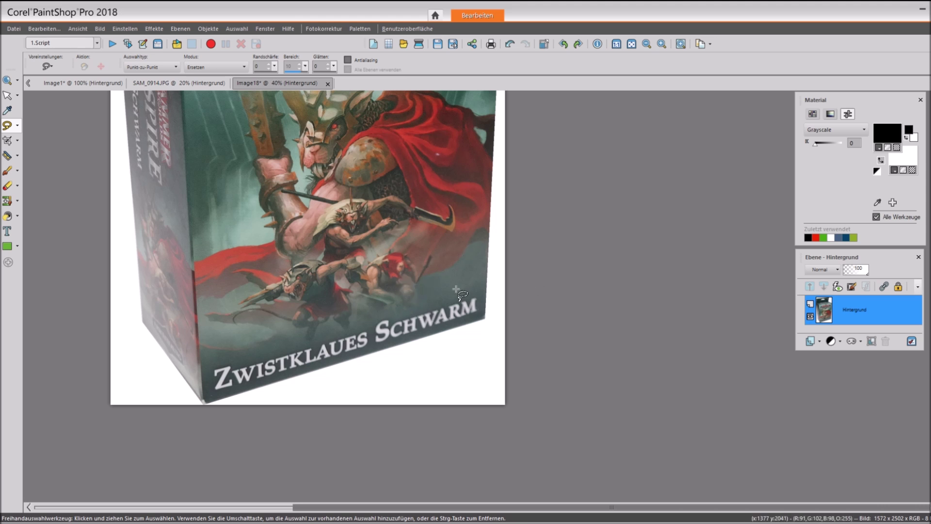
pyautogui.scroll(-1, 466, 290)
pyautogui.scroll(-1, 455, 303)
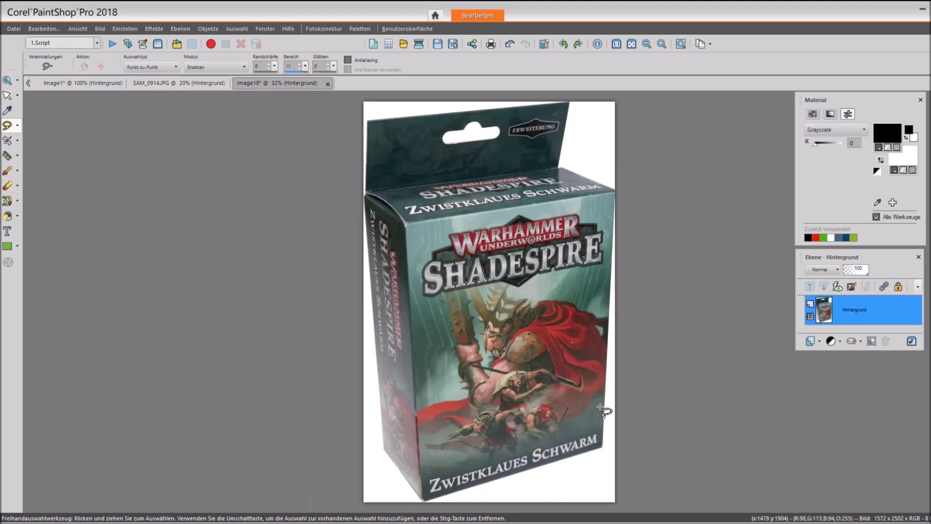
pyautogui.scroll(1, 600, 409)
# - Touch up small light specks along the box's upper front edge with the Makeover blemish fixer
pyautogui.click(8, 156)
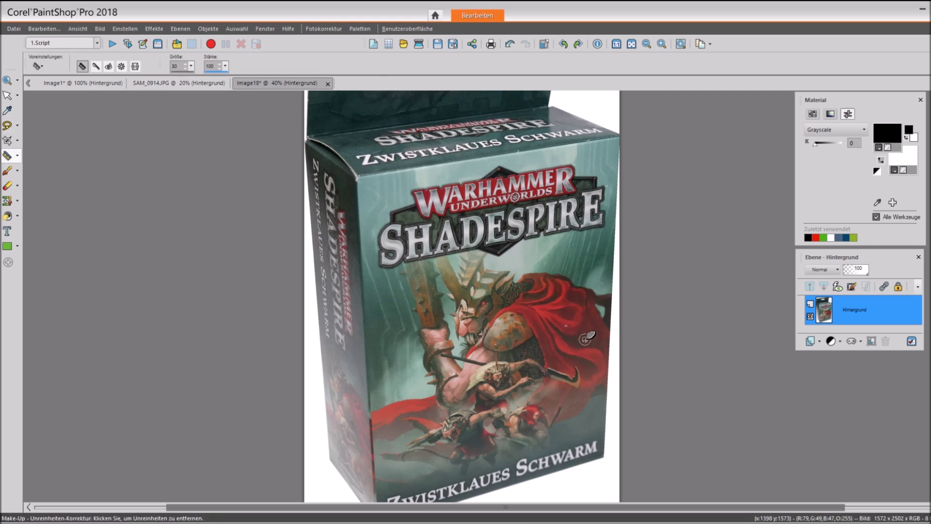
pyautogui.scroll(4, 630, 359)
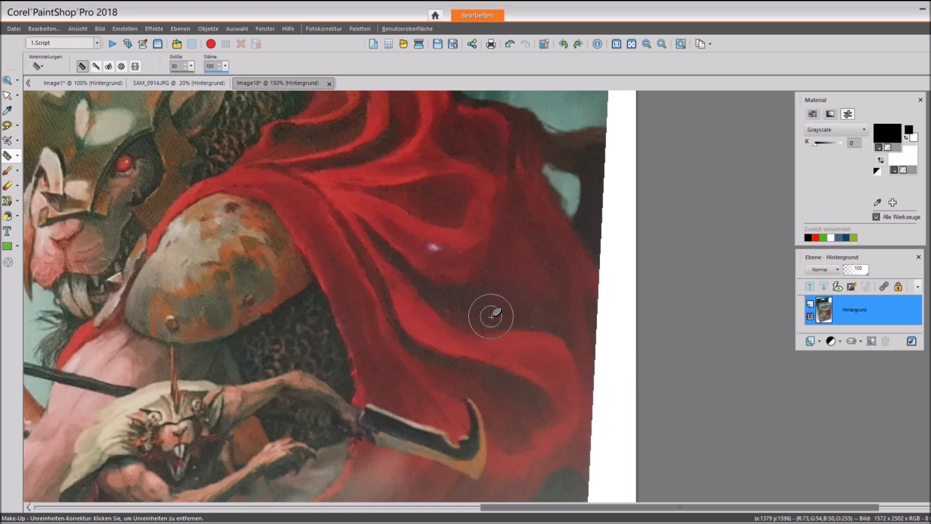
pyautogui.scroll(-2, 490, 311)
pyautogui.scroll(-1, 453, 279)
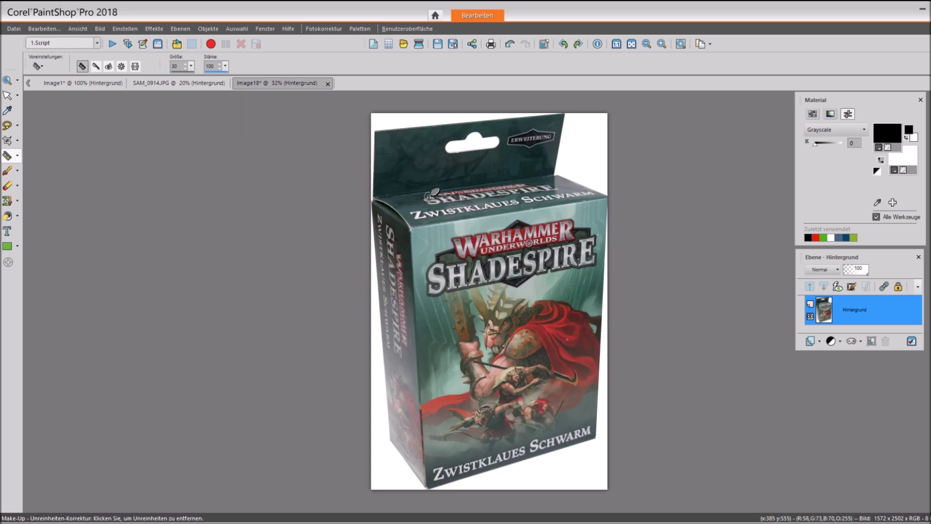
pyautogui.scroll(2, 433, 192)
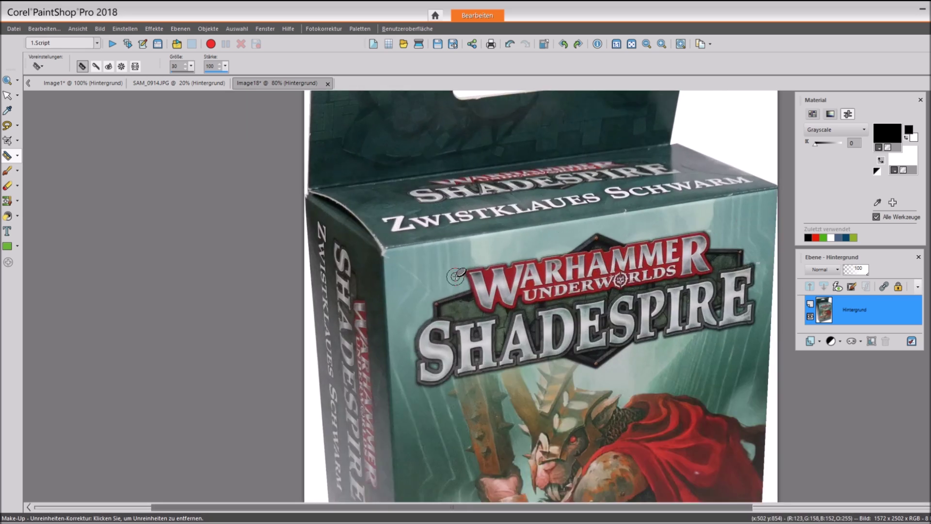
pyautogui.scroll(1, 456, 276)
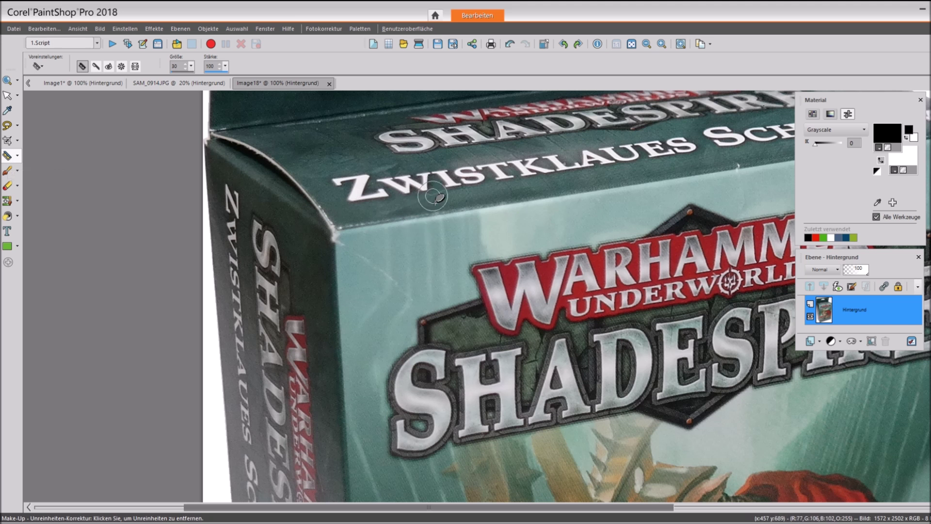
pyautogui.click(184, 69)
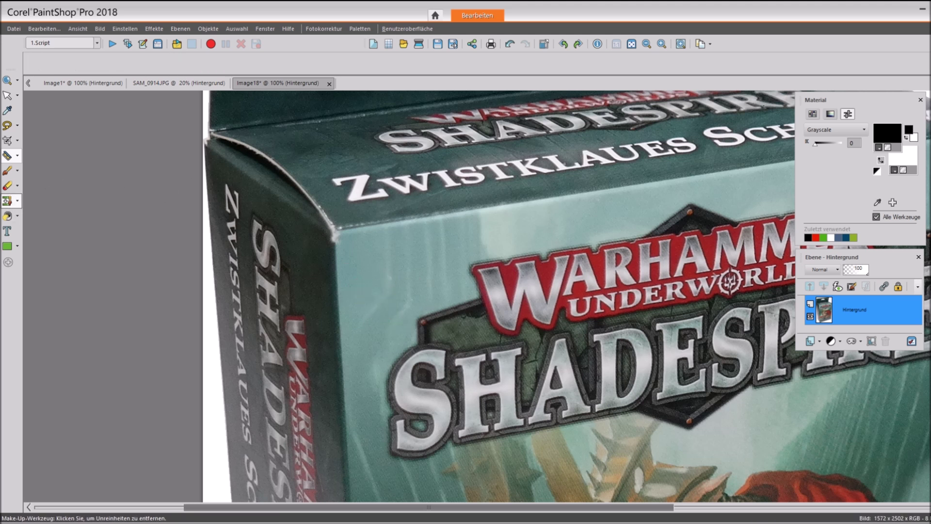
# - Clone nearby green texture over the light marks beside the WARHAMMER logo with brush size 20
pyautogui.click(7, 201)
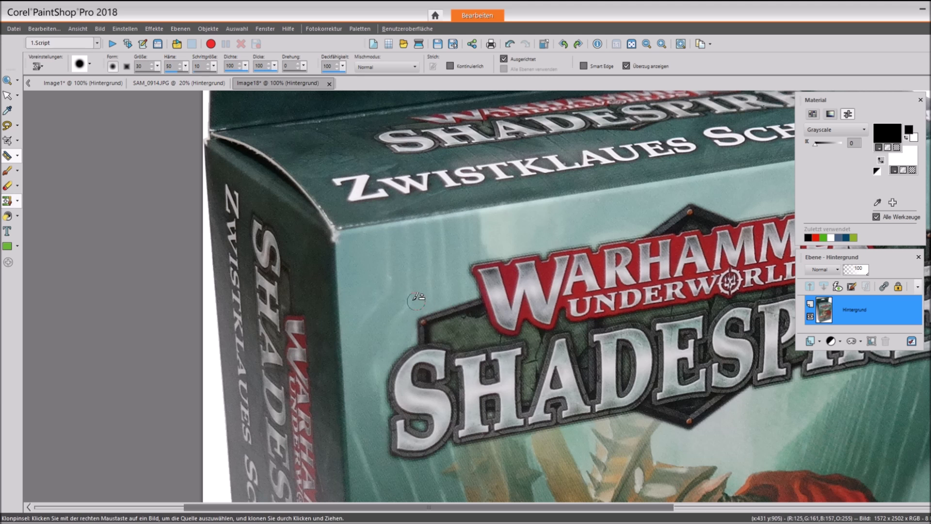
pyautogui.doubleClick(150, 68)
pyautogui.write('20')
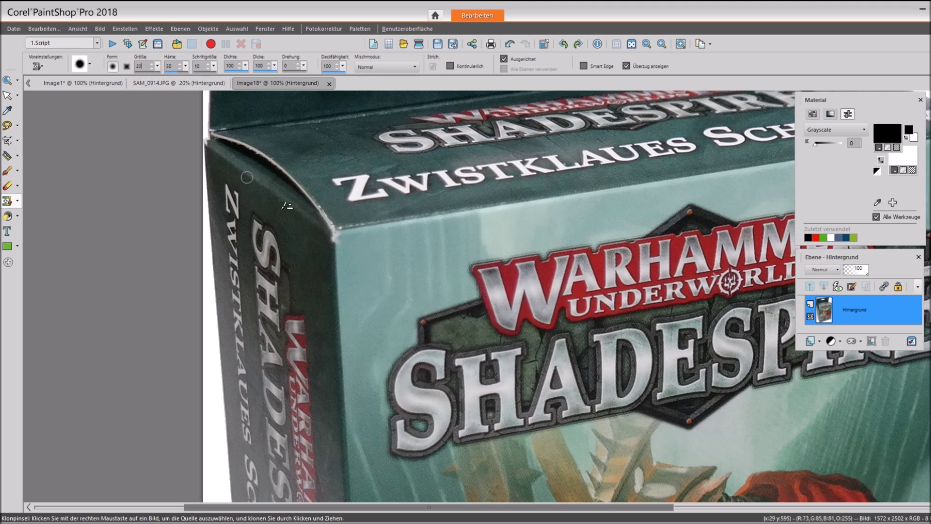
pyautogui.scroll(2, 393, 294)
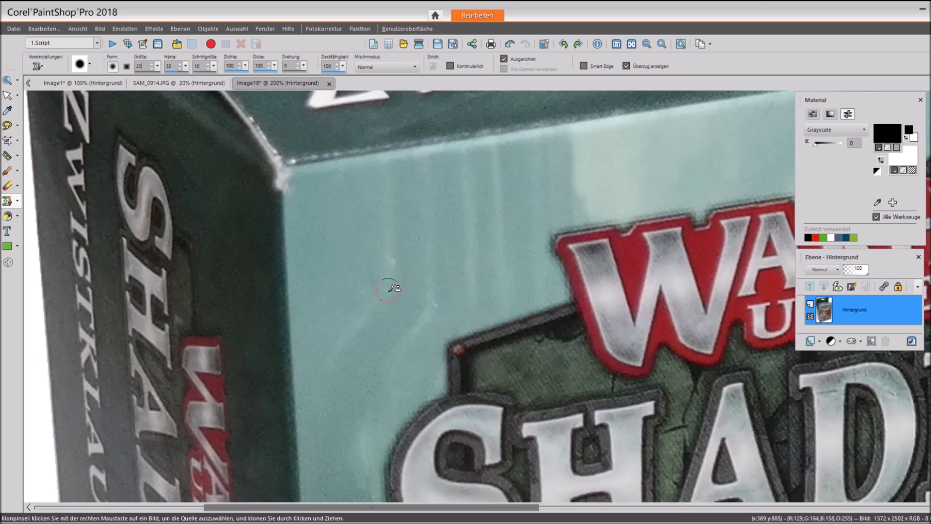
pyautogui.scroll(2, 392, 286)
pyautogui.click(388, 277)
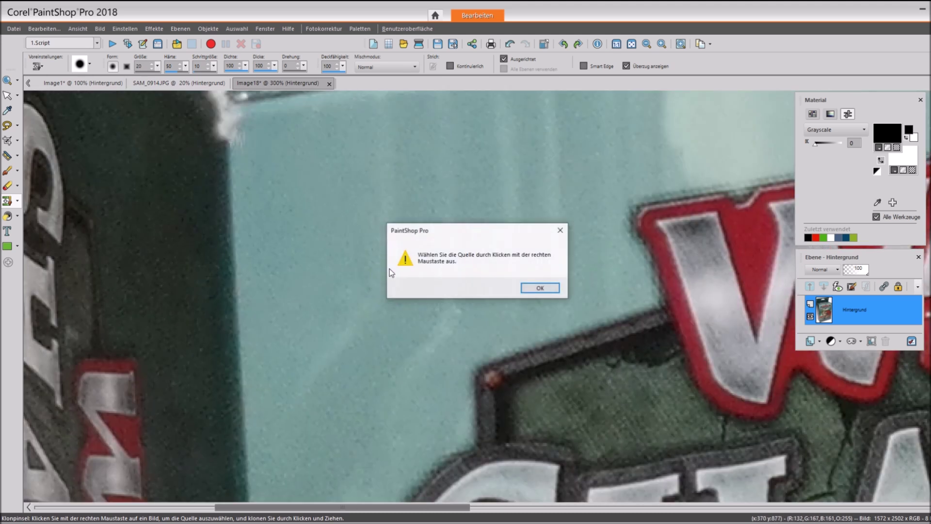
pyautogui.click(529, 293)
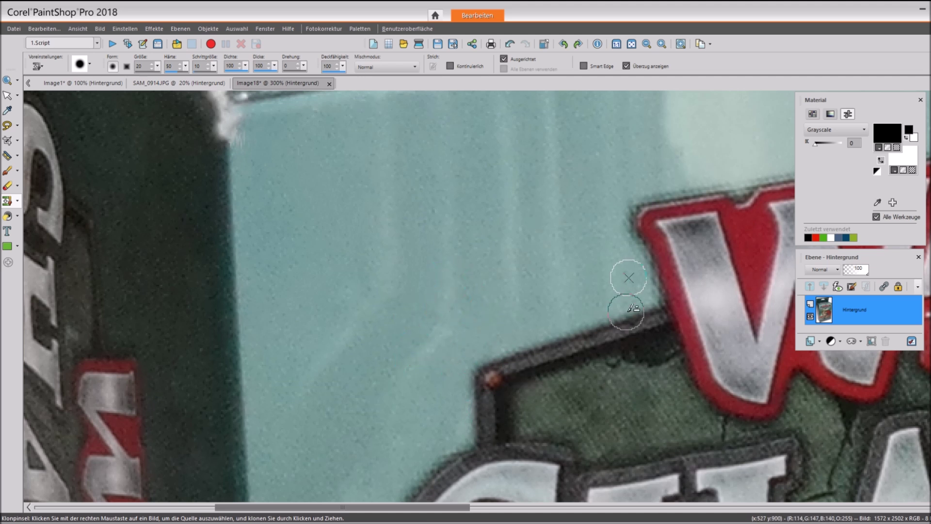
# - Clone away the white nick on the hanging flap's left edge with brush size 10, sampling the dark green just below it
pyautogui.scroll(-4, 611, 305)
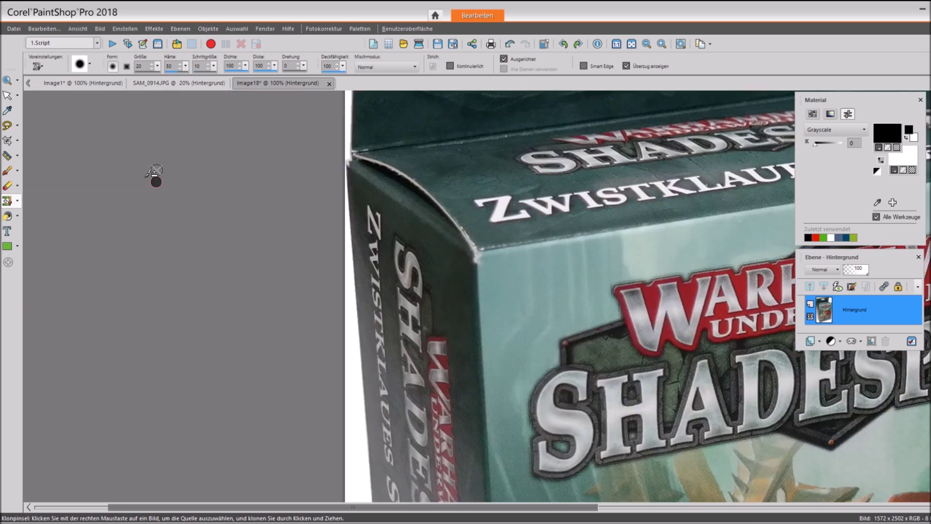
pyautogui.scroll(-2, 287, 239)
pyautogui.scroll(-1, 562, 355)
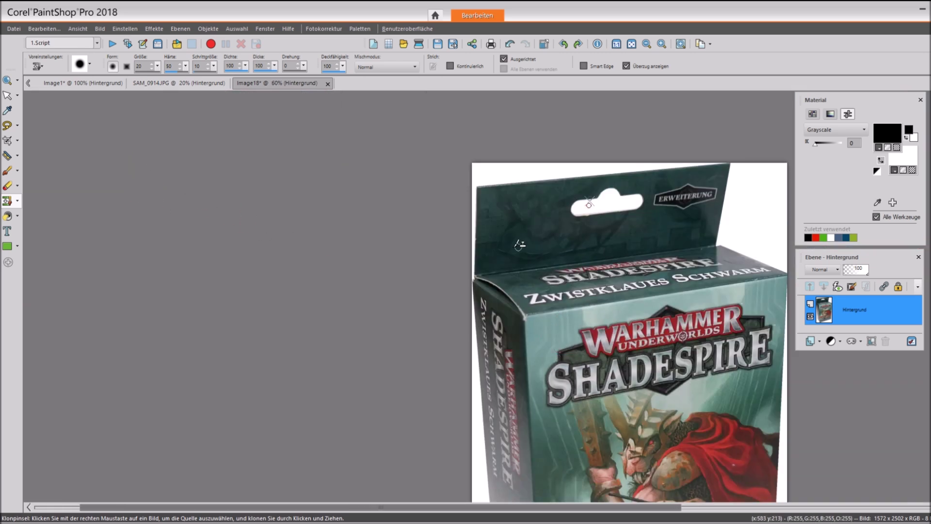
pyautogui.scroll(2, 572, 223)
pyautogui.scroll(1, 552, 249)
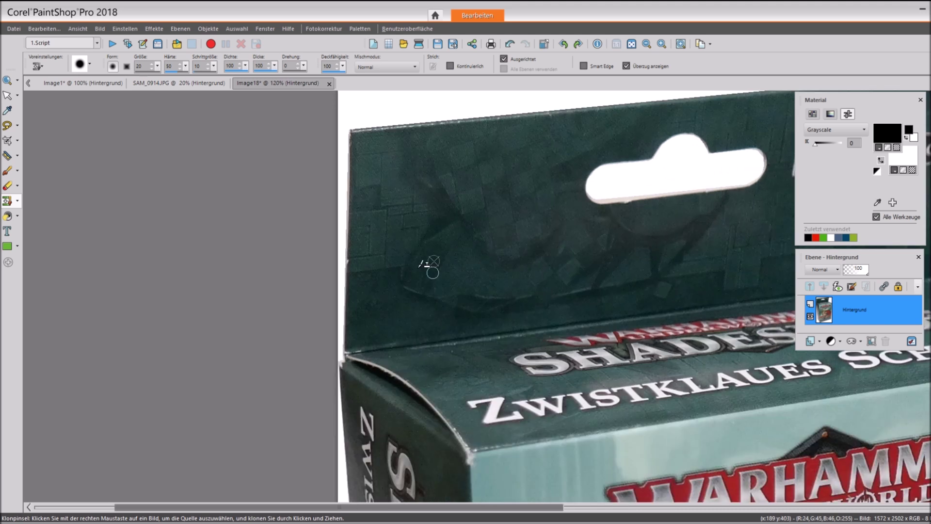
pyautogui.scroll(2, 426, 266)
pyautogui.scroll(1, 358, 258)
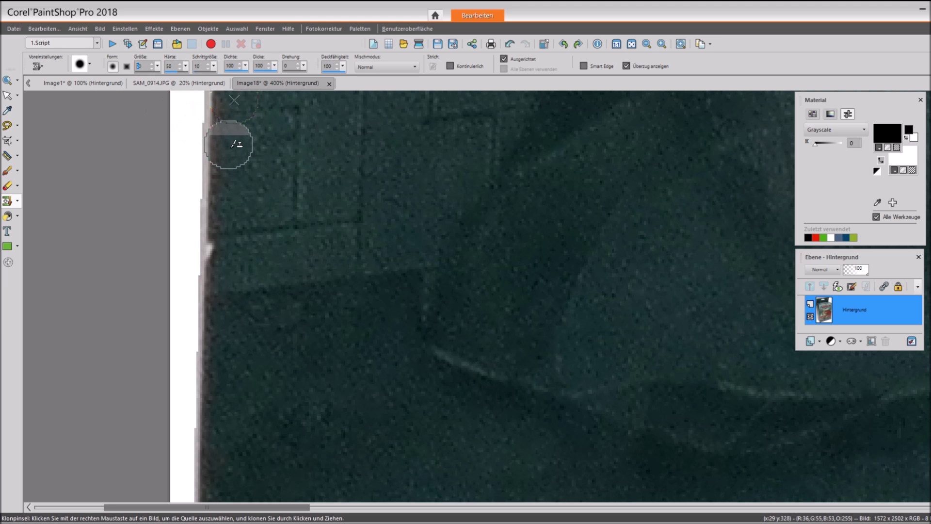
pyautogui.write('10')
pyautogui.rightClick(237, 253)
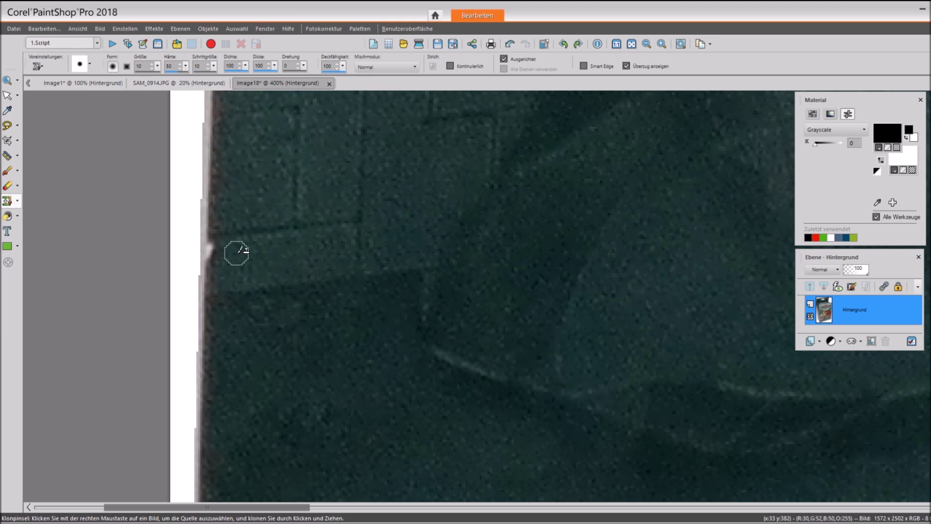
pyautogui.rightClick(214, 283)
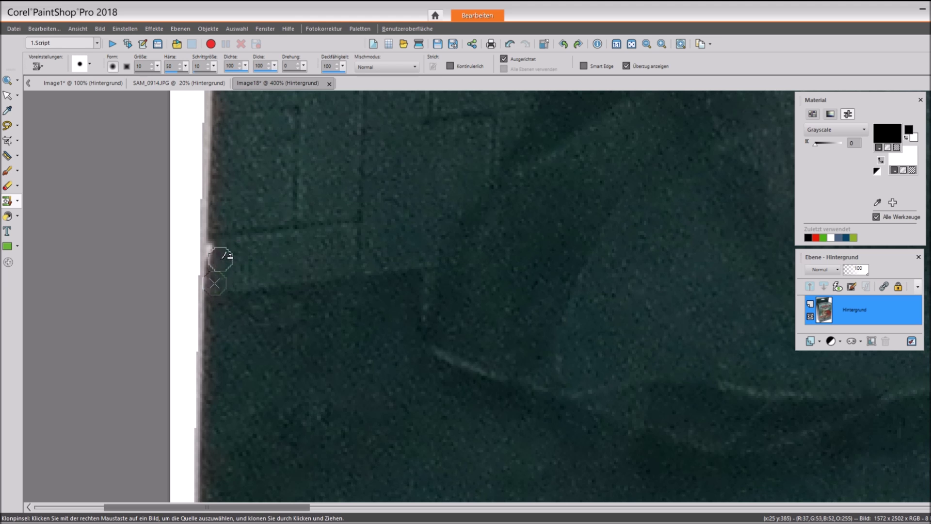
pyautogui.moveTo(215, 249)
pyautogui.mouseDown()
pyautogui.moveTo(235, 287)
pyautogui.moveTo(216, 255)
pyautogui.mouseUp()
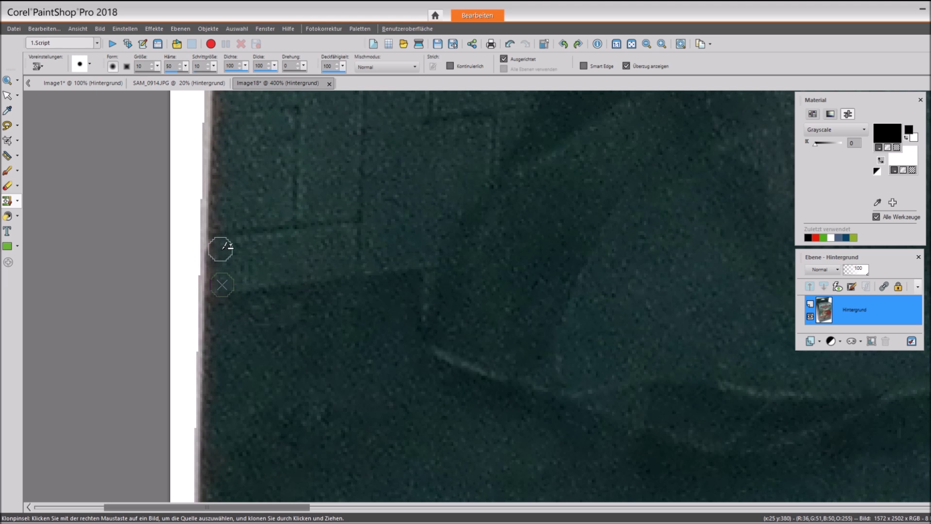
# - Remove the light speck on the red cape with the Makeover blemish fixer at size 5
pyautogui.scroll(-3, 358, 354)
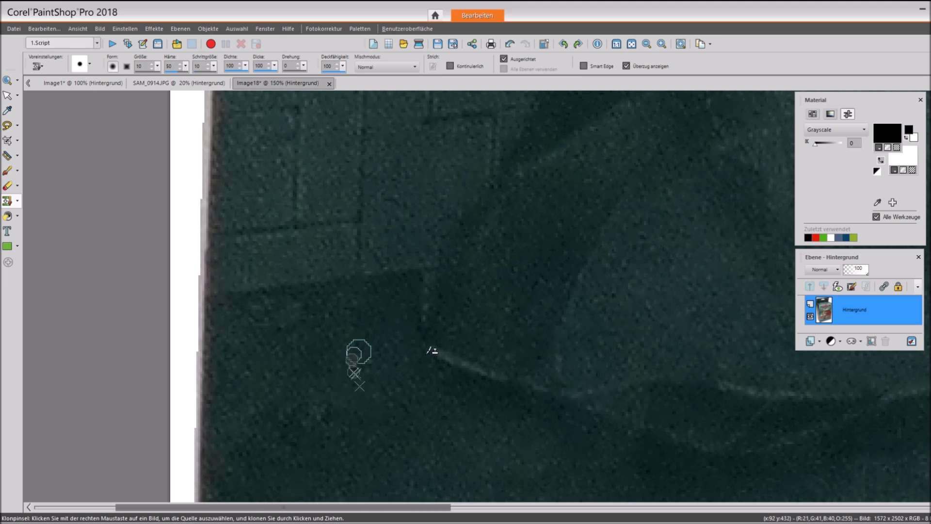
pyautogui.scroll(-3, 545, 312)
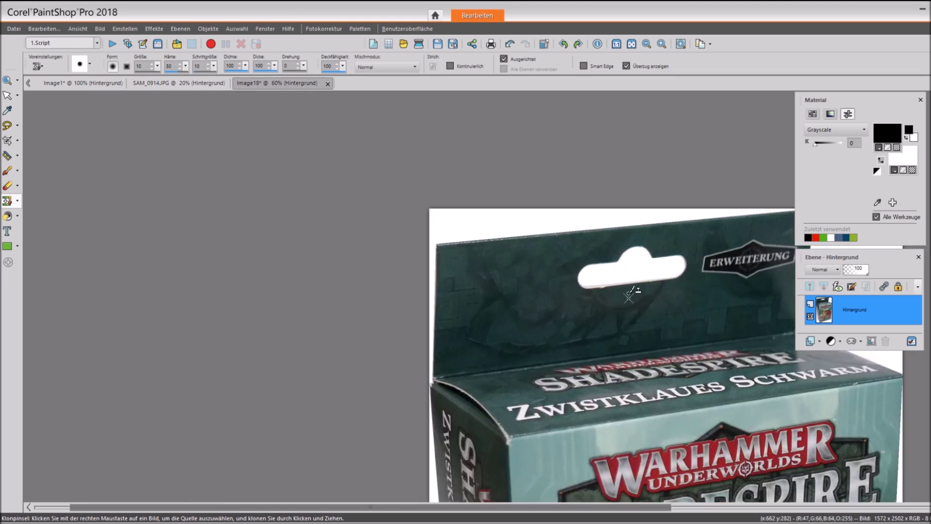
pyautogui.scroll(-3, 626, 329)
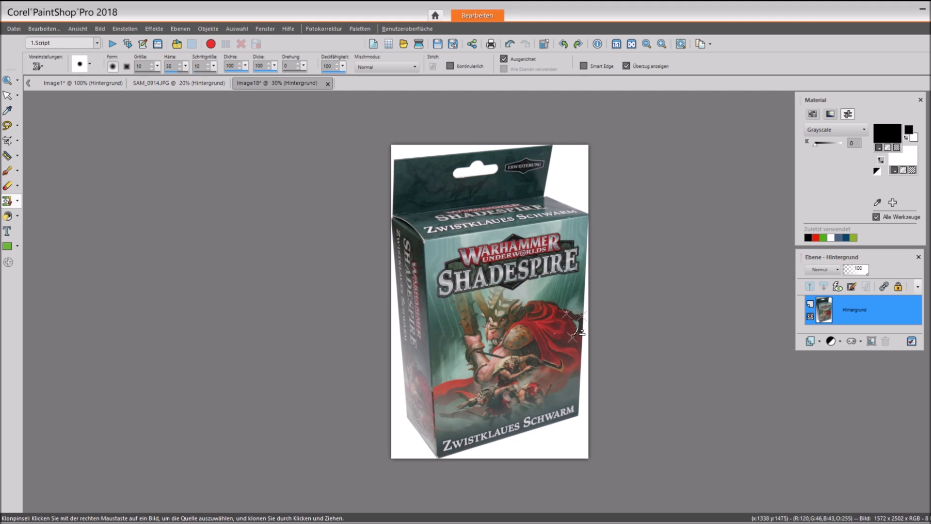
pyautogui.scroll(3, 580, 332)
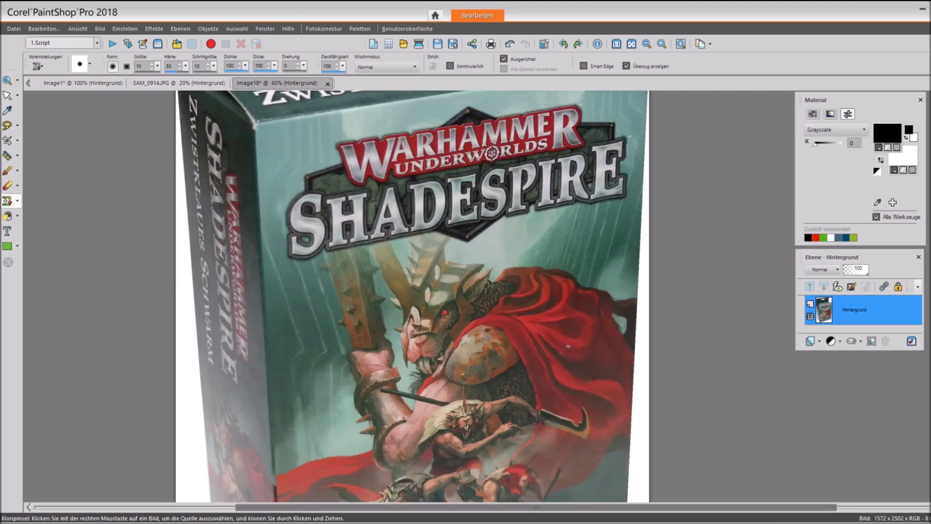
pyautogui.click(7, 155)
pyautogui.scroll(2, 587, 353)
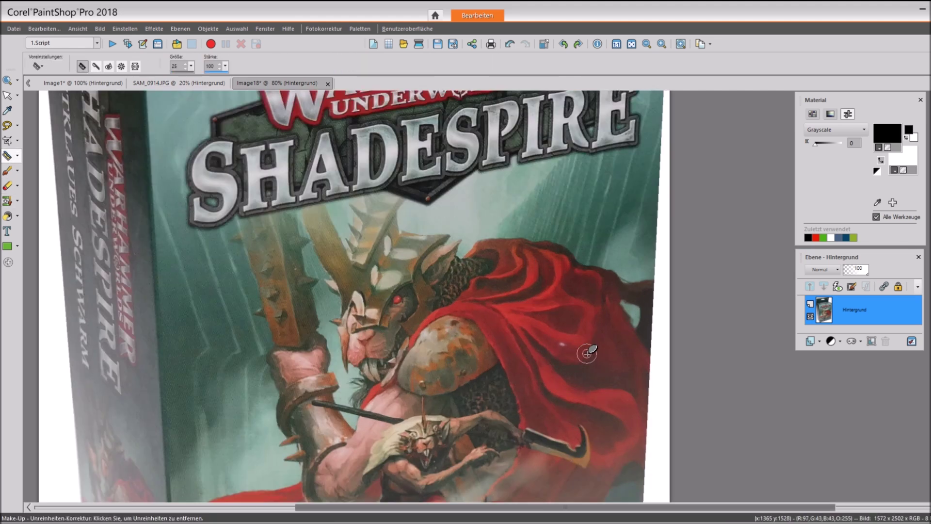
pyautogui.scroll(2, 586, 353)
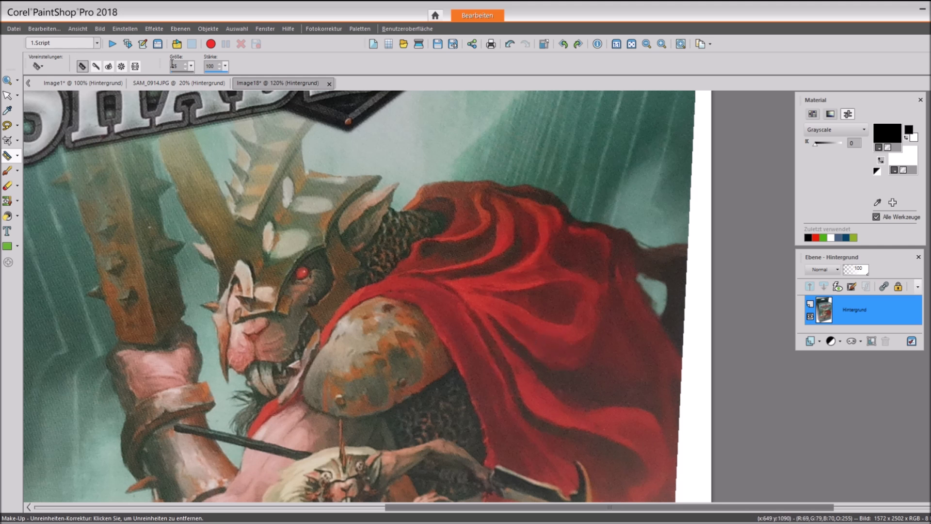
pyautogui.write('5')
pyautogui.scroll(-3, 599, 357)
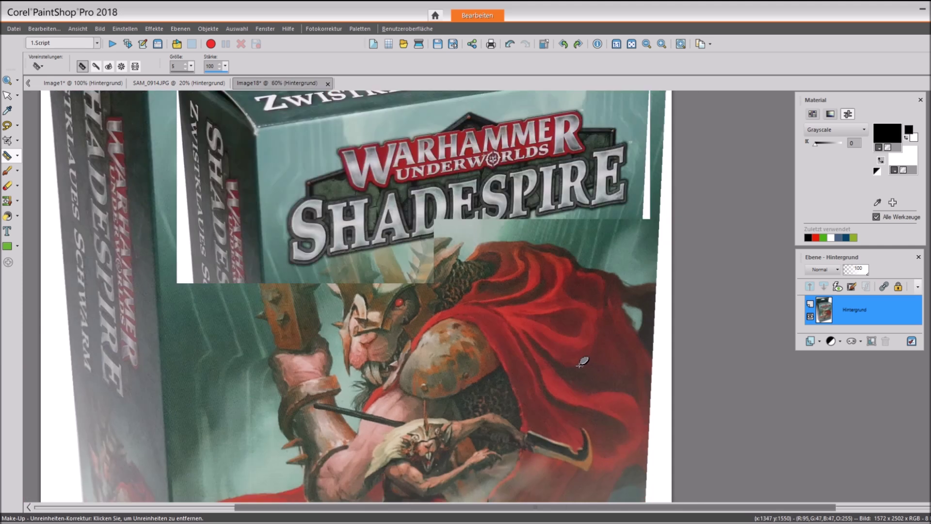
# - Try to remove the light spot at the right end of the flap's fold with the blemish fixer at size 10, and undo it
pyautogui.scroll(4, 375, 286)
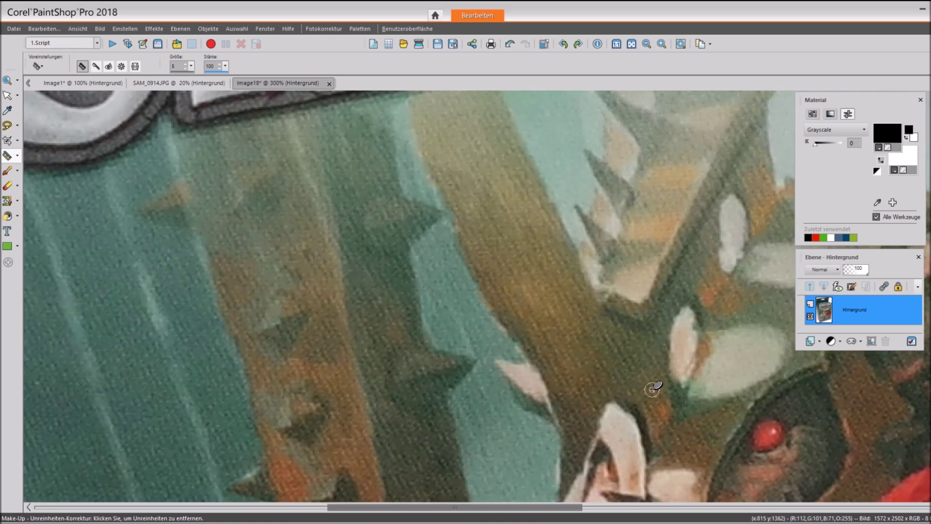
pyautogui.scroll(-5, 652, 388)
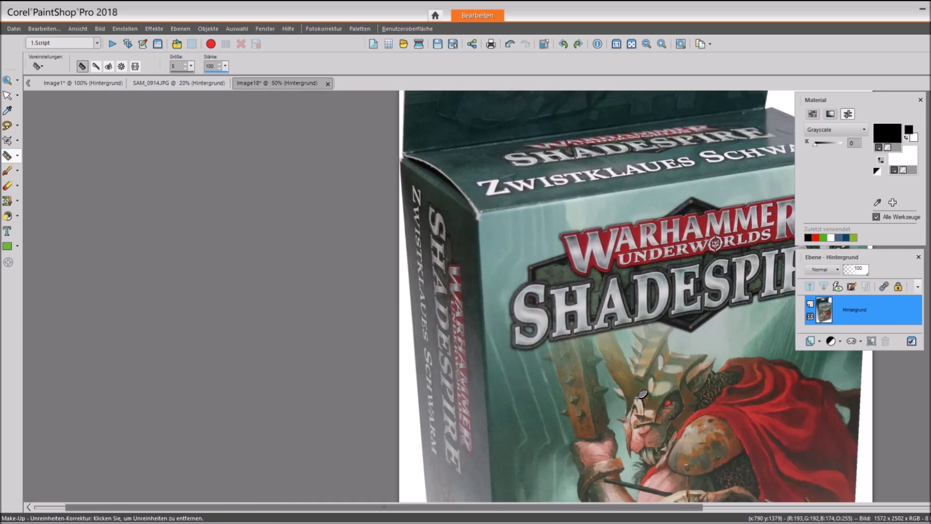
pyautogui.scroll(-1, 640, 395)
pyautogui.scroll(3, 522, 121)
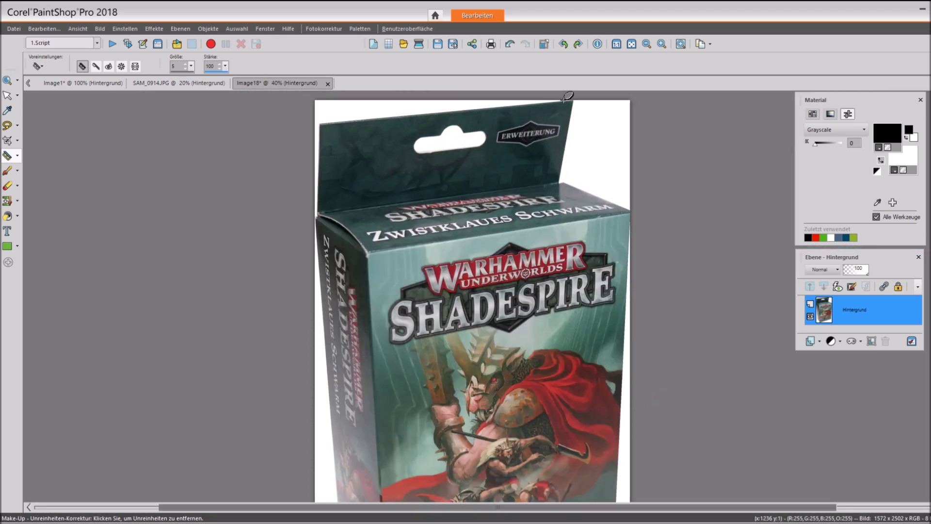
pyautogui.scroll(2, 567, 143)
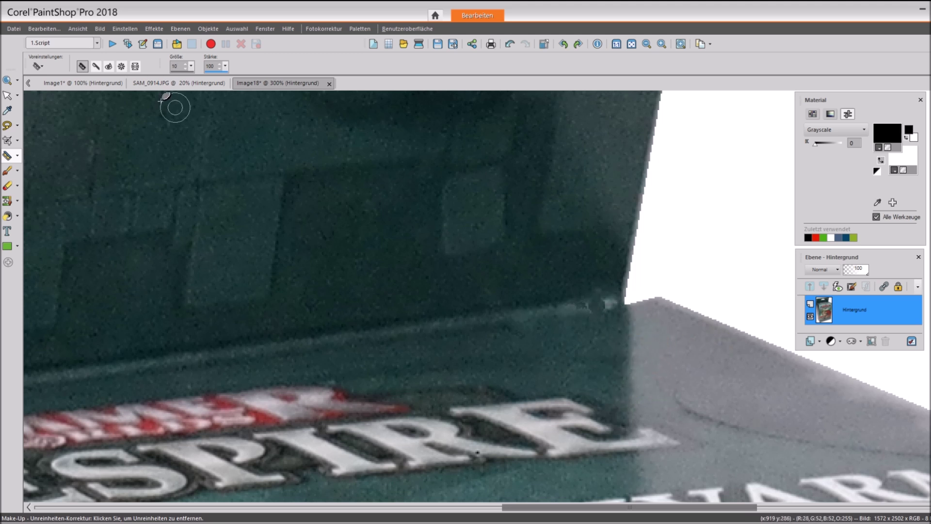
pyautogui.press('ctrl')
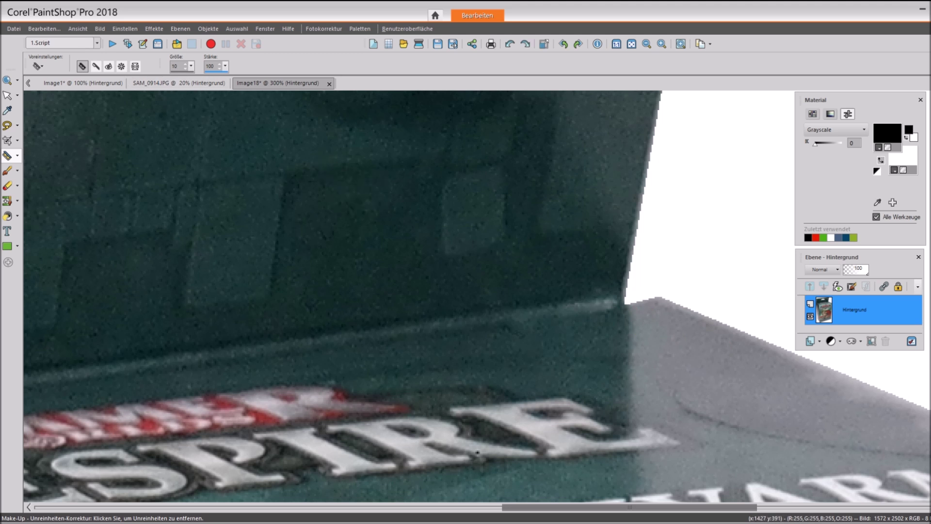
# - Remove the light scratches above the ERWEITERUNG badge on the hanging flap with the blemish fixer at size 20
pyautogui.scroll(10, 373, 296)
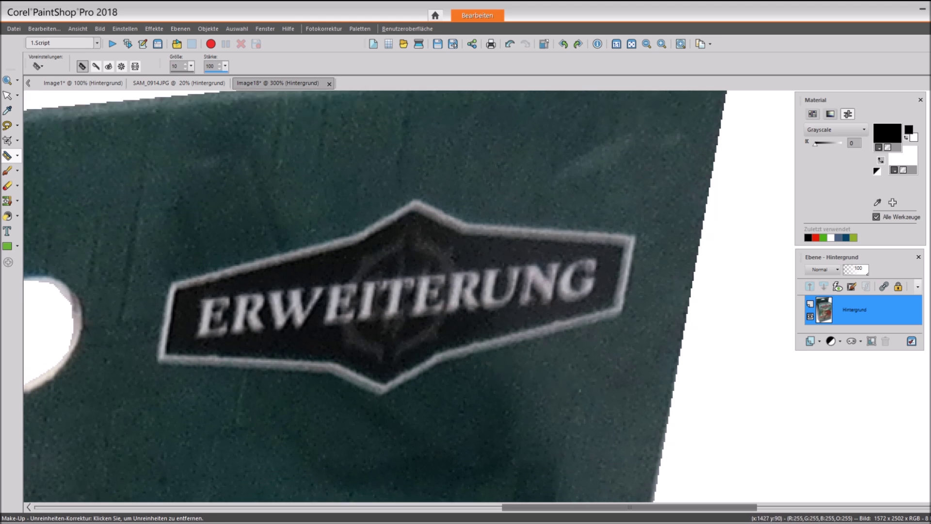
pyautogui.scroll(3, 373, 296)
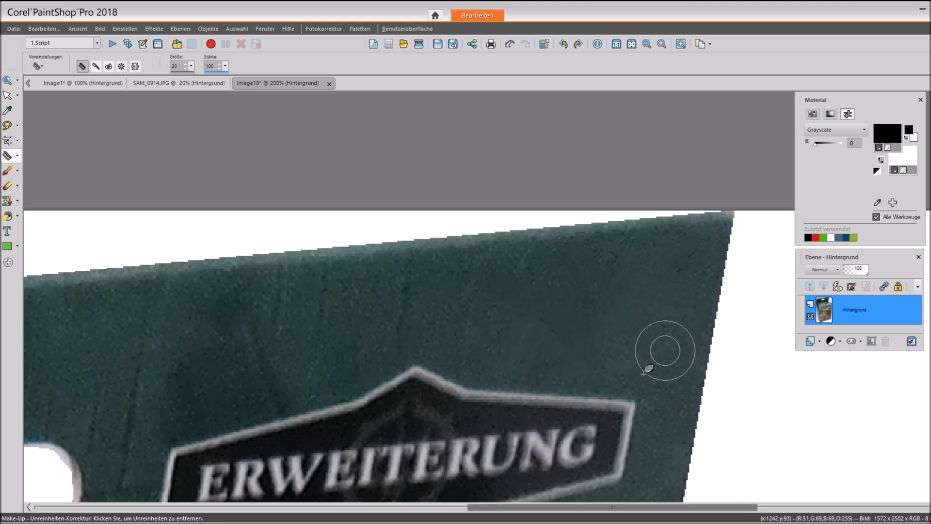
pyautogui.scroll(-3, 649, 388)
pyautogui.scroll(-4, 592, 375)
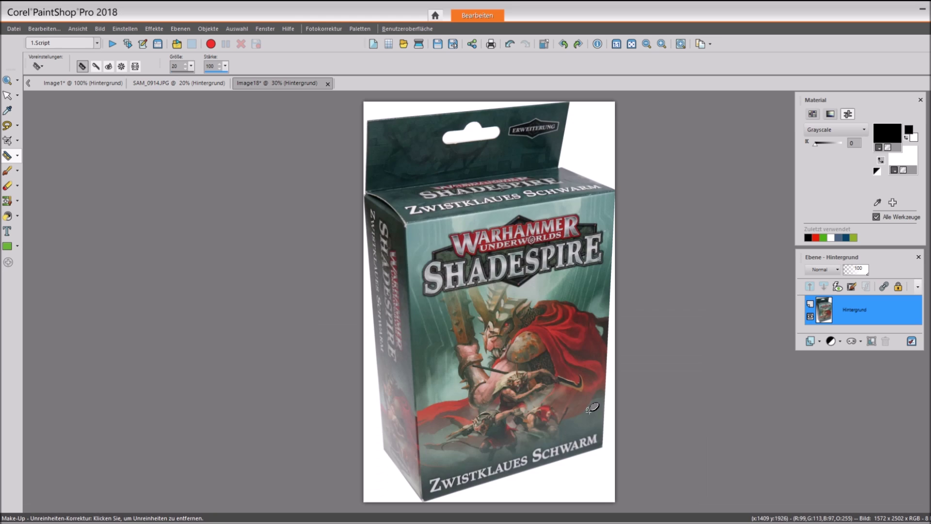
pyautogui.scroll(-1, 554, 378)
pyautogui.scroll(1, 558, 368)
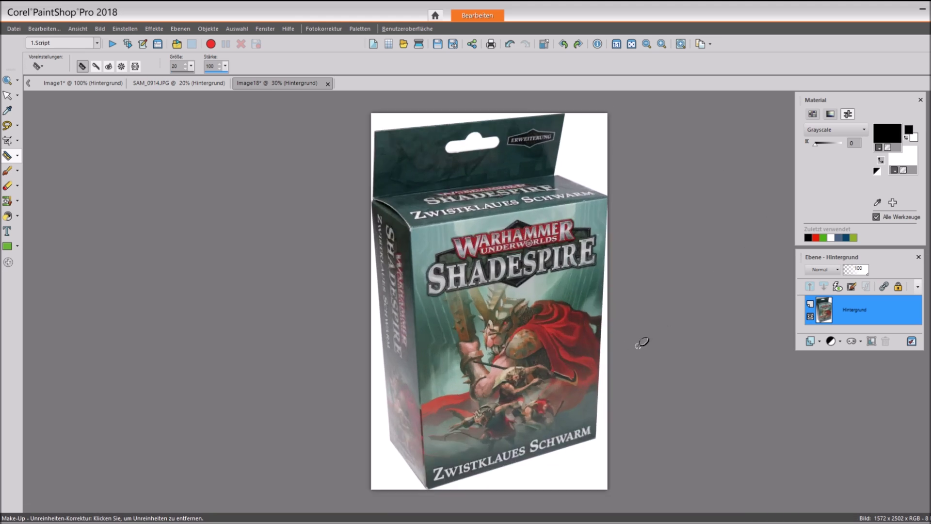
# - Apply High Pass Sharpen to the box image with radius 10, strength 50 and Soft Light blend mode
pyautogui.click(153, 29)
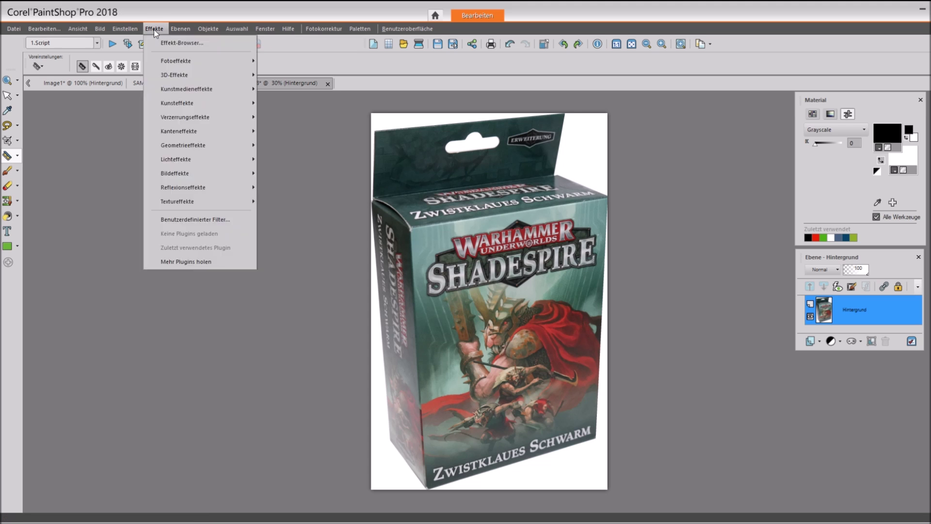
pyautogui.click(125, 28)
pyautogui.moveTo(208, 212)
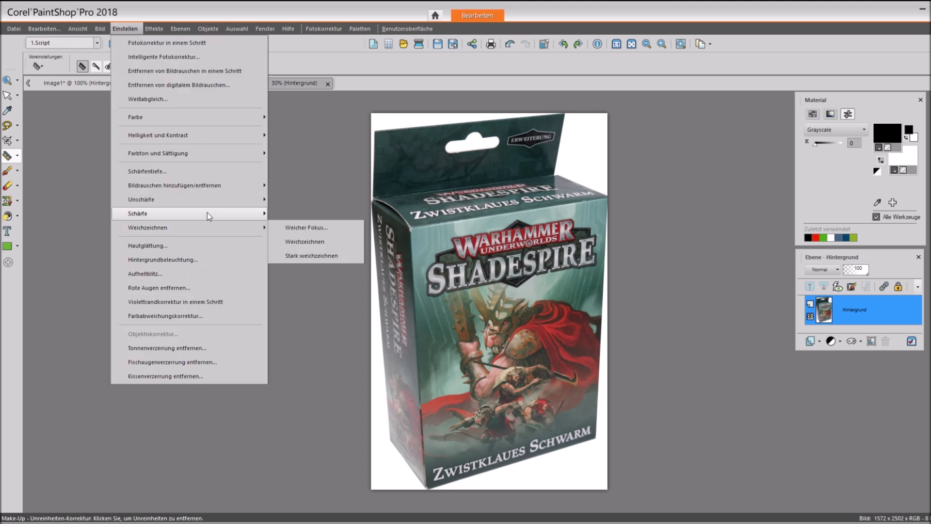
pyautogui.click(281, 214)
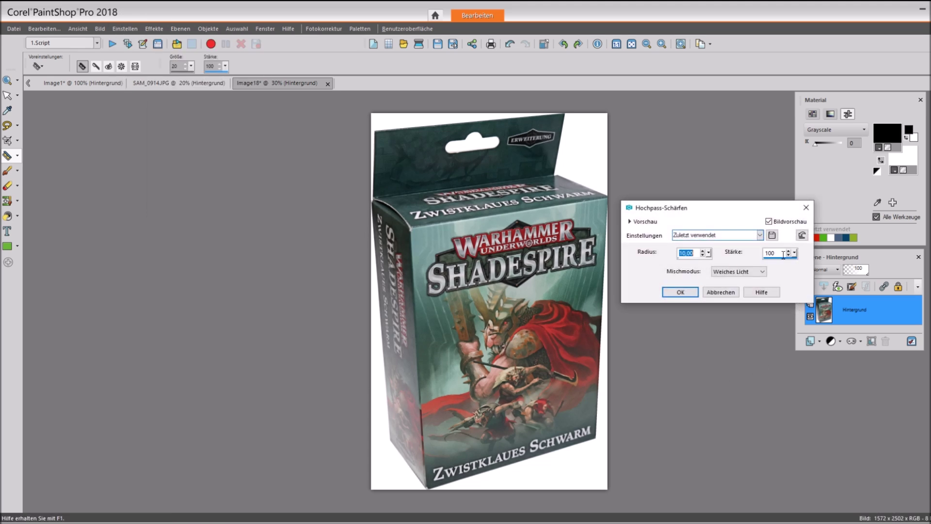
pyautogui.write('50')
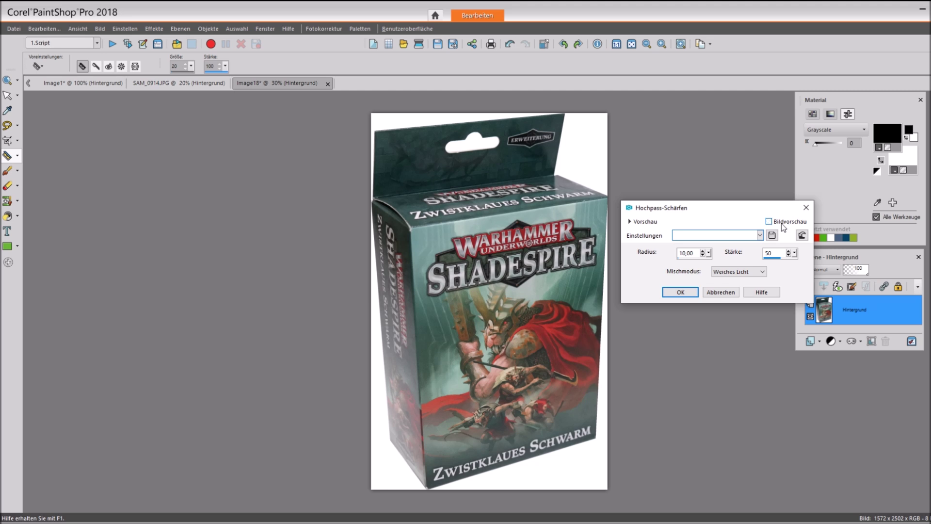
pyautogui.click(680, 292)
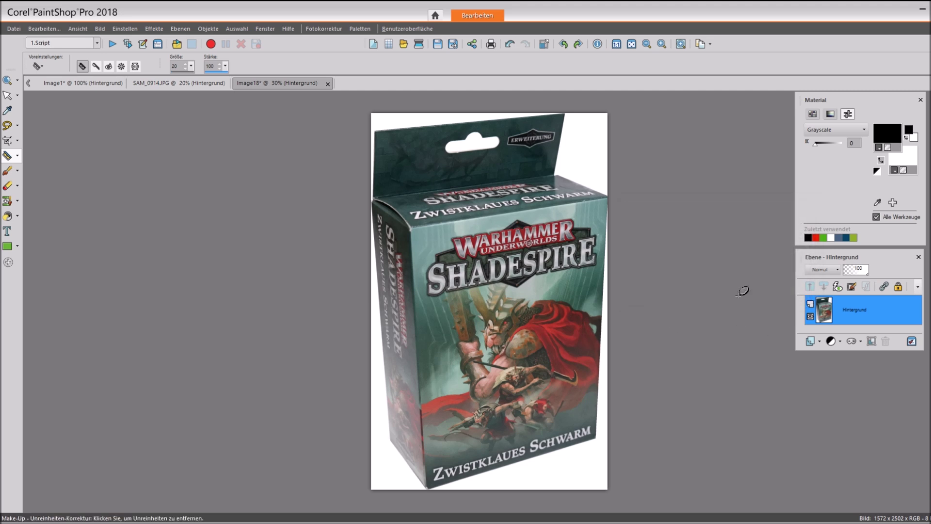
# - Apply the standard Sharpen filter once to the whole box image
pyautogui.click(125, 29)
pyautogui.moveTo(198, 219)
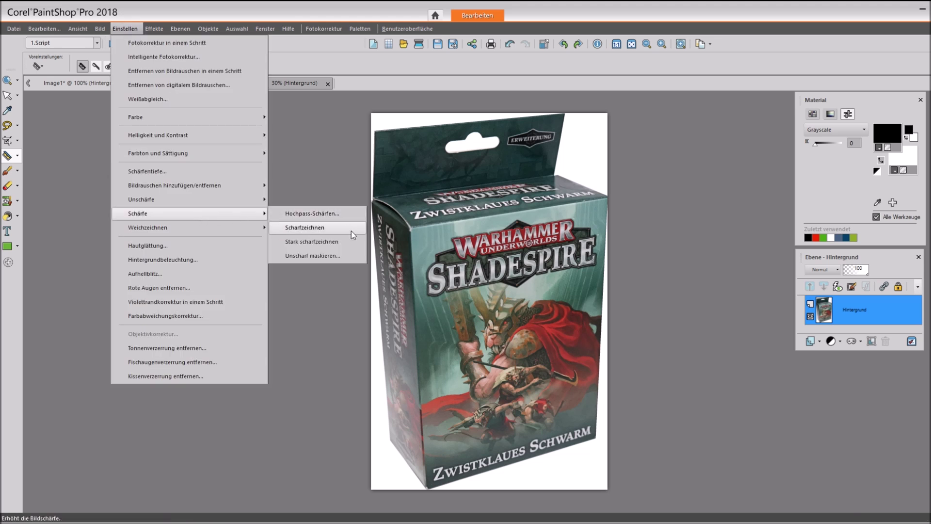
pyautogui.click(329, 232)
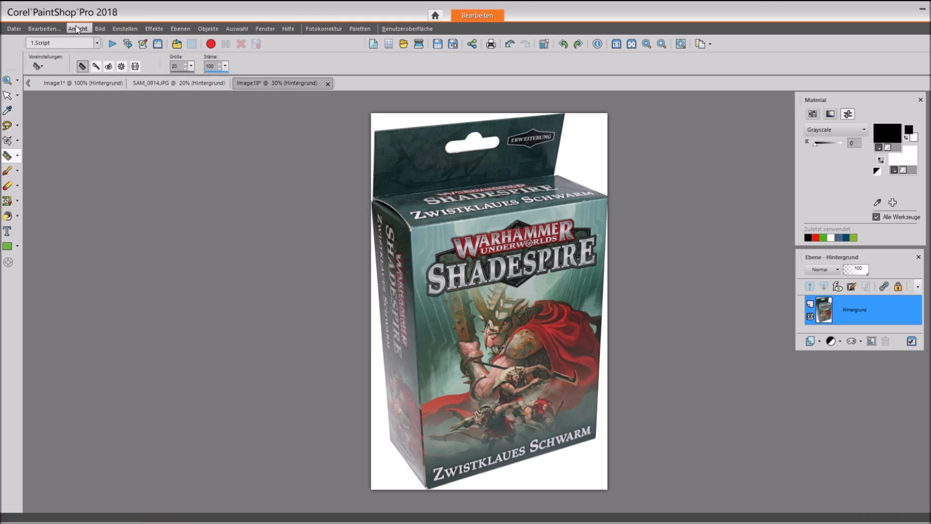
# - Resize the image to 471 x 750 pixels with bicubic resampling, sharpness 100 and the aspect ratio kept
pyautogui.click(100, 30)
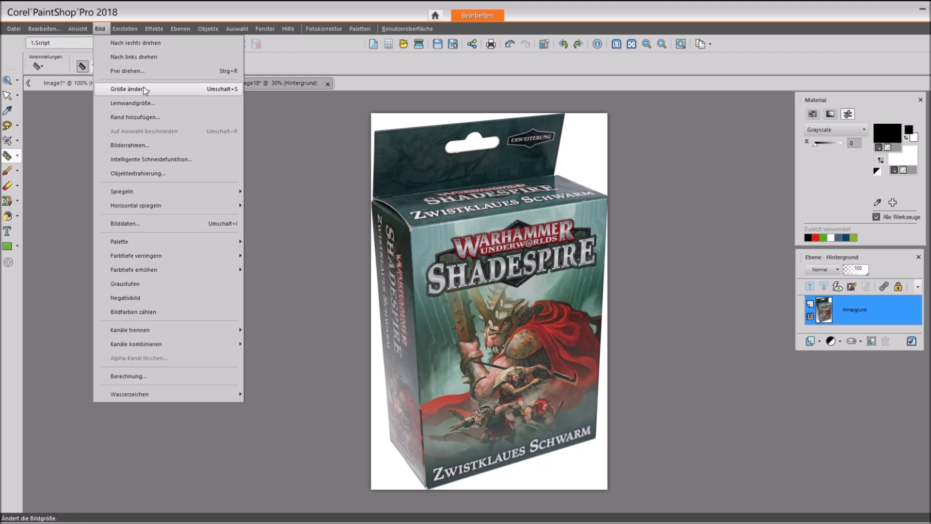
pyautogui.click(139, 92)
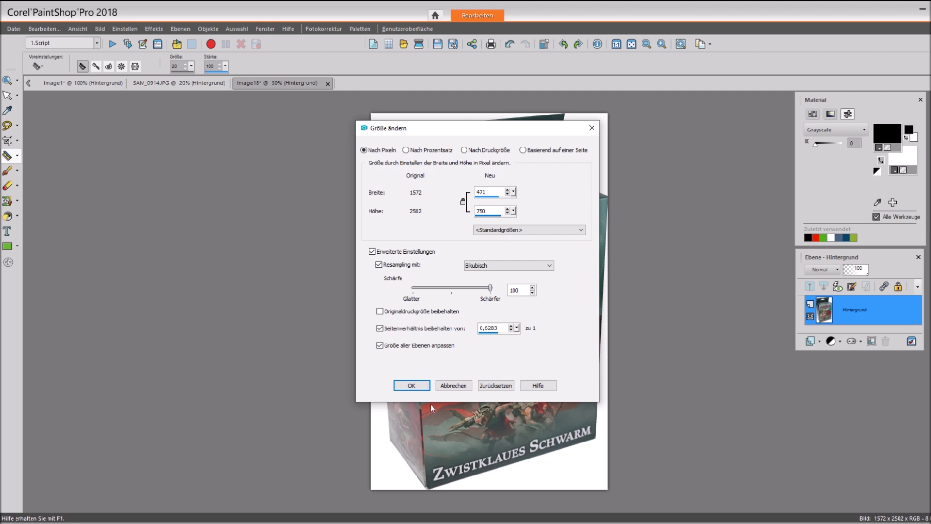
pyautogui.click(411, 386)
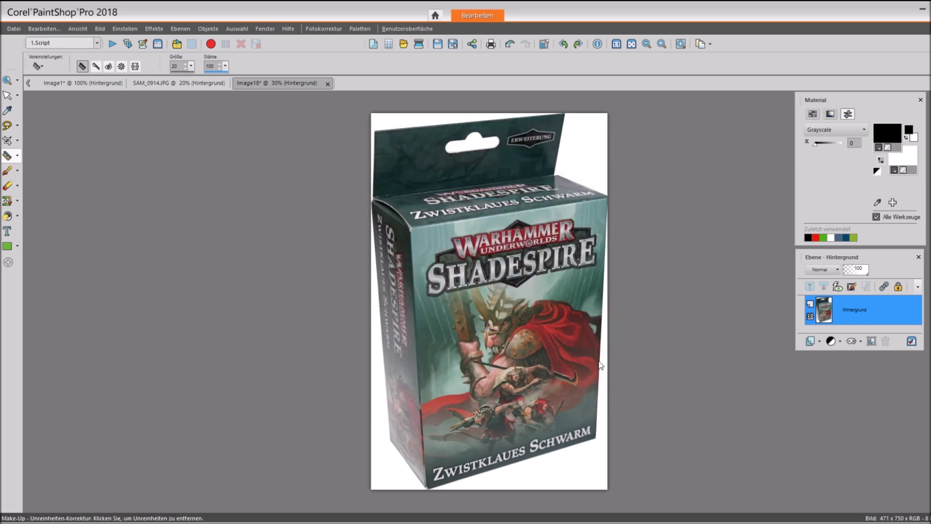
# - Copy the resized box image and close its document
pyautogui.click(51, 28)
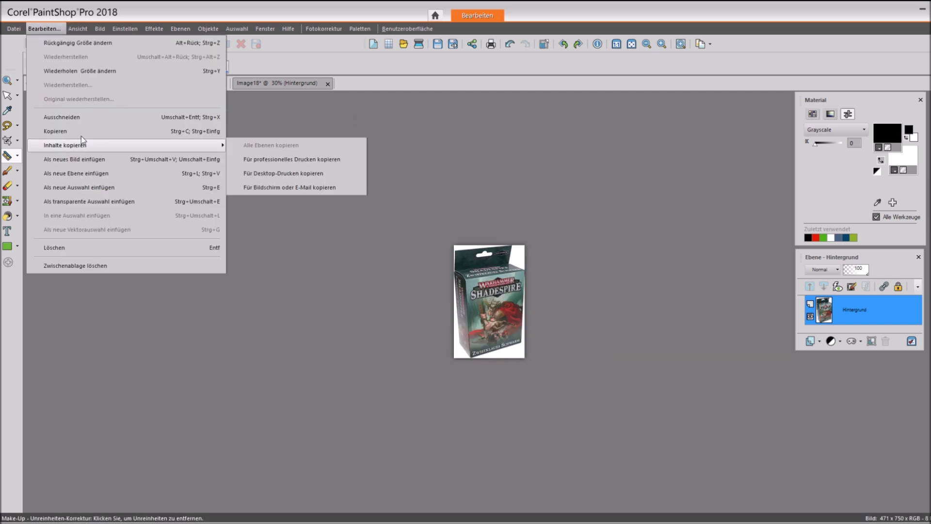
pyautogui.click(78, 130)
pyautogui.click(327, 84)
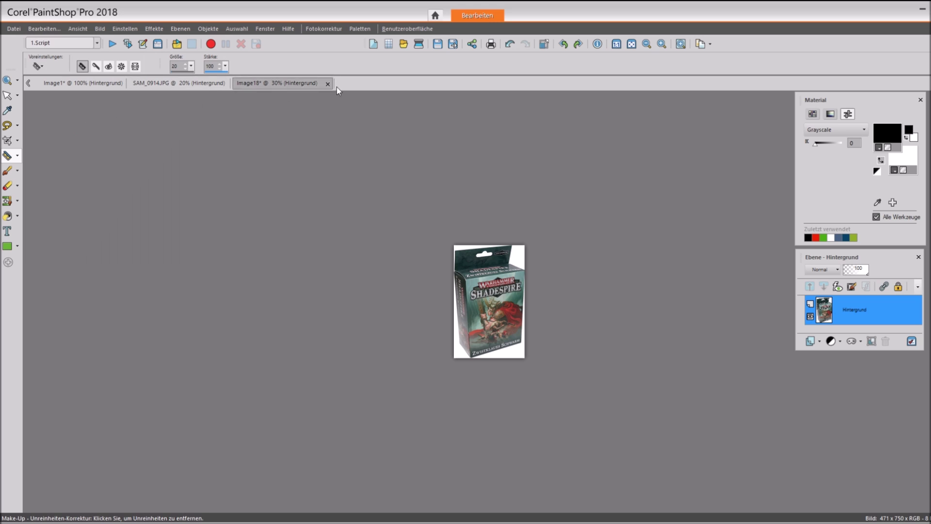
pyautogui.click(480, 287)
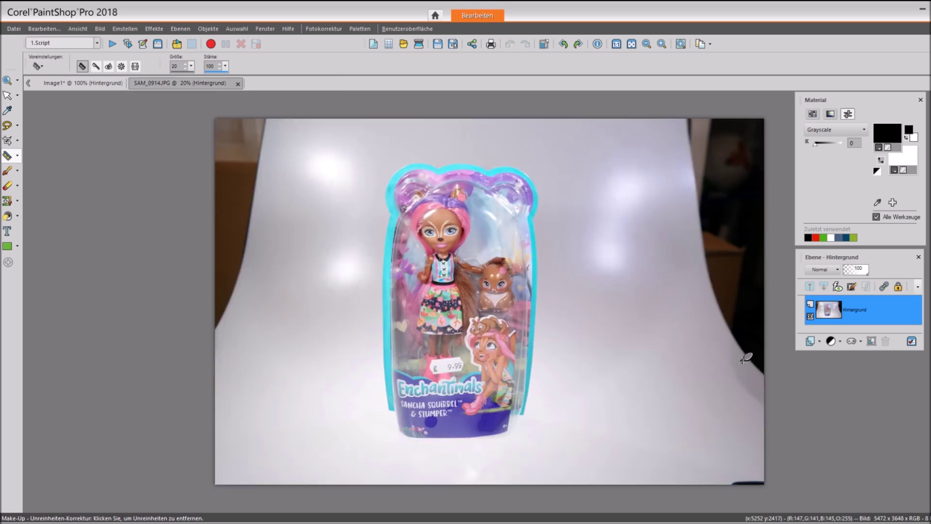
# - Paste the copied box as a new layer into the blank white Image1 document
pyautogui.click(67, 87)
pyautogui.click(78, 28)
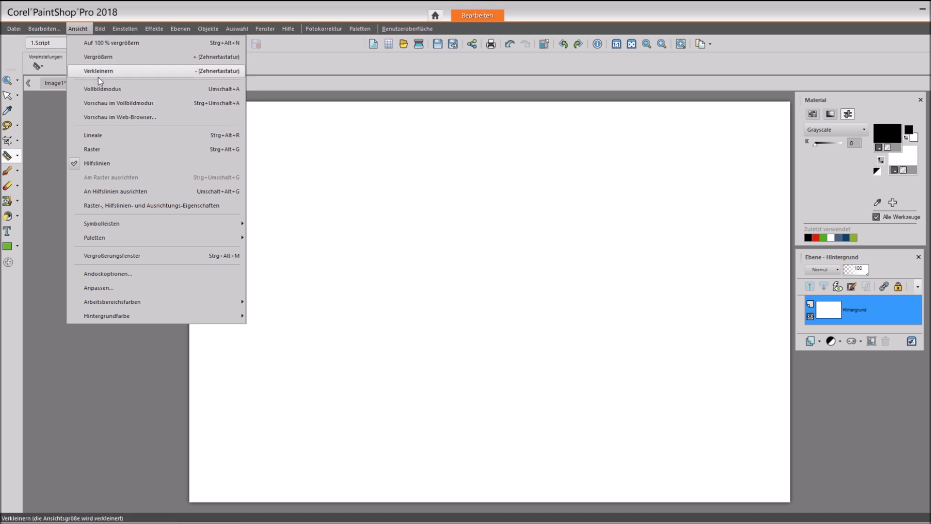
pyautogui.moveTo(44, 29)
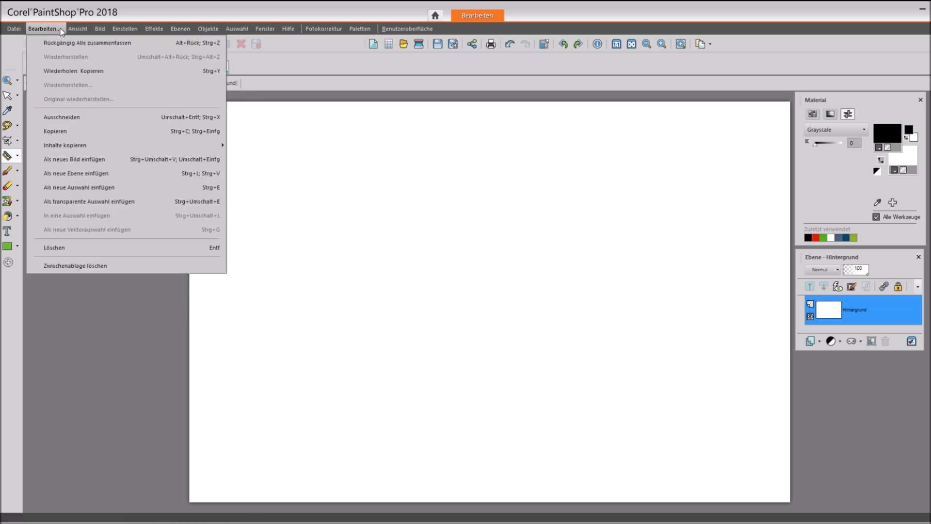
pyautogui.click(130, 178)
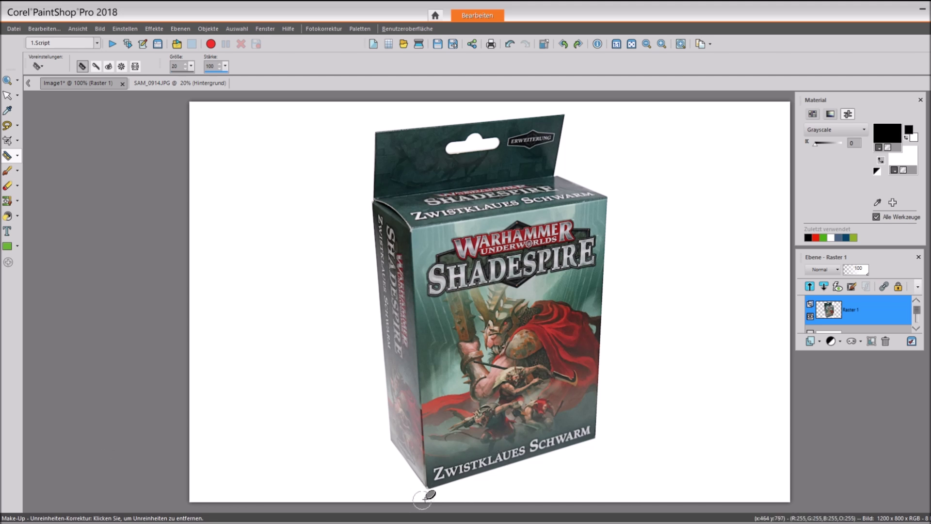
# - Widen the base of the pasted box with the Pick tool by skewing its lower-left and lower-right corners outward
pyautogui.scroll(1, 422, 497)
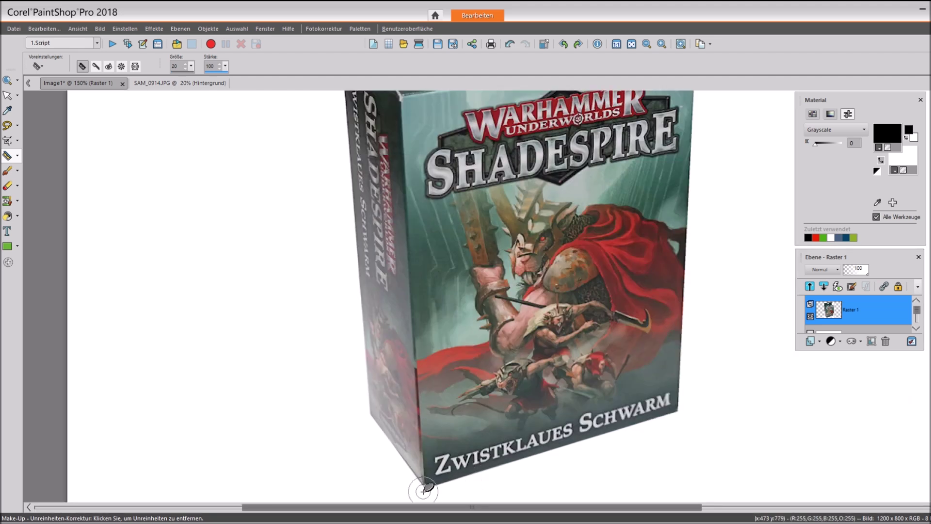
pyautogui.scroll(-1, 423, 490)
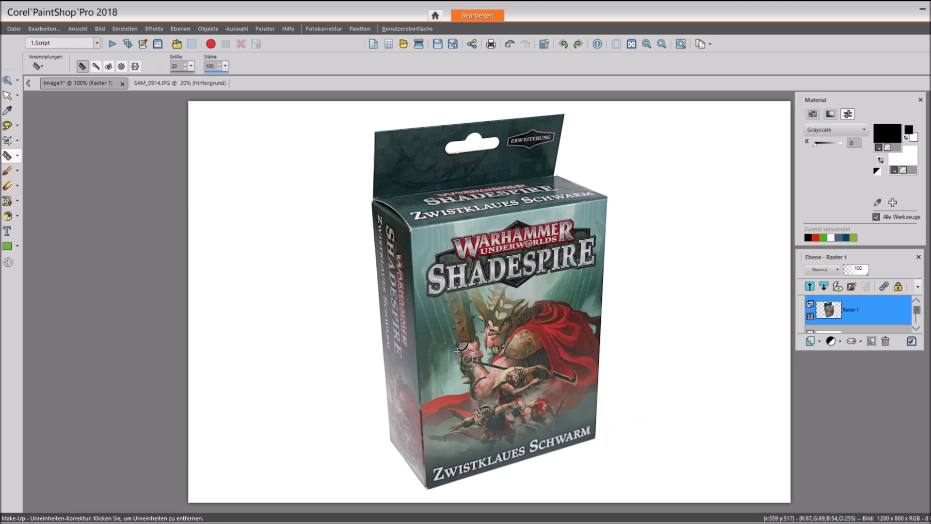
pyautogui.click(8, 97)
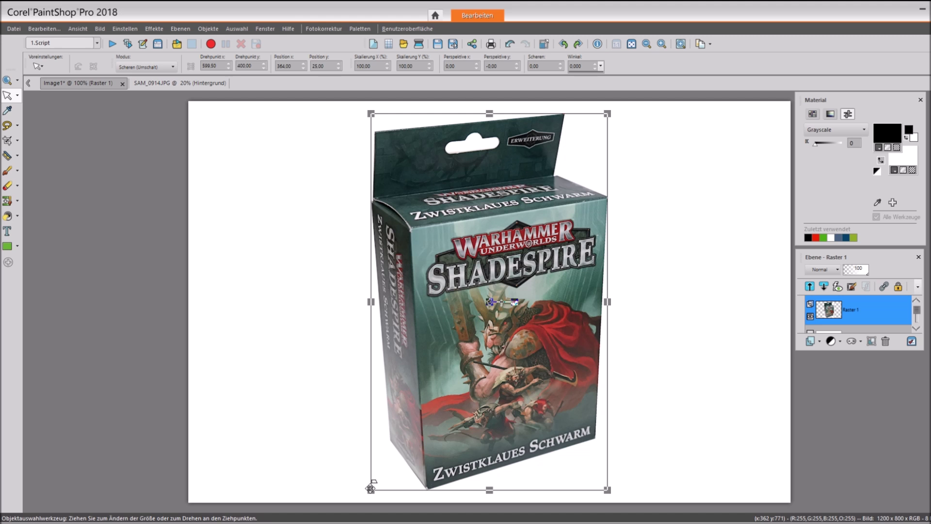
pyautogui.moveTo(371, 488); pyautogui.dragTo(346, 489)
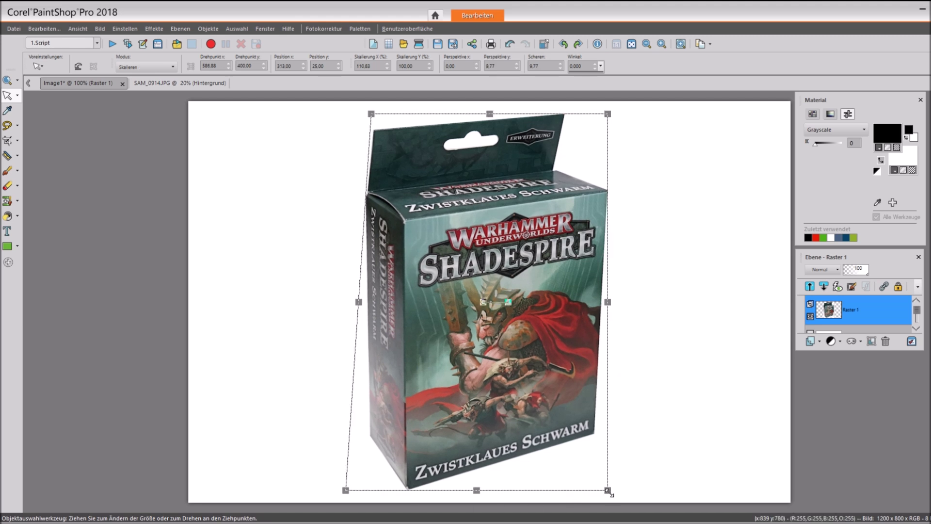
pyautogui.moveTo(618, 490); pyautogui.dragTo(625, 489)
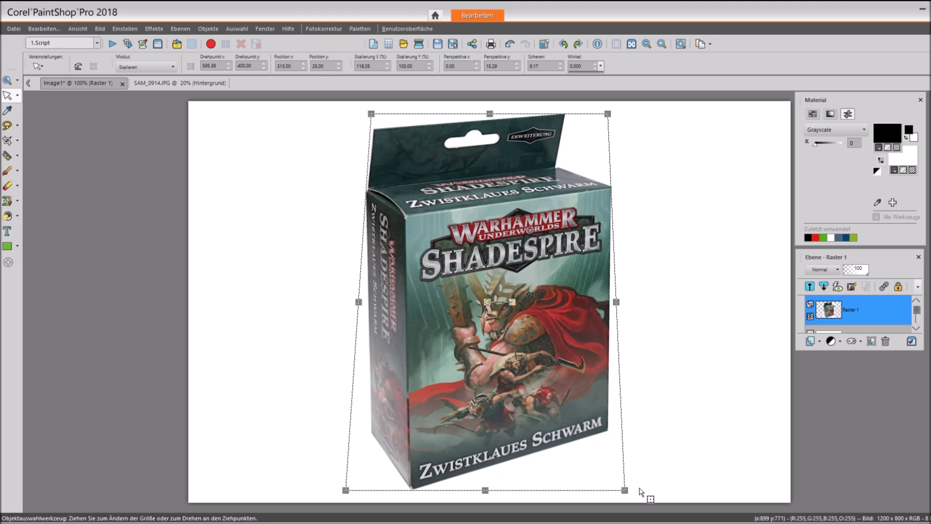
# - Show the grid and fine-tune both lower corners of the box slightly outward so its vertical edges look straight
pyautogui.hotkey('ctrl', 'alt', 'g')
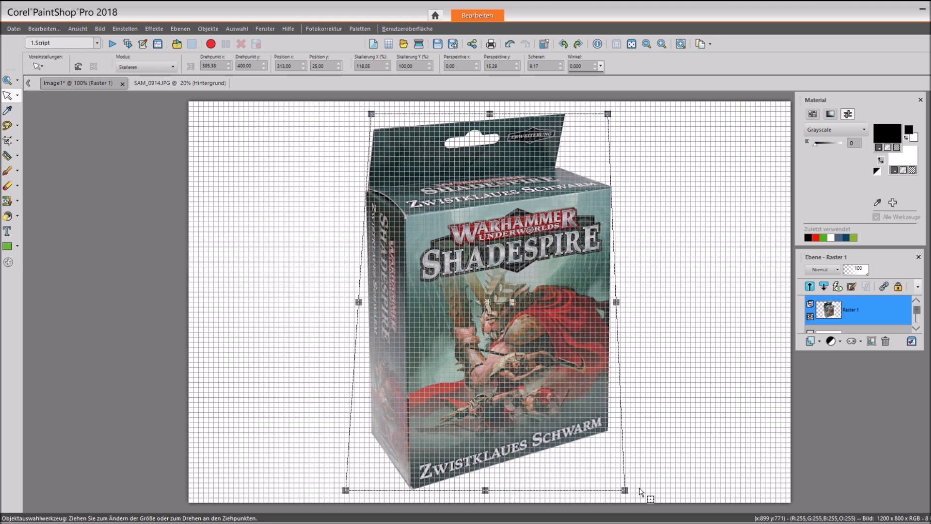
pyautogui.moveTo(346, 490); pyautogui.dragTo(344, 492)
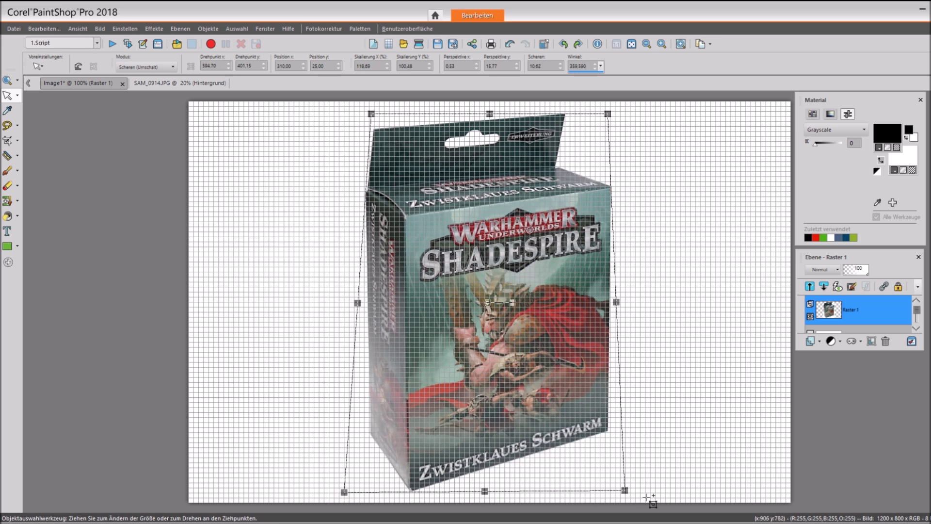
pyautogui.moveTo(625, 491); pyautogui.dragTo(627, 491)
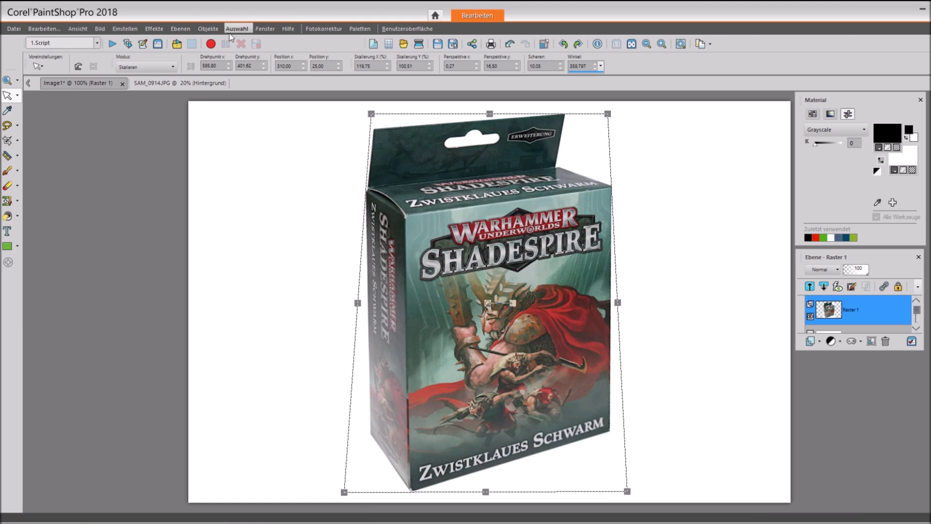
# - Merge all layers of Image1 into a single background layer
pyautogui.click(184, 31)
pyautogui.moveTo(273, 225)
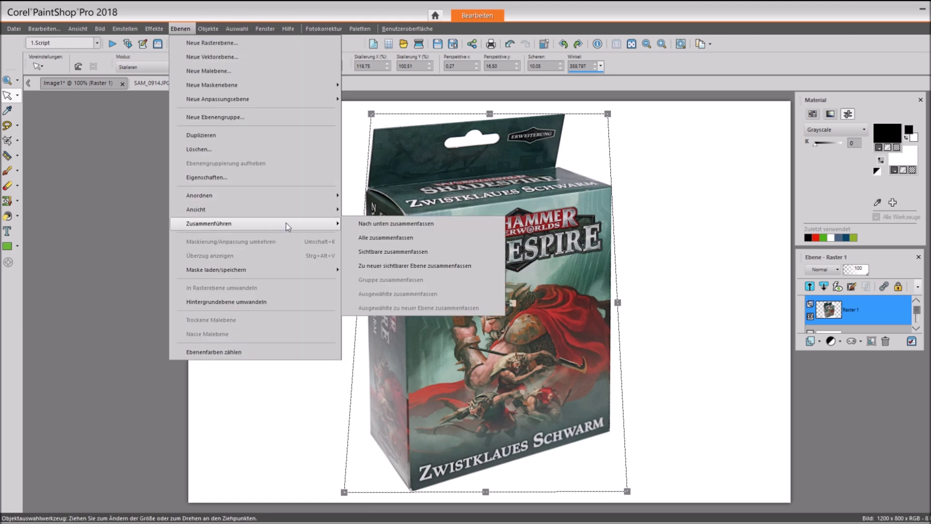
pyautogui.click(389, 238)
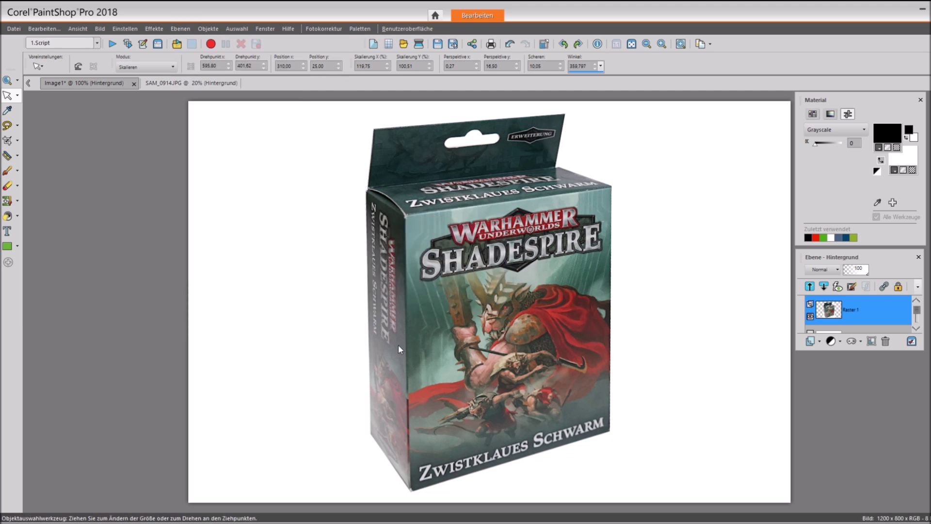
# - Cover the light spot on the box's lowest front corner with the Clone Brush at size 5, sampling the adjacent edge and dark face
pyautogui.scroll(2, 412, 486)
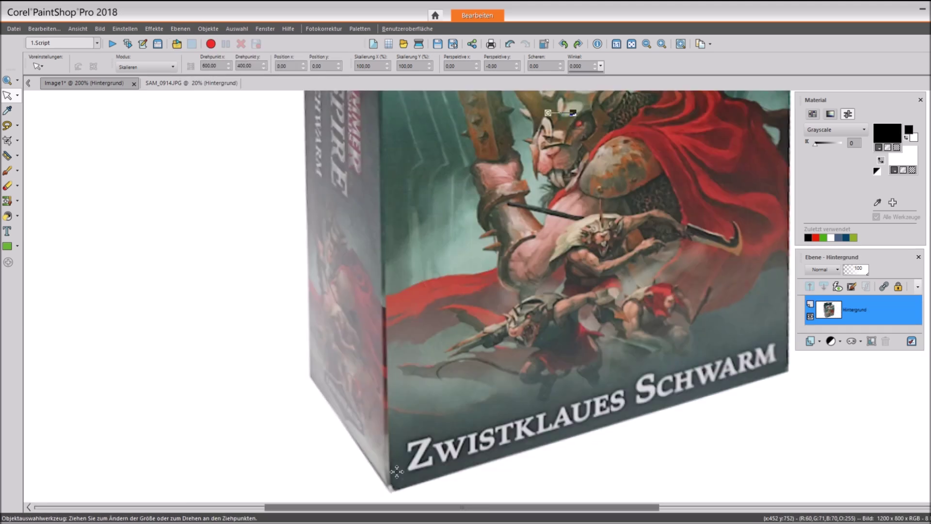
pyautogui.scroll(2, 396, 493)
pyautogui.scroll(2, 396, 493)
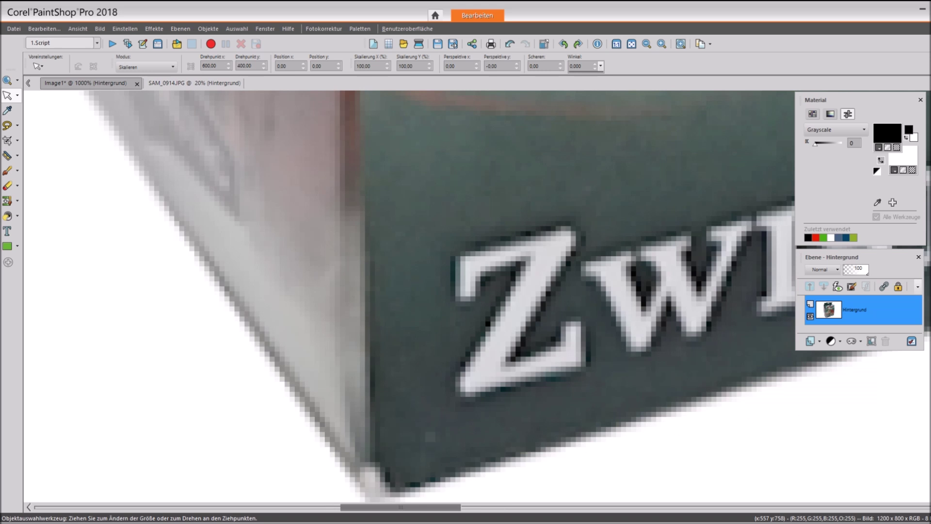
pyautogui.scroll(-5, 475, 295)
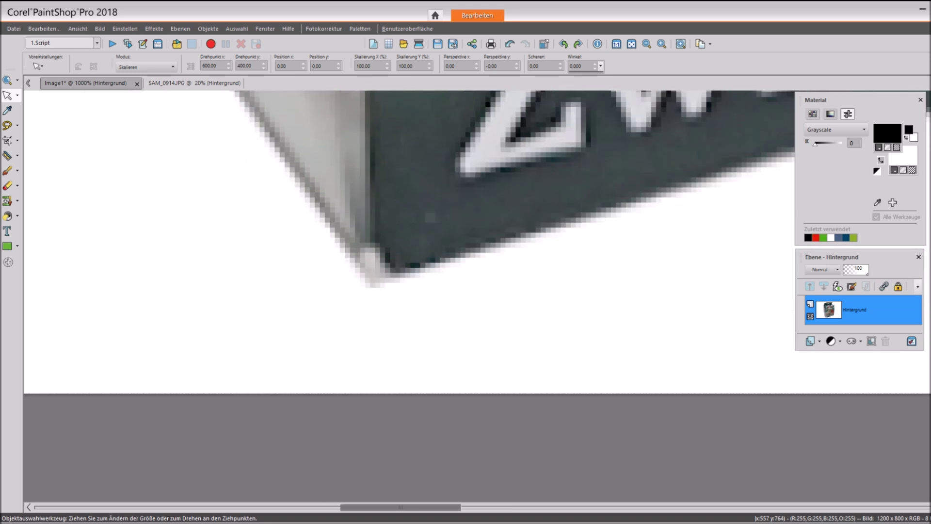
pyautogui.click(7, 156)
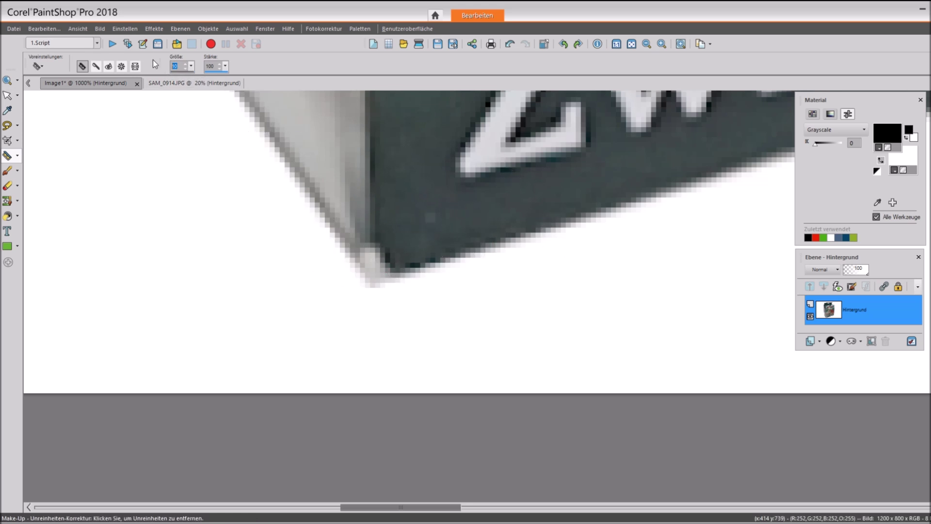
pyautogui.write('5')
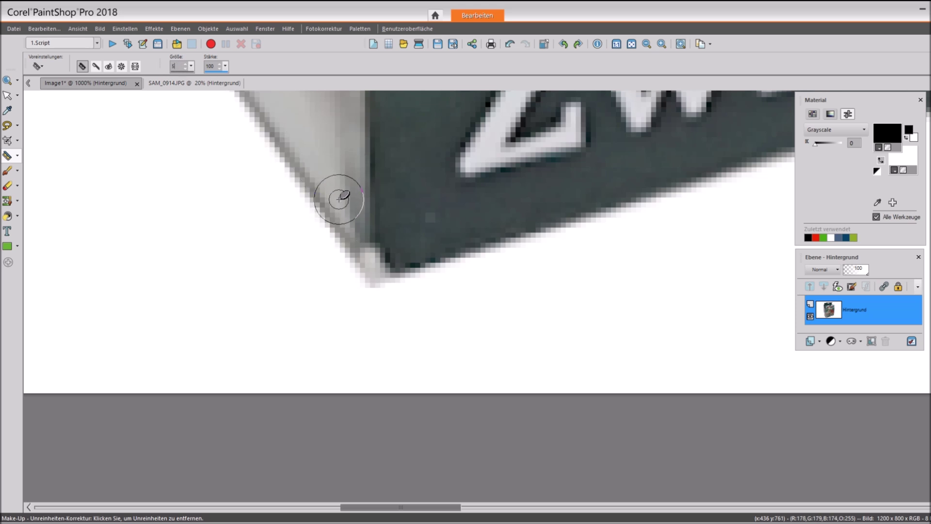
pyautogui.click(7, 200)
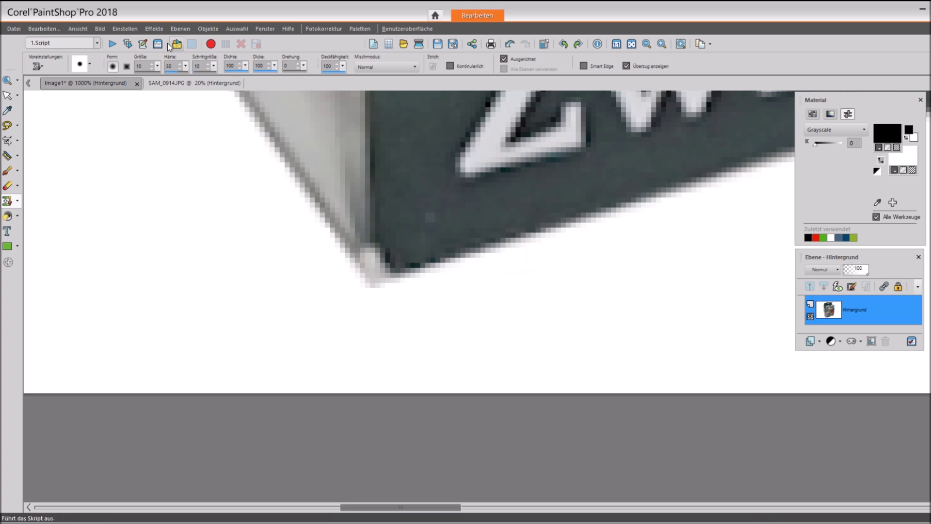
pyautogui.doubleClick(141, 63)
pyautogui.write('5')
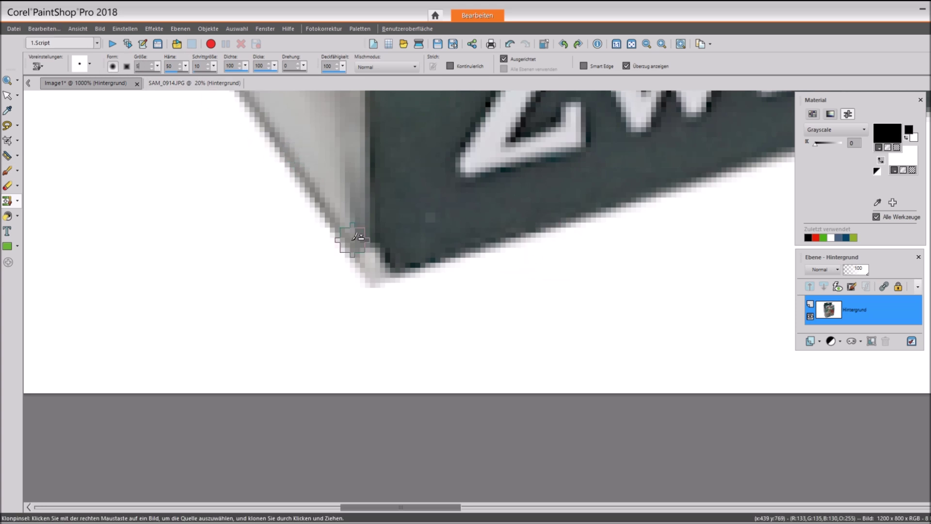
pyautogui.rightClick(347, 229)
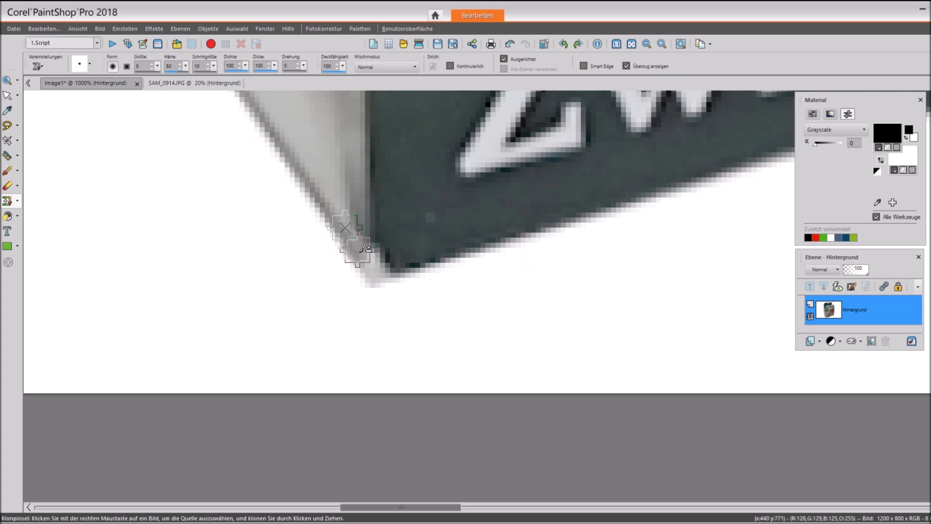
pyautogui.moveTo(369, 251)
pyautogui.mouseDown()
pyautogui.moveTo(385, 265)
pyautogui.moveTo(368, 267)
pyautogui.moveTo(359, 252)
pyautogui.moveTo(367, 248)
pyautogui.moveTo(376, 276)
pyautogui.moveTo(368, 250)
pyautogui.moveTo(370, 258)
pyautogui.moveTo(428, 249)
pyautogui.moveTo(416, 243)
pyautogui.moveTo(407, 264)
pyautogui.moveTo(381, 270)
pyautogui.moveTo(393, 252)
pyautogui.mouseUp()
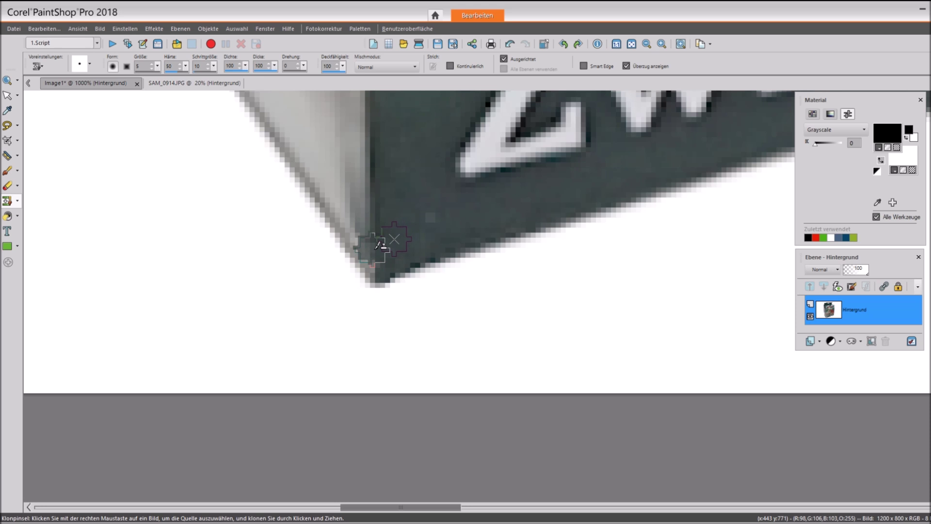
pyautogui.moveTo(383, 254)
pyautogui.mouseDown()
pyautogui.moveTo(381, 241)
pyautogui.moveTo(373, 260)
pyautogui.moveTo(342, 239)
pyautogui.moveTo(322, 177)
pyautogui.mouseUp()
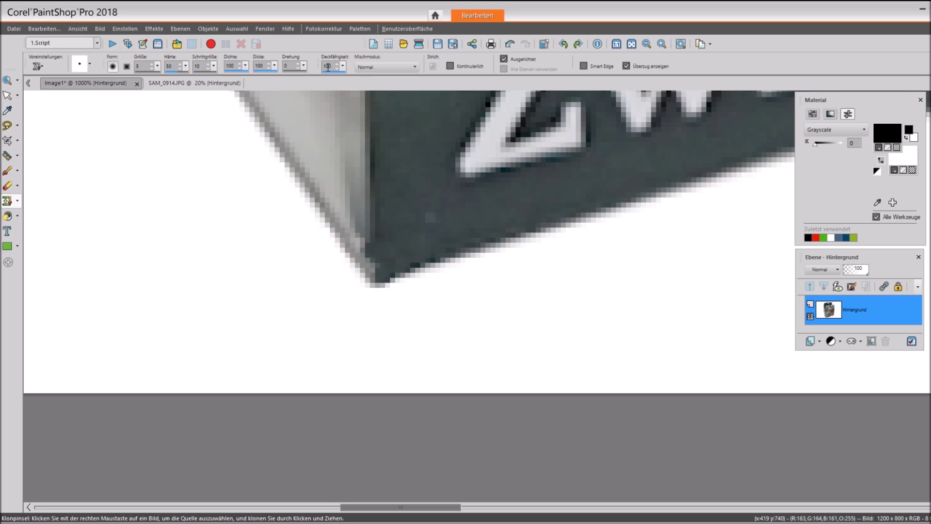
# - Blend the retouched lowest corner and its vertical edge with the Clone Brush at 40 opacity
pyautogui.write('40')
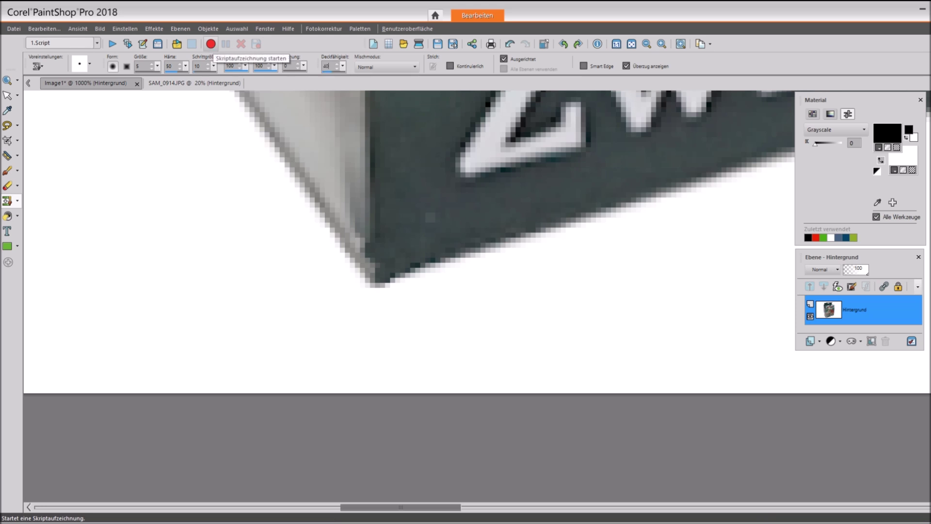
pyautogui.moveTo(353, 232)
pyautogui.mouseDown()
pyautogui.moveTo(353, 216)
pyautogui.moveTo(371, 253)
pyautogui.moveTo(365, 266)
pyautogui.moveTo(376, 243)
pyautogui.moveTo(368, 239)
pyautogui.moveTo(363, 257)
pyautogui.moveTo(345, 185)
pyautogui.moveTo(362, 232)
pyautogui.moveTo(355, 258)
pyautogui.moveTo(367, 248)
pyautogui.moveTo(364, 263)
pyautogui.moveTo(373, 253)
pyautogui.moveTo(388, 265)
pyautogui.moveTo(403, 257)
pyautogui.moveTo(380, 264)
pyautogui.moveTo(385, 269)
pyautogui.mouseUp()
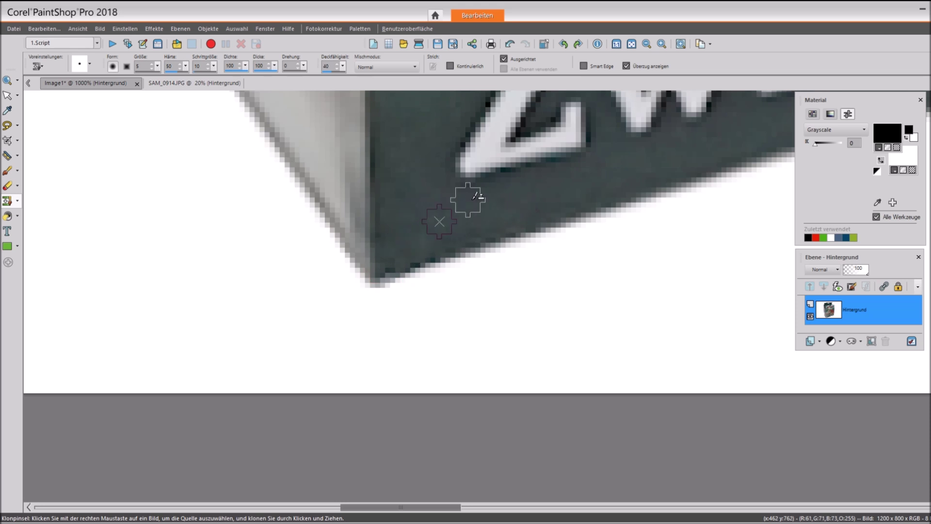
pyautogui.scroll(-1, 214, 156)
# - Examine the retouched lowest corner close up and compare it with the whole box
pyautogui.click(15, 127)
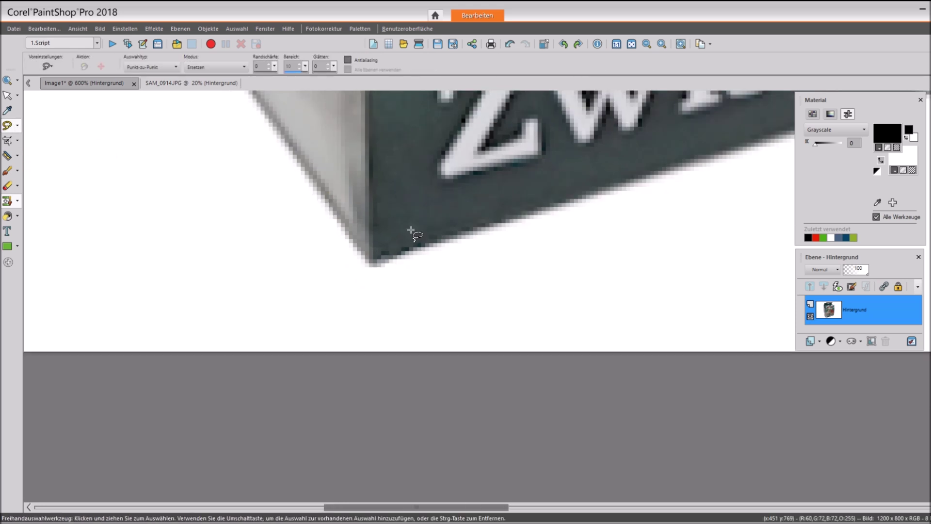
pyautogui.scroll(-3, 418, 261)
pyautogui.scroll(-4, 461, 272)
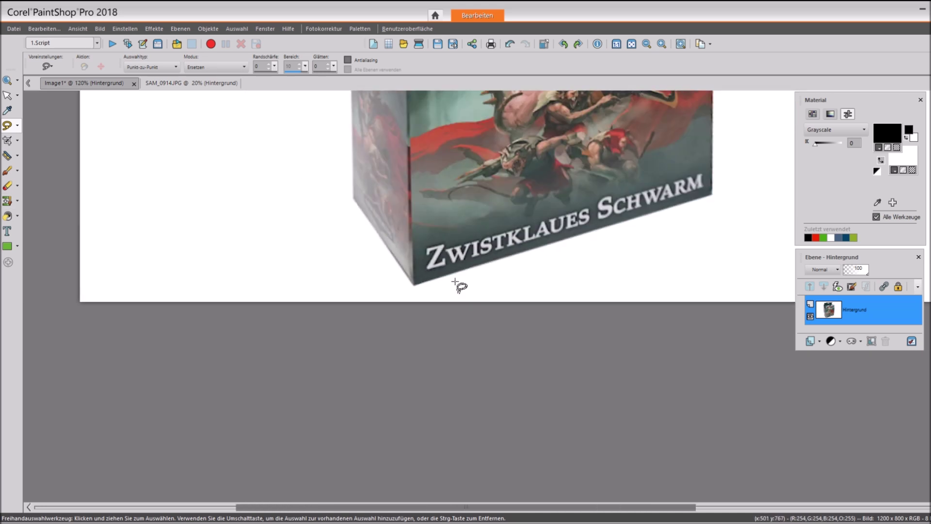
pyautogui.scroll(-2, 505, 302)
pyautogui.scroll(2, 505, 301)
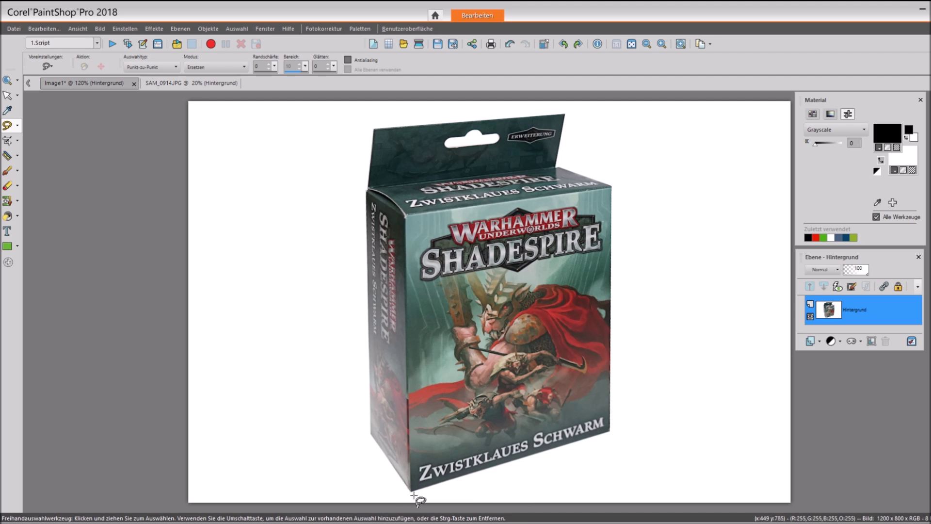
pyautogui.scroll(3, 415, 495)
pyautogui.scroll(4, 416, 498)
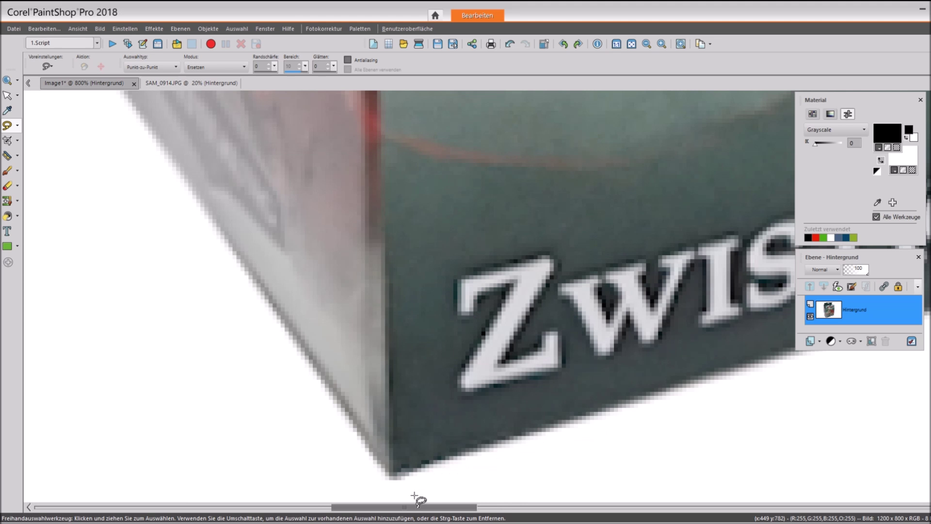
pyautogui.scroll(-2, 505, 488)
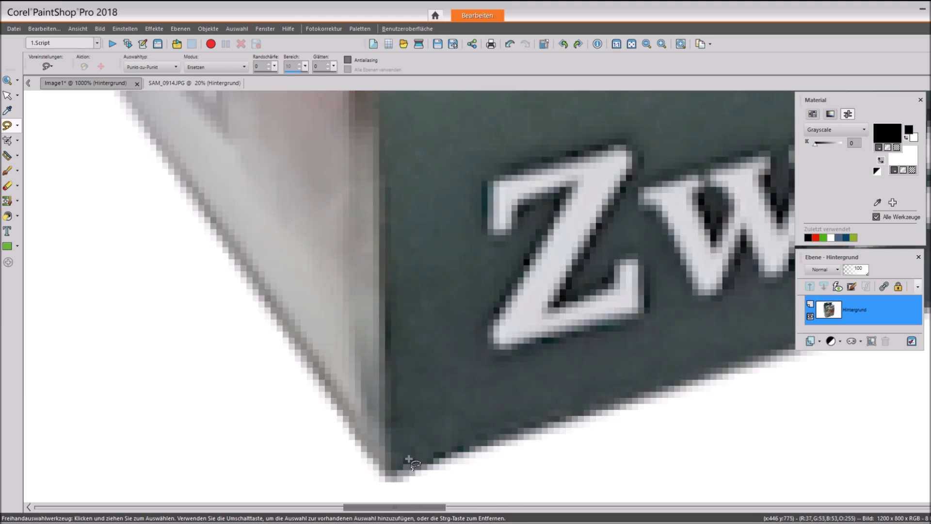
pyautogui.scroll(-2, 415, 482)
pyautogui.scroll(-4, 417, 484)
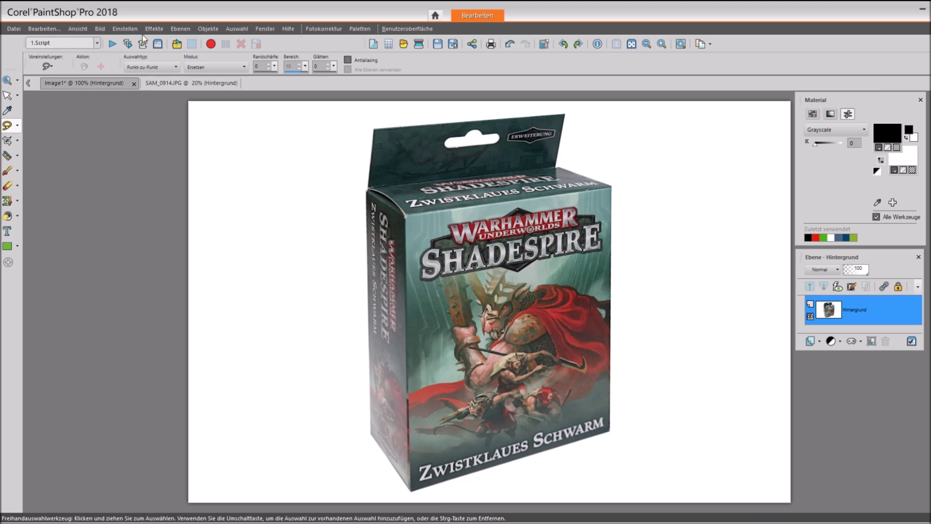
pyautogui.click(125, 29)
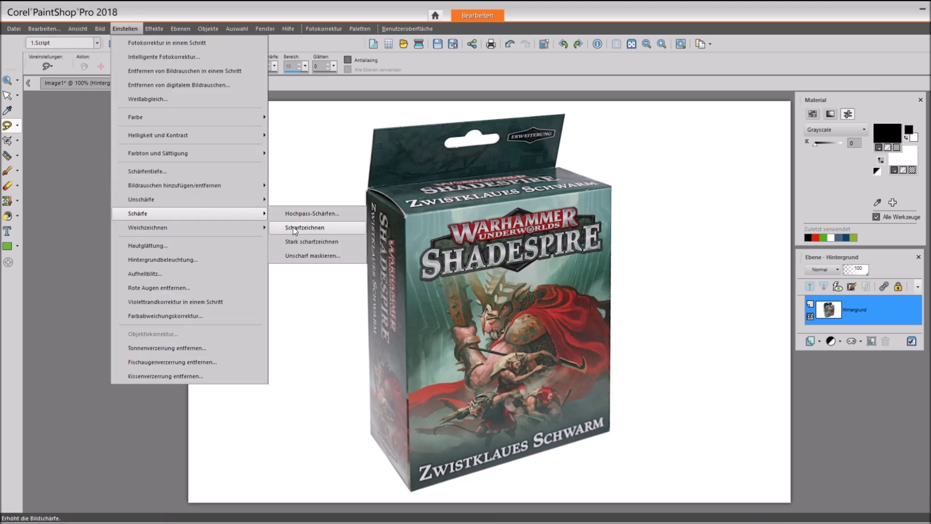
pyautogui.click(488, 209)
pyautogui.click(154, 29)
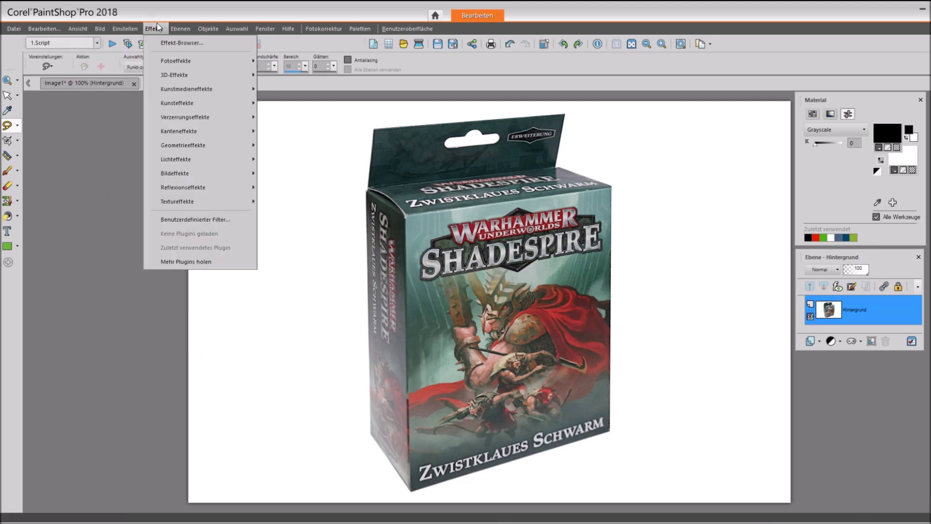
pyautogui.moveTo(196, 61)
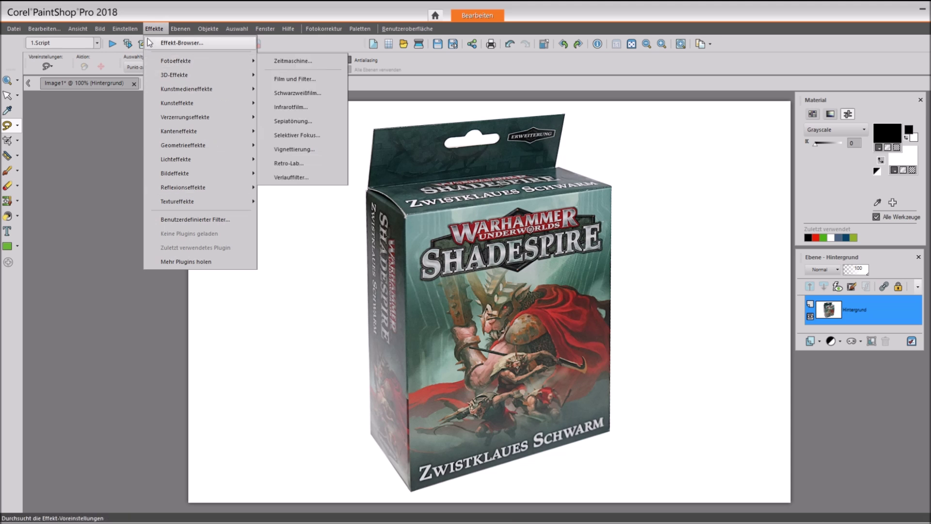
# - Adjust the image's brightness and contrast with brightness 0 and contrast 5 in linear mode
pyautogui.moveTo(124, 29)
pyautogui.moveTo(192, 134)
pyautogui.click(315, 135)
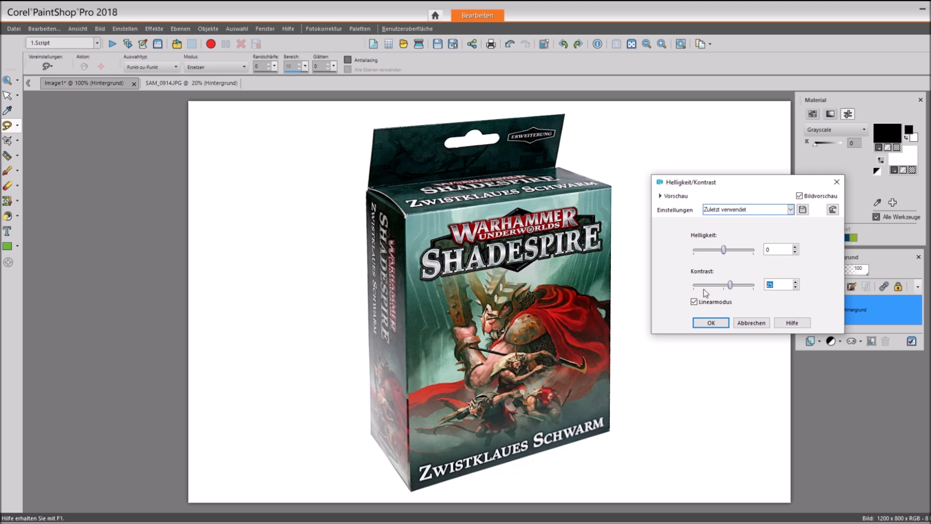
pyautogui.write('0')
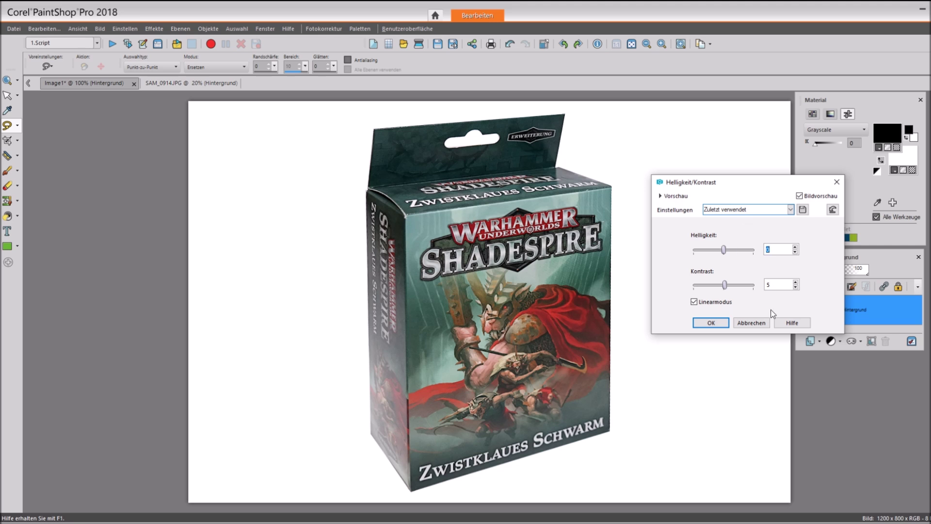
pyautogui.write('5')
pyautogui.click(711, 323)
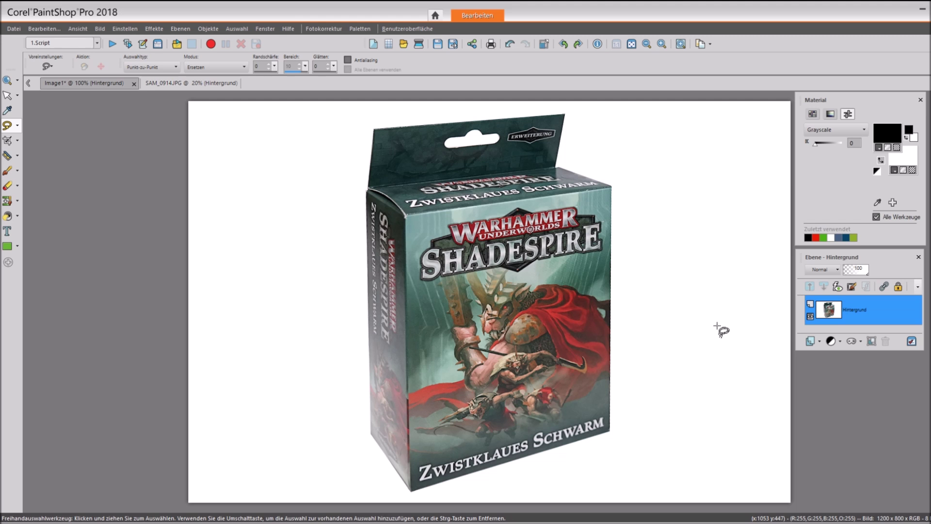
# - Select the whole canvas of Image1 and clear its contents to white
pyautogui.hotkey('ctrl', 'a')
pyautogui.press('Delete')
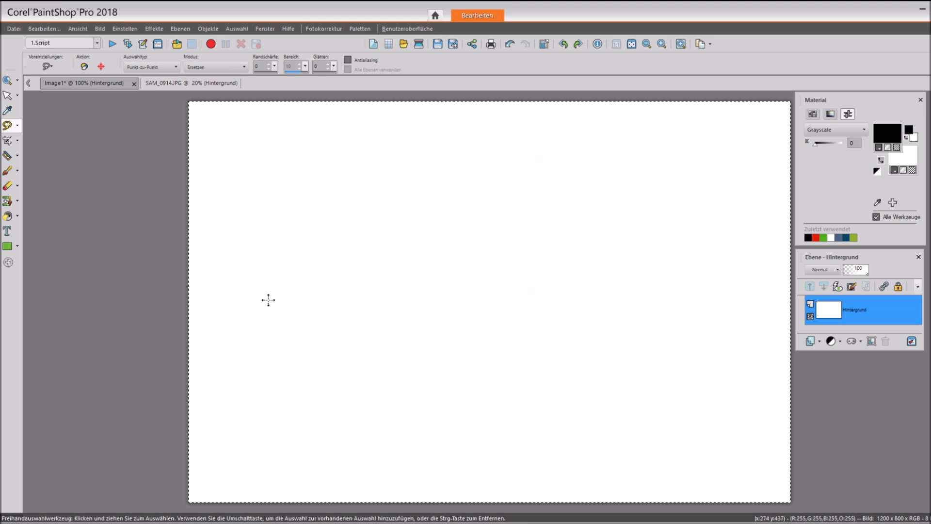
# - In SAM_0914.JPG, start a point-to-point freehand selection at the Enchantimals packaging's lower-right card corner and trace down to its base
pyautogui.click(193, 82)
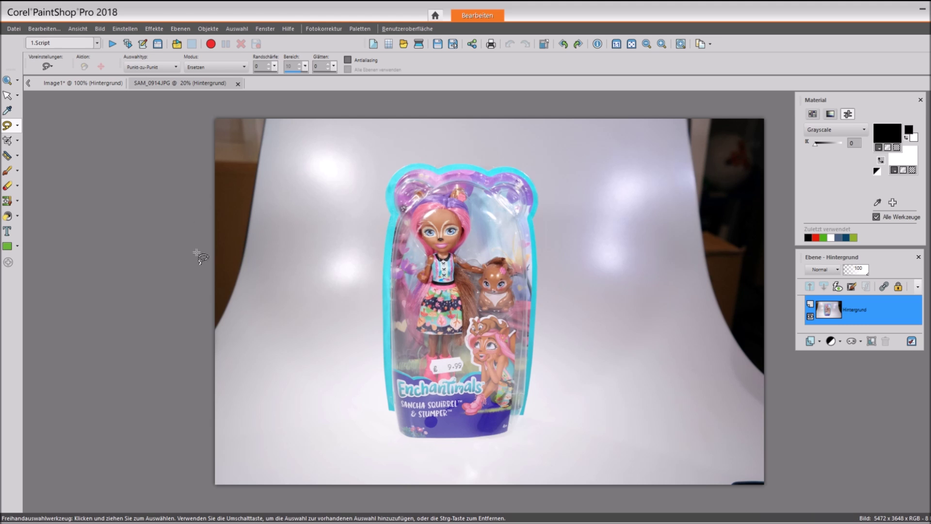
pyautogui.scroll(5, 533, 439)
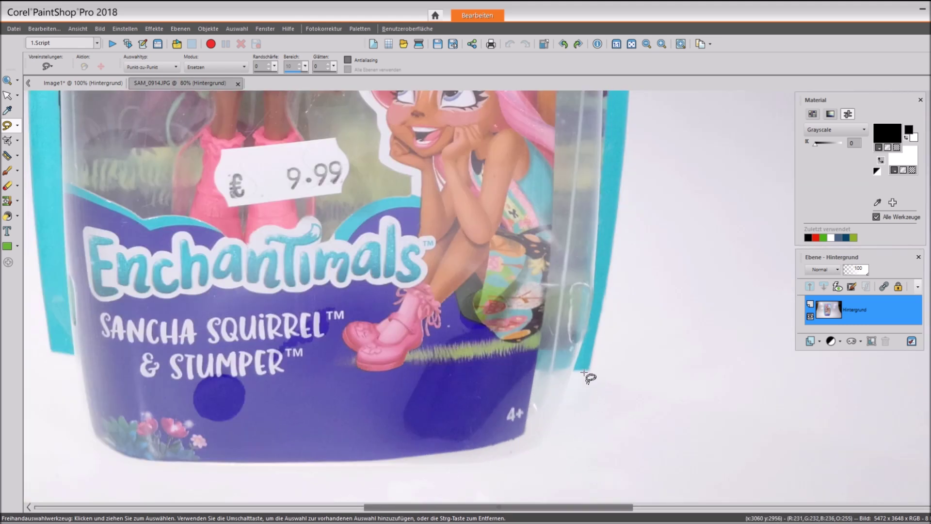
pyautogui.click(589, 371)
pyautogui.click(573, 371)
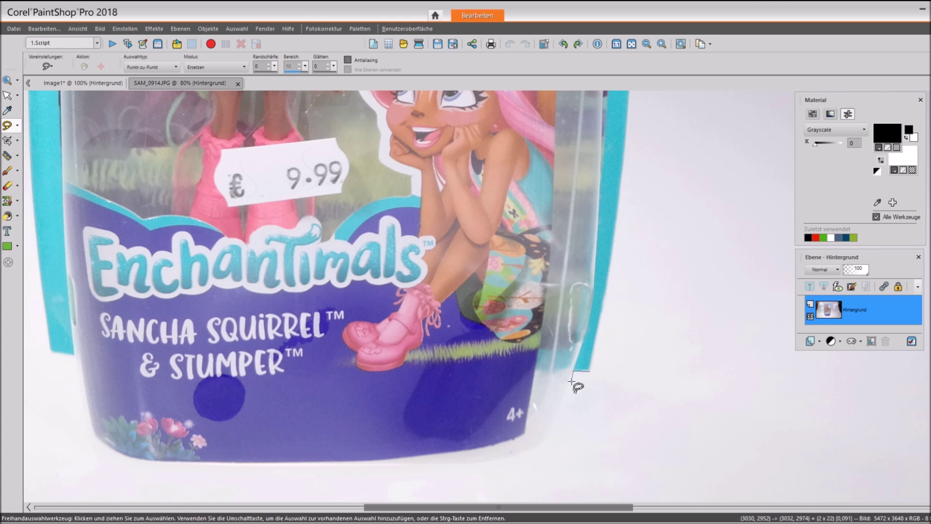
pyautogui.click(552, 423)
pyautogui.click(543, 442)
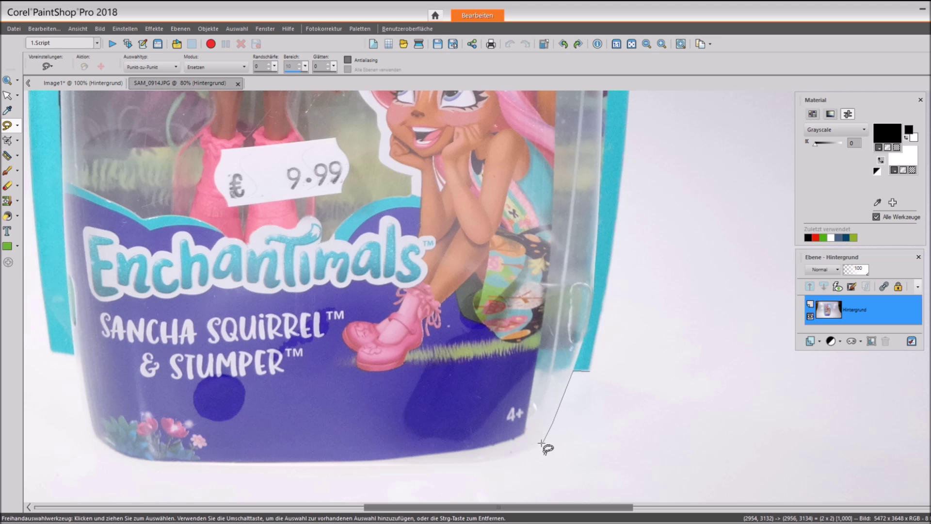
# - Continue the selection outline along the packaging's bottom edge and up around the lower-left corner of the turquoise card
pyautogui.click(502, 458)
pyautogui.click(468, 463)
pyautogui.click(349, 464)
pyautogui.click(151, 464)
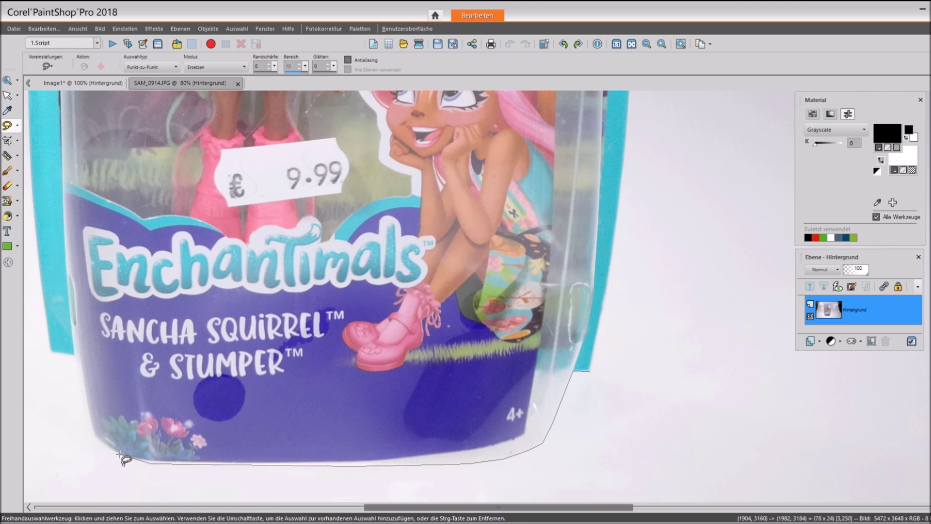
pyautogui.click(91, 432)
pyautogui.click(84, 402)
pyautogui.click(75, 355)
pyautogui.click(51, 351)
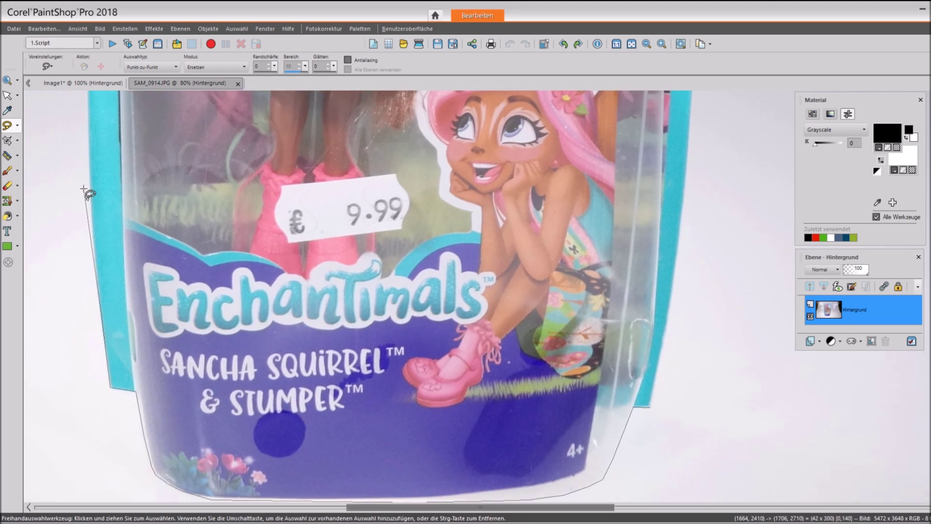
# - Trace the selection up the packaging's left turquoise edge to the notch below the left ear shape
pyautogui.click(95, 232)
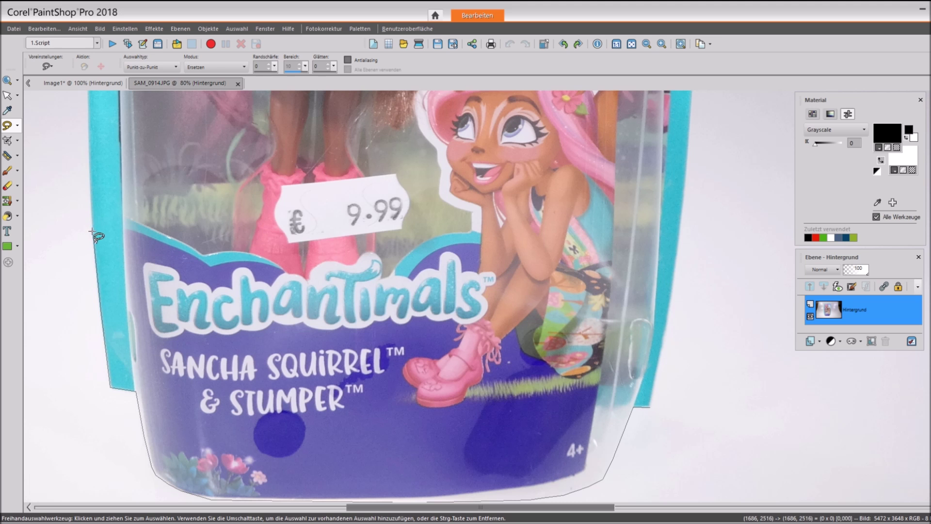
pyautogui.click(97, 132)
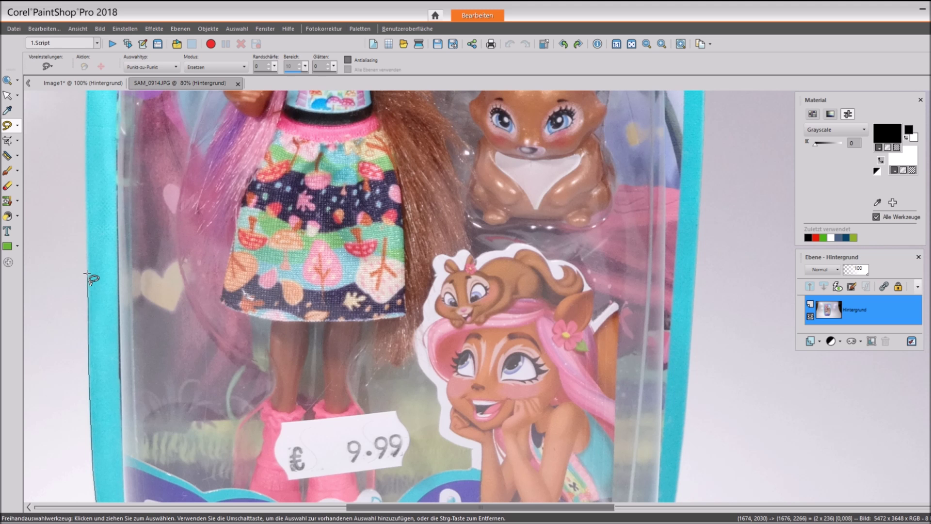
pyautogui.click(86, 274)
pyautogui.click(85, 163)
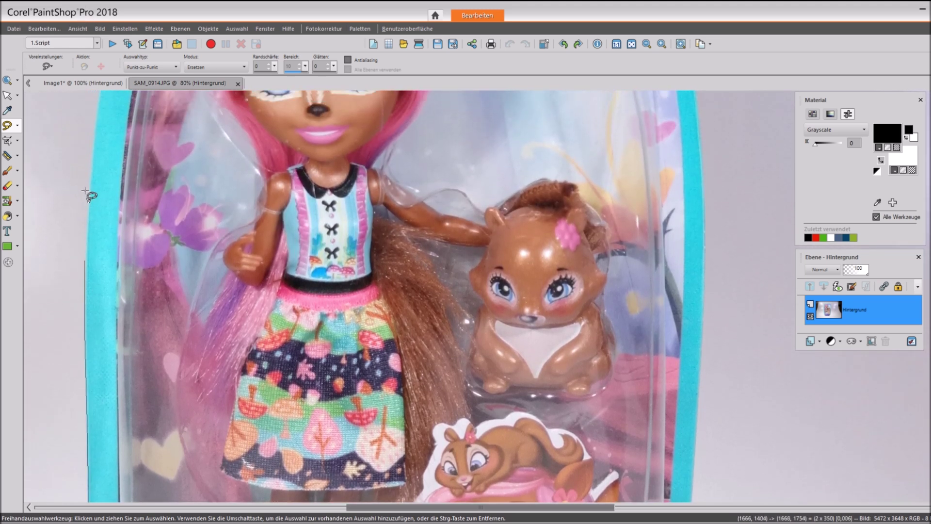
pyautogui.click(88, 187)
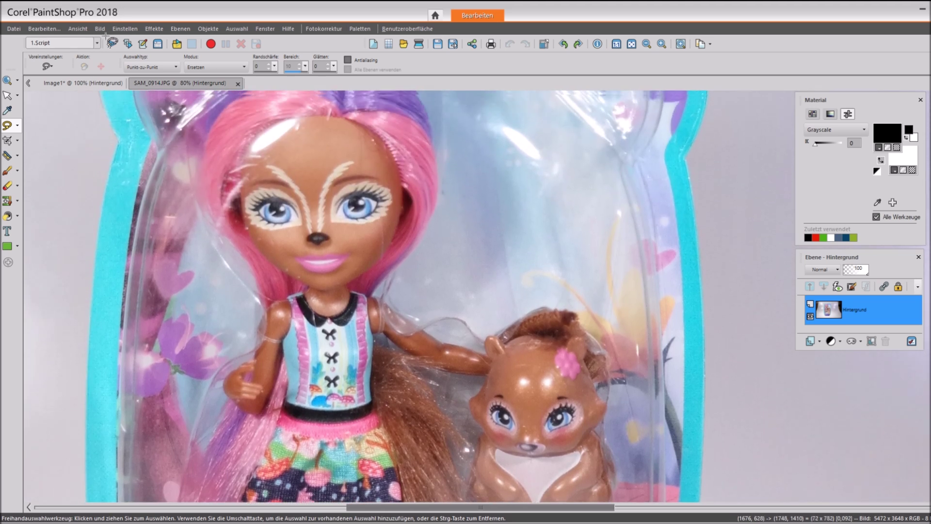
pyautogui.click(95, 257)
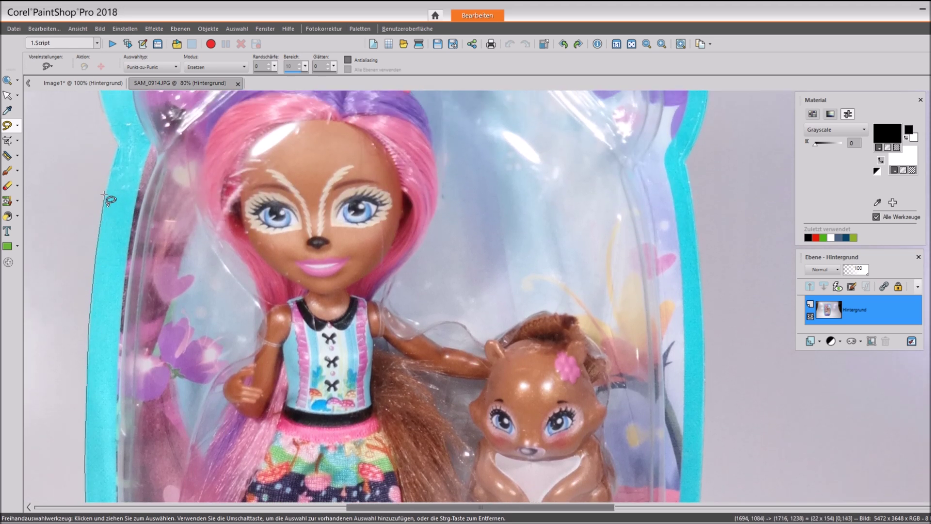
pyautogui.click(103, 195)
pyautogui.click(118, 146)
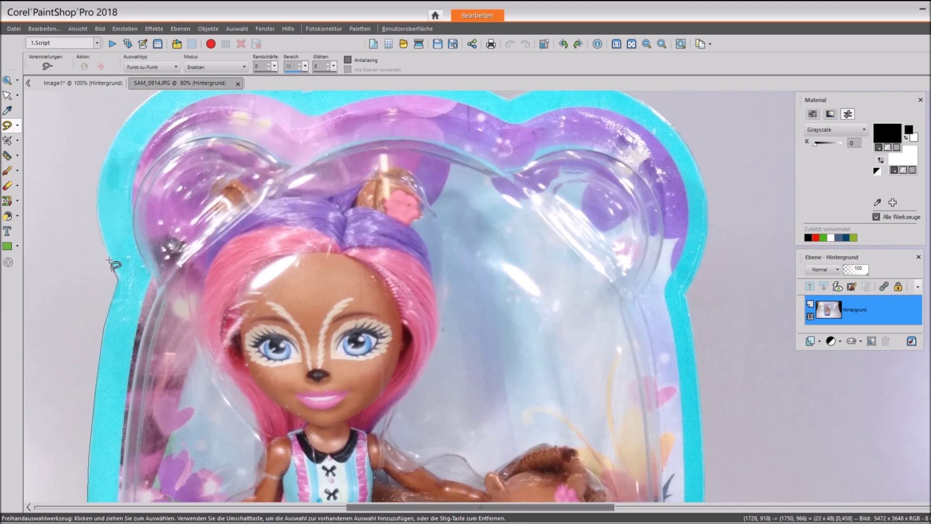
# - Trace the selection around the outer curve of the packaging's left ear shape
pyautogui.click(110, 255)
pyautogui.click(118, 273)
pyautogui.click(103, 246)
pyautogui.click(96, 215)
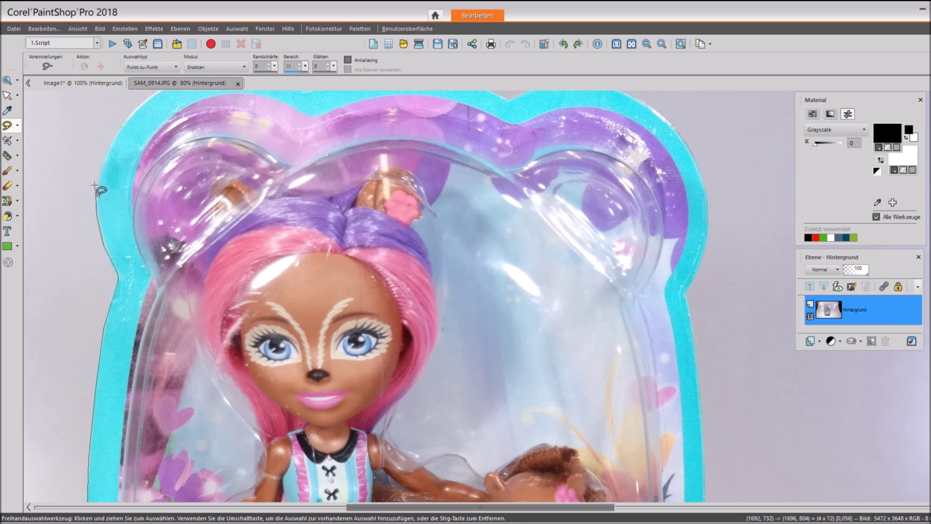
pyautogui.click(96, 183)
pyautogui.click(105, 151)
pyautogui.click(129, 116)
pyautogui.scroll(3, 129, 117)
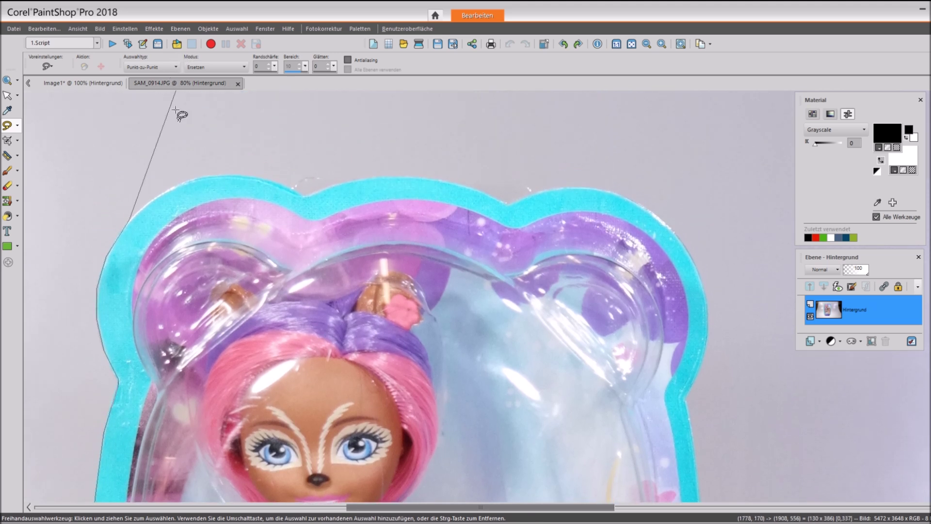
pyautogui.click(150, 203)
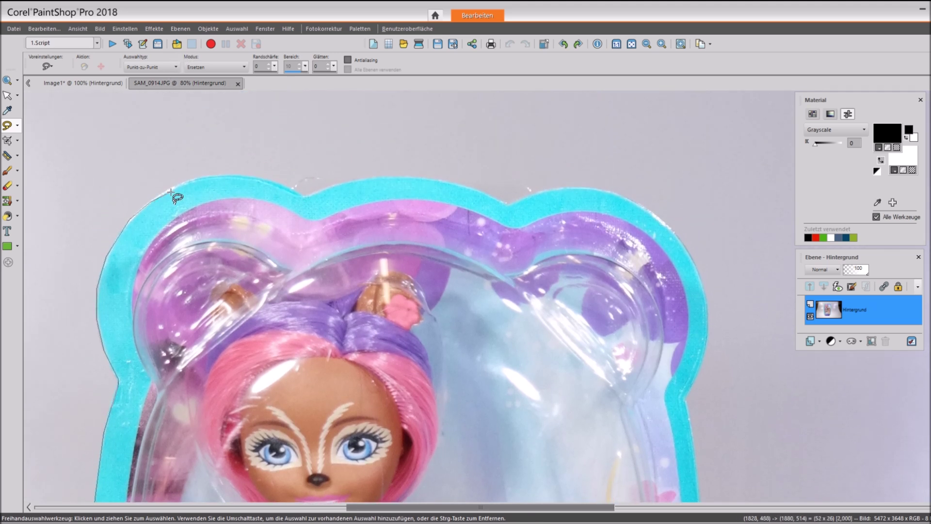
# - Extend the selection outline over the top of the left ear shape to the notch beside the middle arch
pyautogui.click(177, 186)
pyautogui.click(216, 176)
pyautogui.click(260, 179)
pyautogui.click(276, 183)
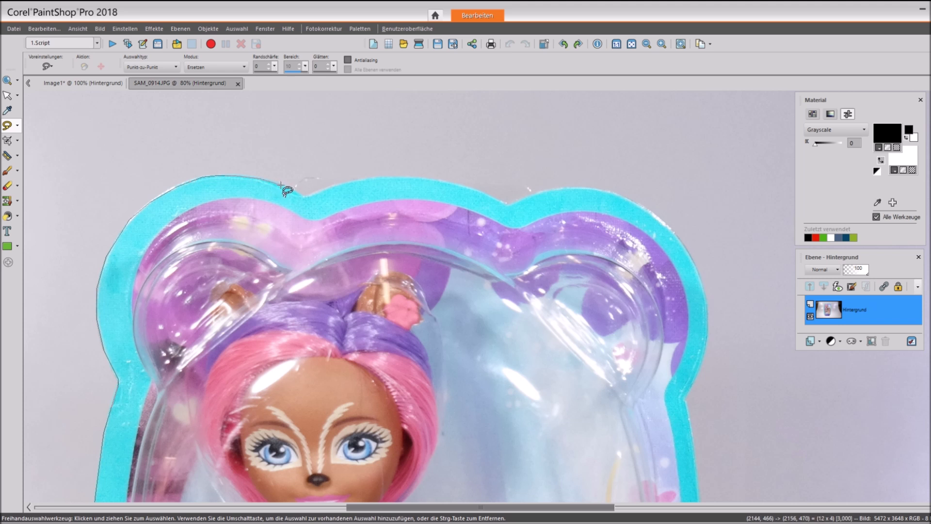
pyautogui.click(301, 193)
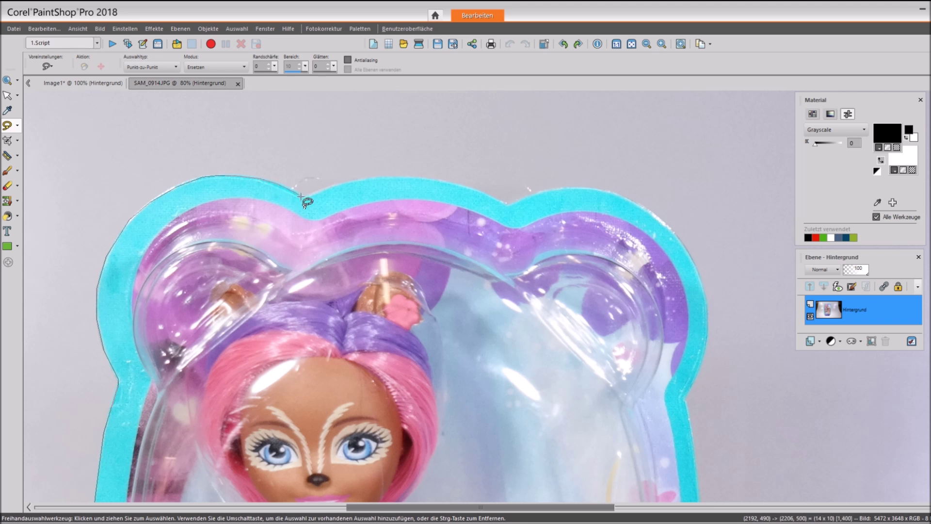
# - Trace the selection along the packaging's middle top arch to the notch before the right ear shape
pyautogui.click(316, 191)
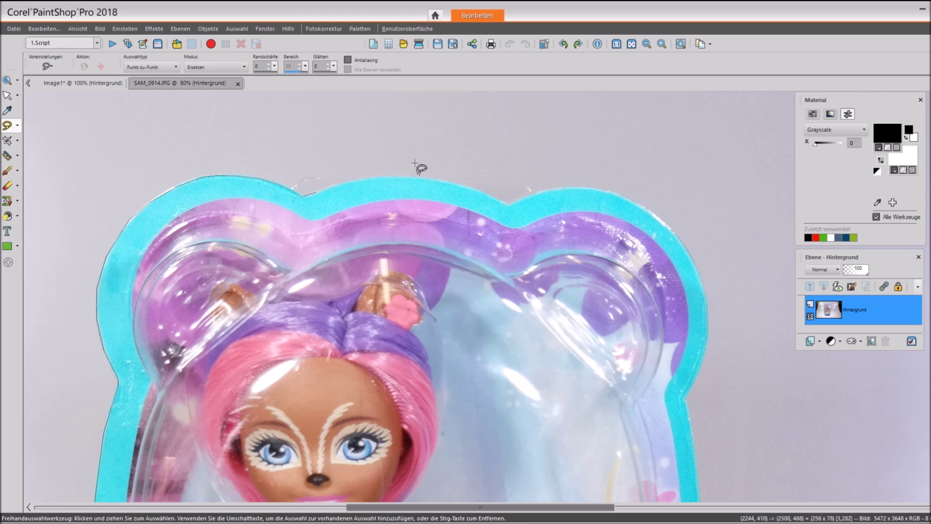
pyautogui.click(364, 180)
pyautogui.click(388, 177)
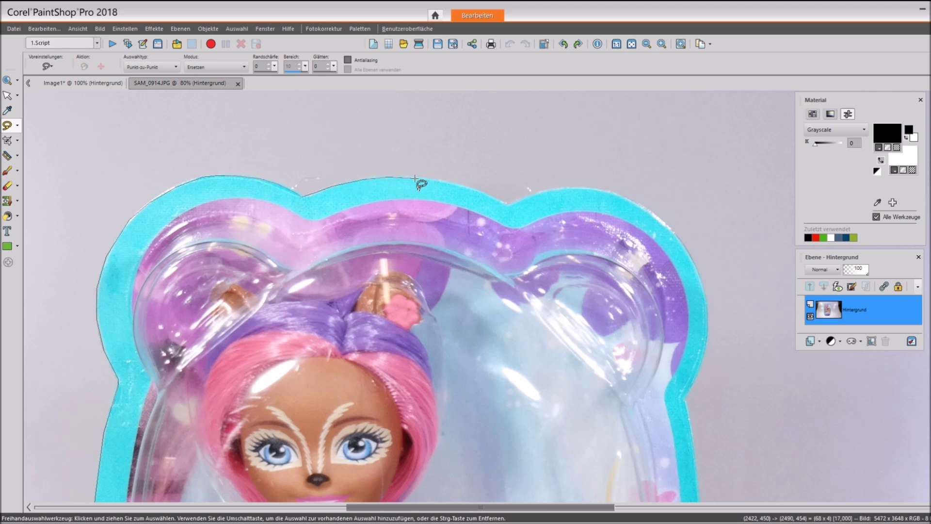
pyautogui.click(420, 178)
pyautogui.click(472, 190)
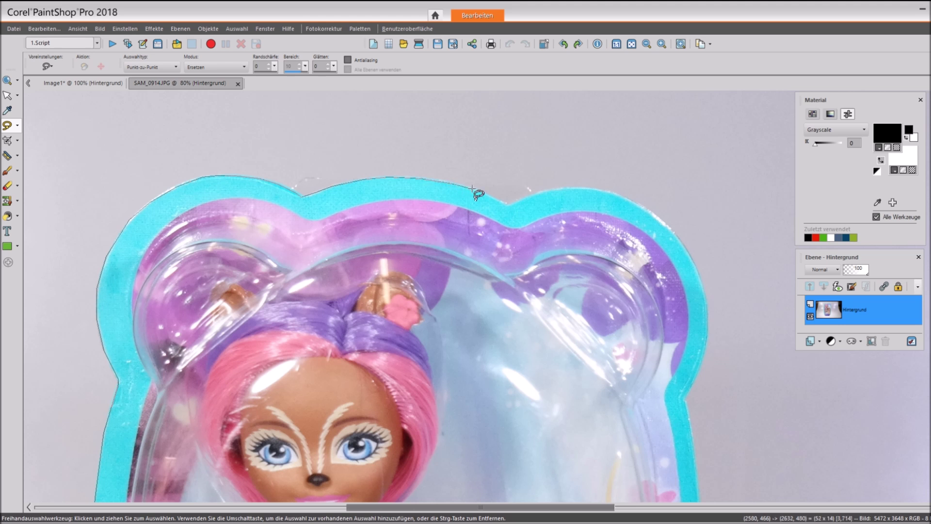
pyautogui.click(508, 204)
# - Trace the selection around the packaging's right ear shape down to just above the notch below it
pyautogui.click(535, 193)
pyautogui.click(566, 186)
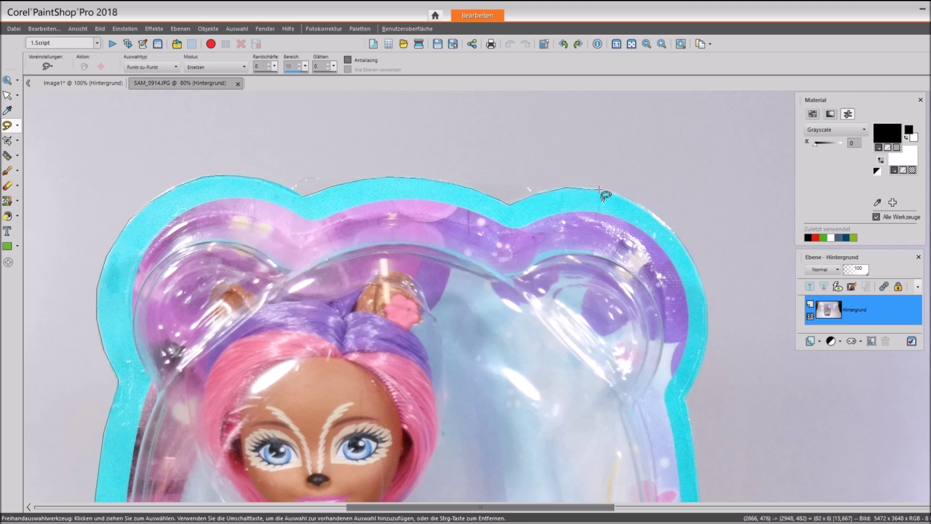
pyautogui.click(591, 187)
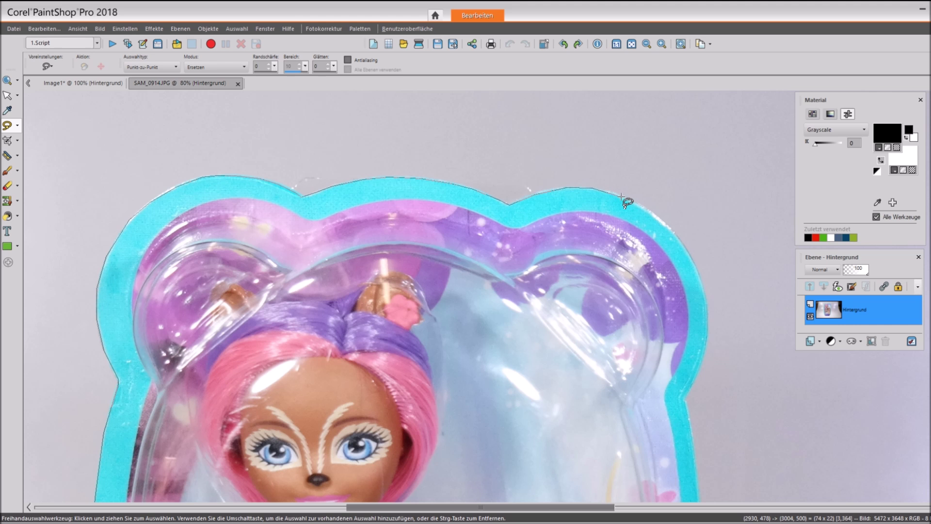
pyautogui.click(609, 191)
pyautogui.click(653, 212)
pyautogui.click(685, 247)
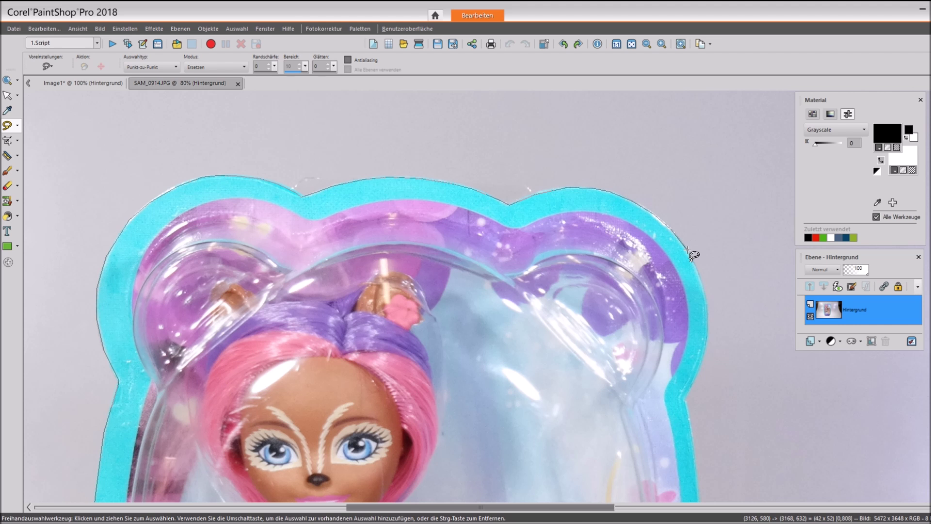
pyautogui.click(698, 272)
pyautogui.click(707, 307)
pyautogui.click(708, 330)
pyautogui.click(699, 375)
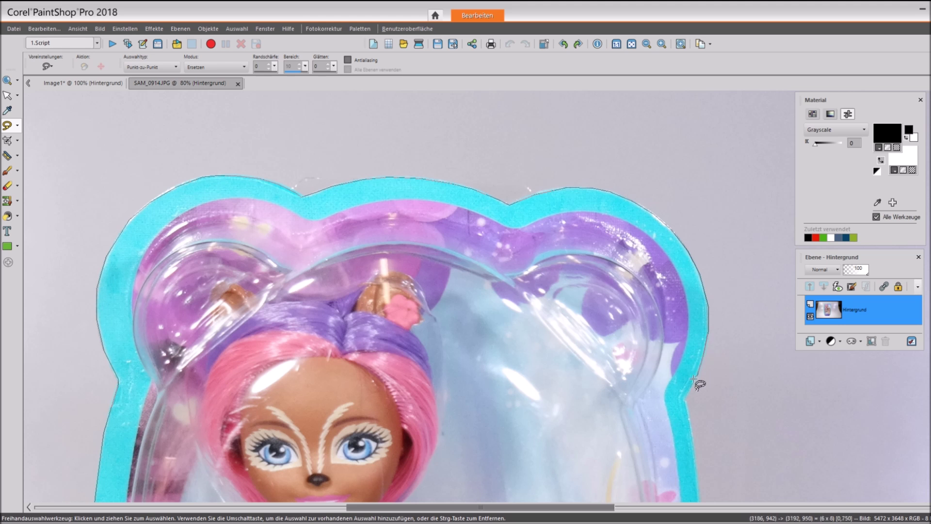
# - Continue the selection outline down the packaging's right turquoise edge to the level of the cartoon figure
pyautogui.click(698, 443)
pyautogui.scroll(-3, 698, 443)
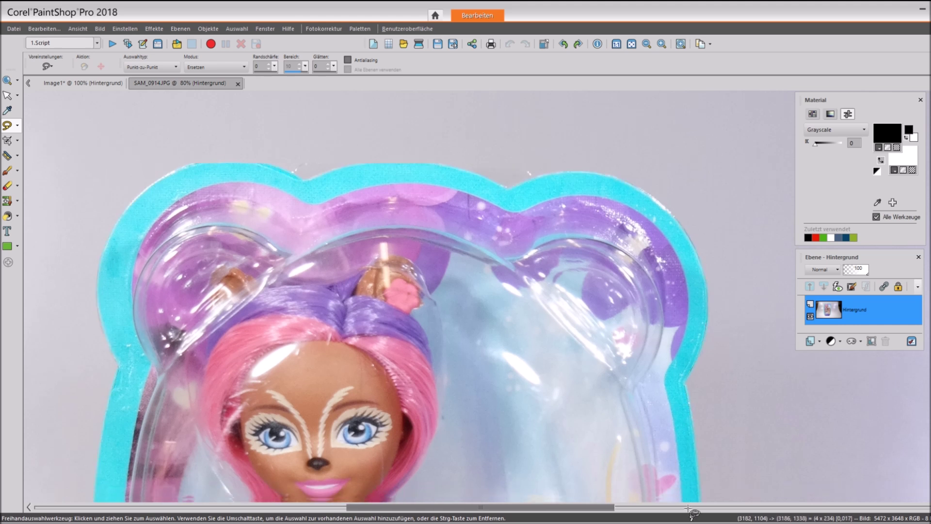
pyautogui.scroll(-2, 698, 485)
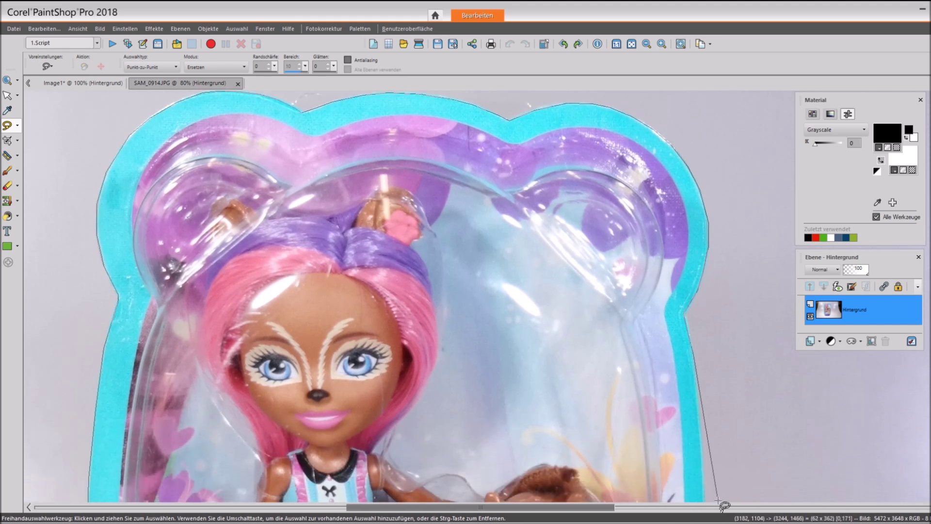
pyautogui.scroll(-4, 711, 504)
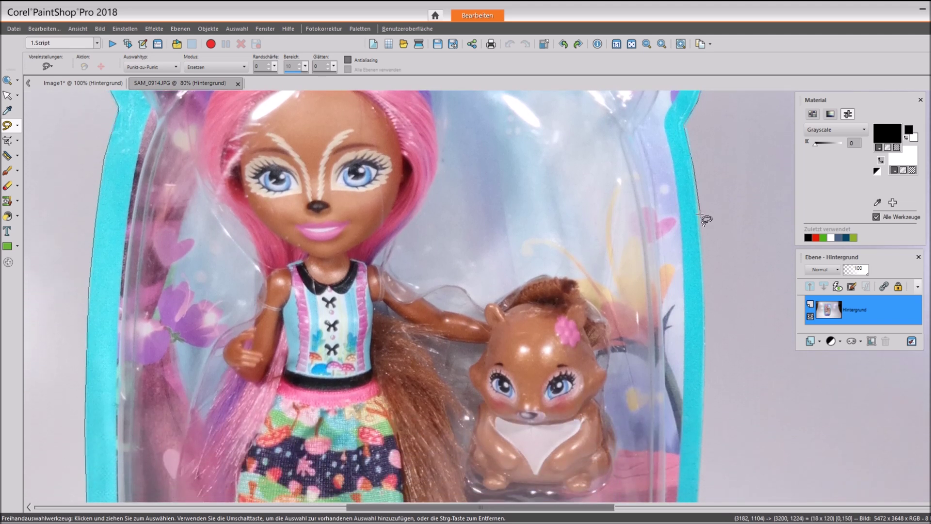
pyautogui.click(698, 214)
pyautogui.click(703, 306)
pyautogui.click(702, 423)
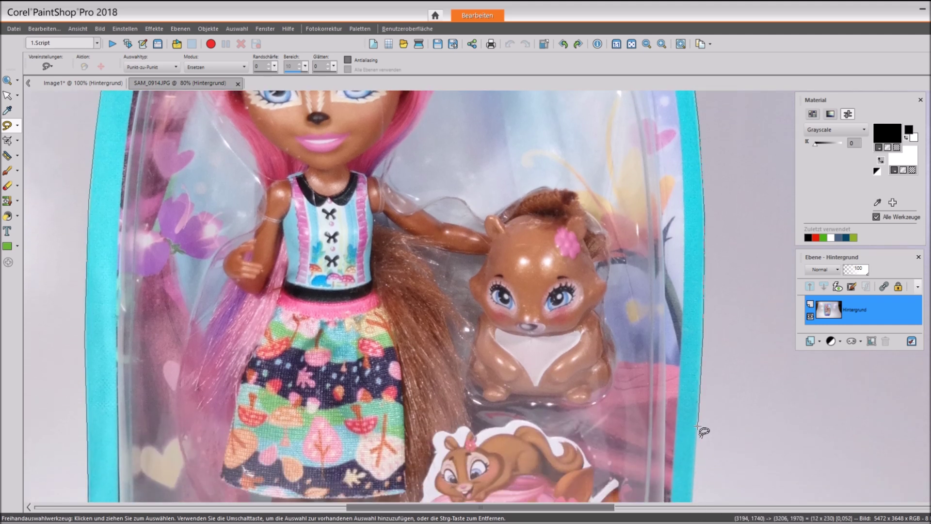
pyautogui.click(697, 428)
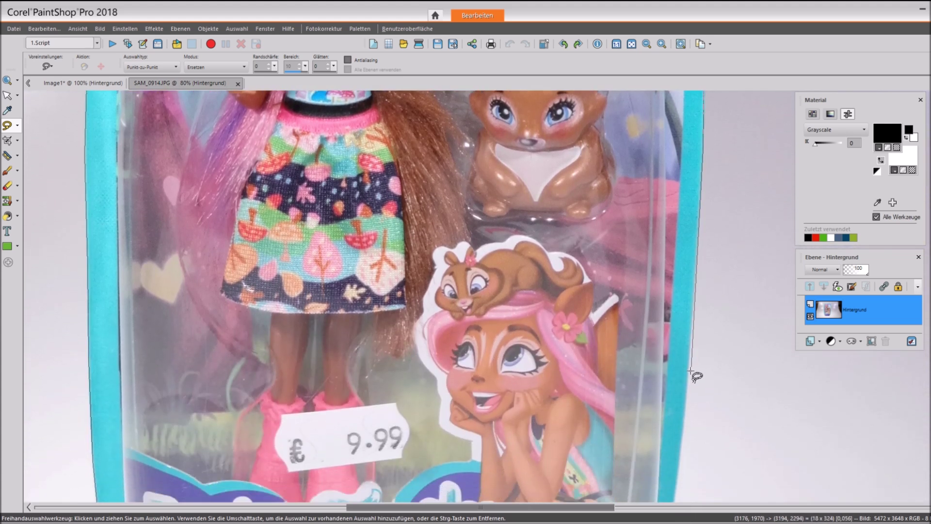
pyautogui.click(692, 376)
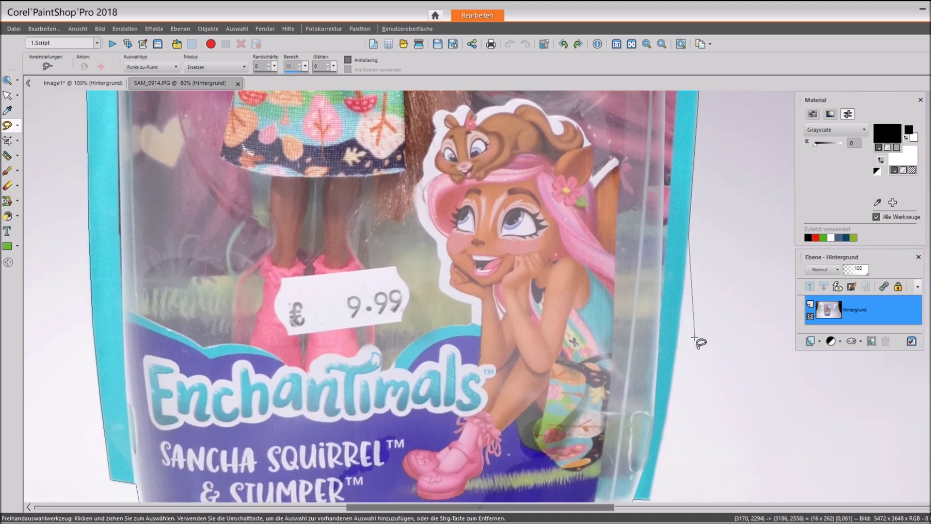
# - Finish the outline down to the lower-right card corner and close the selection around the whole packaging
pyautogui.click(678, 324)
pyautogui.click(638, 413)
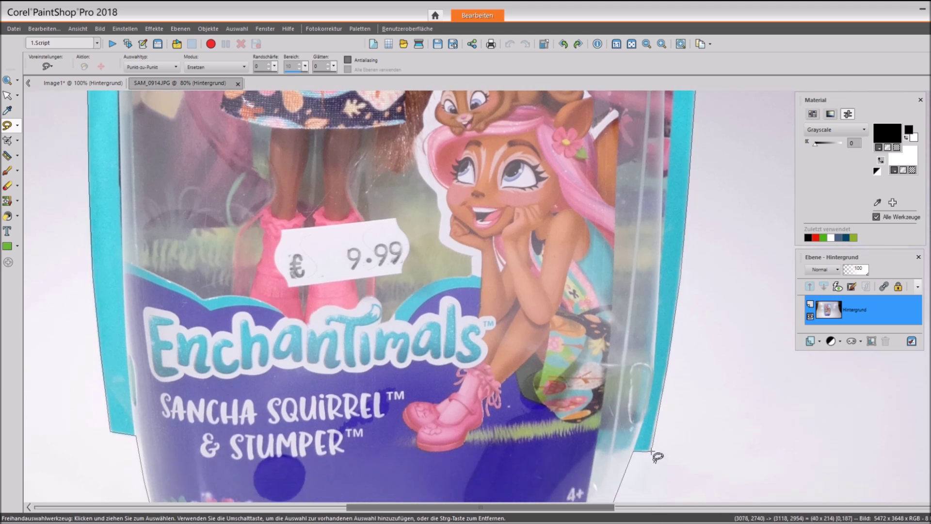
pyautogui.doubleClick(688, 461)
pyautogui.scroll(-5, 470, 254)
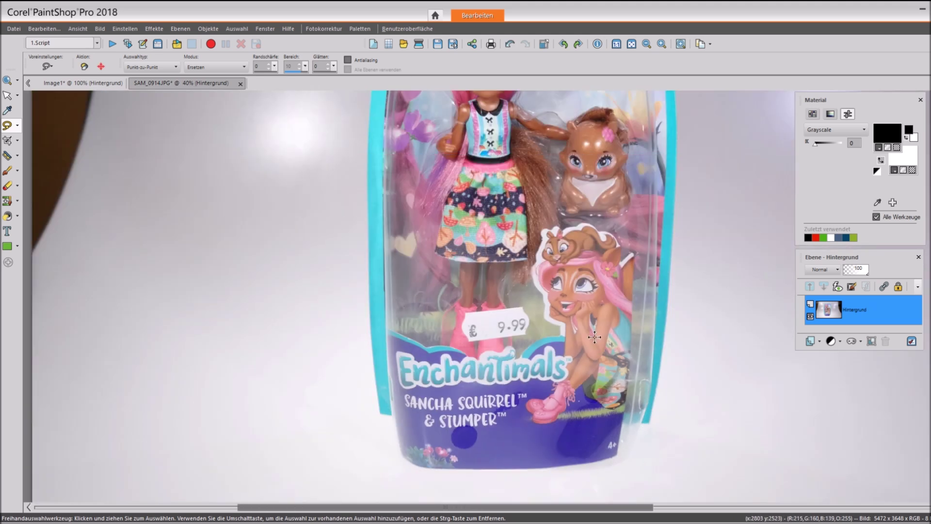
pyautogui.scroll(1, 470, 254)
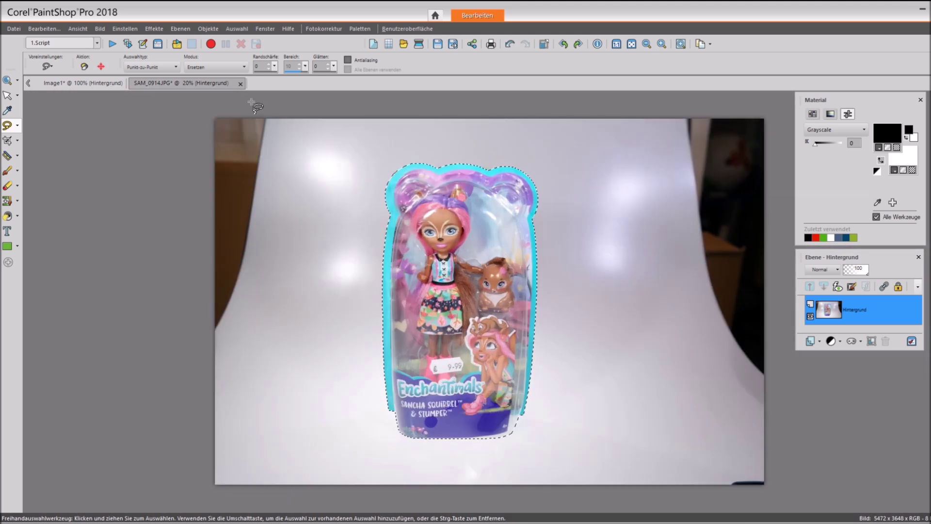
# - Copy the selected Enchantimals packaging and remove the selection
pyautogui.click(30, 28)
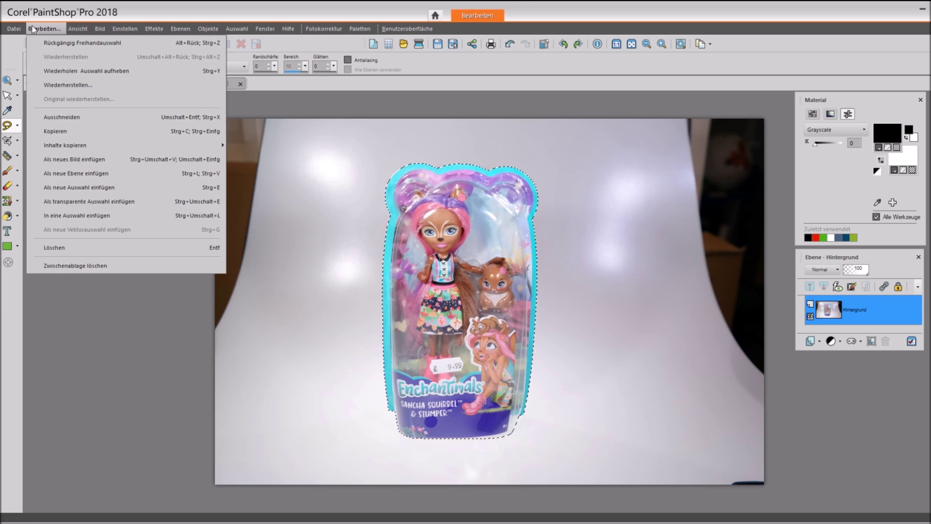
pyautogui.click(80, 131)
pyautogui.hotkey('ctrl', 'd')
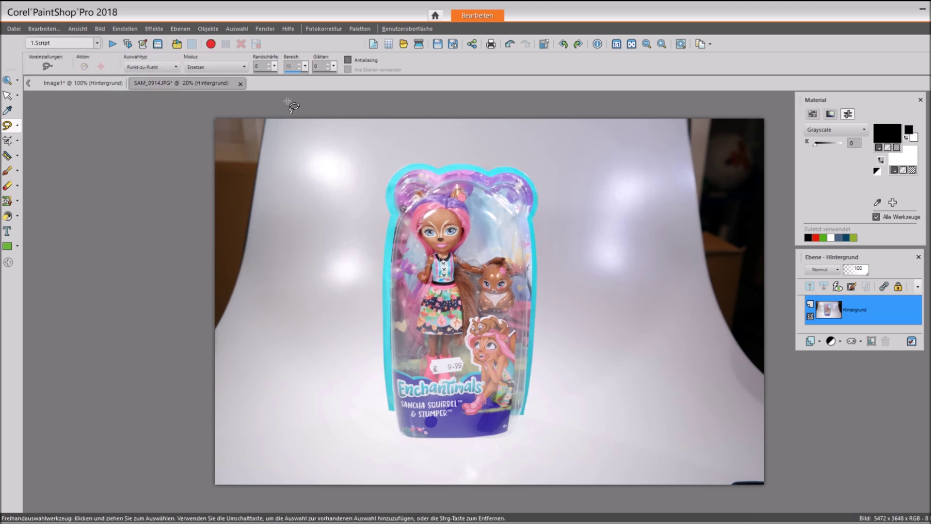
# - Paste the copied Enchantimals packaging as a new image and merge its layer onto a white background
pyautogui.click(44, 29)
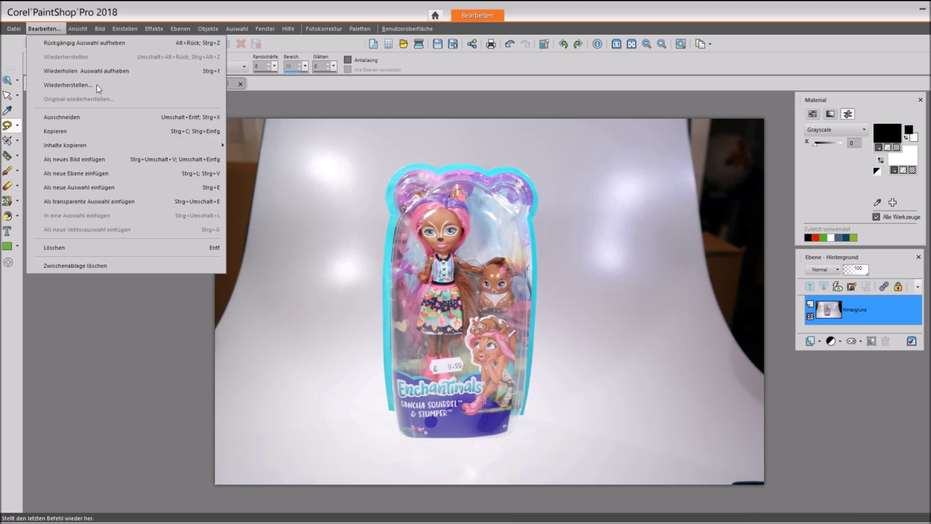
pyautogui.click(114, 157)
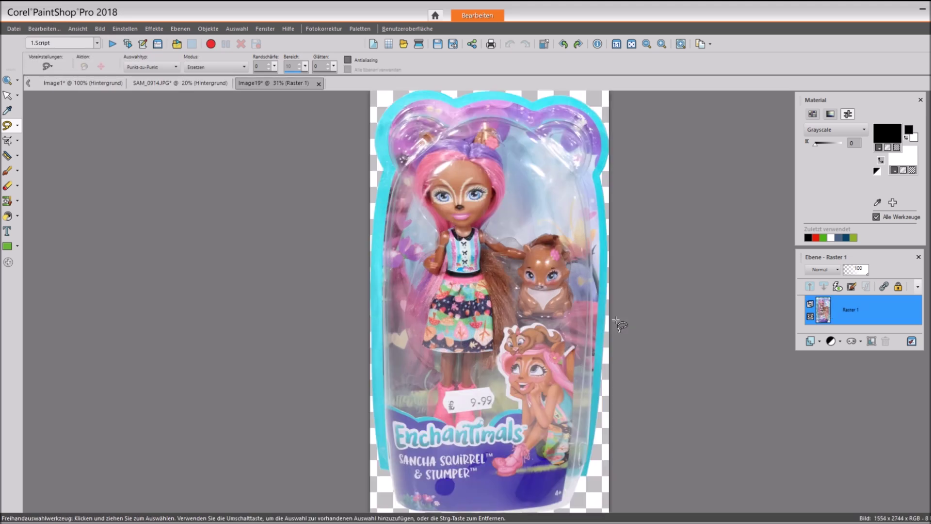
pyautogui.click(179, 29)
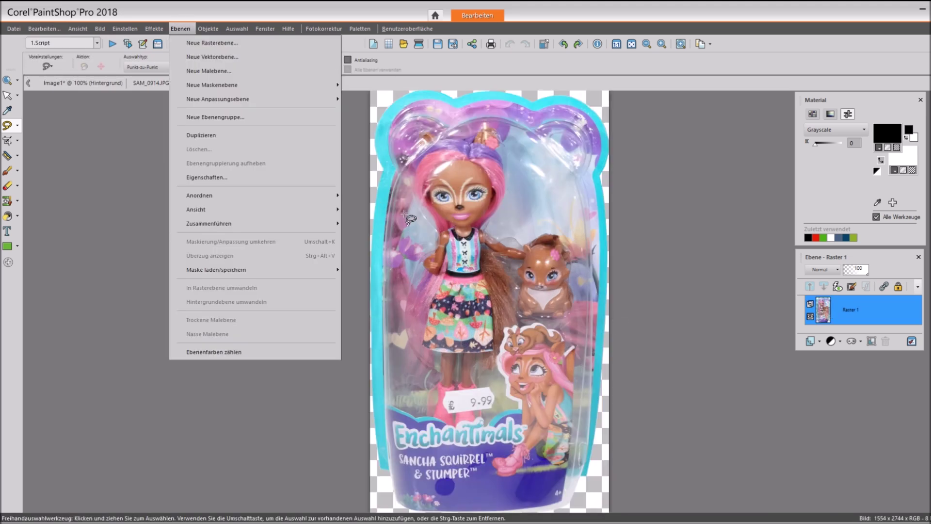
pyautogui.moveTo(323, 225)
pyautogui.click(359, 238)
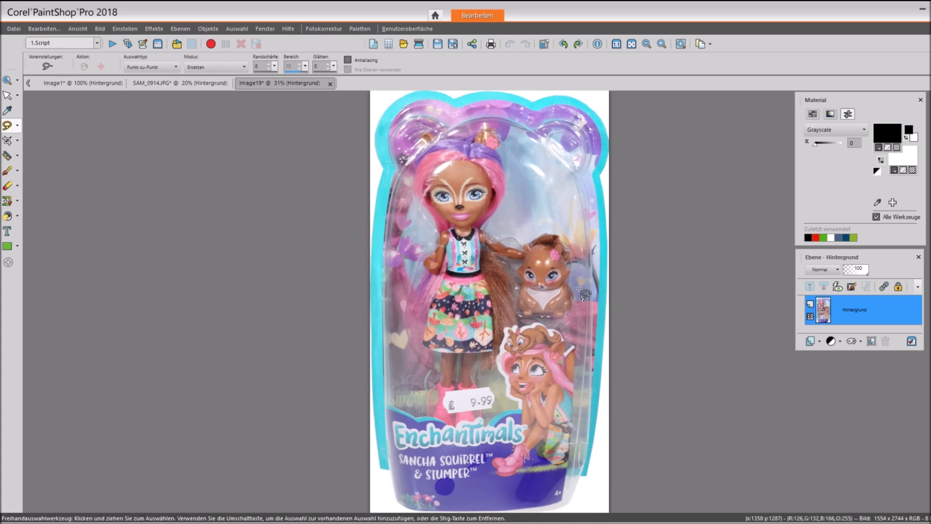
# - Choose the blemish correction tool (Unreinheiten-Korrektur) for retouching the doll and set its size to 20
pyautogui.click(18, 125)
pyautogui.moveTo(8, 159)
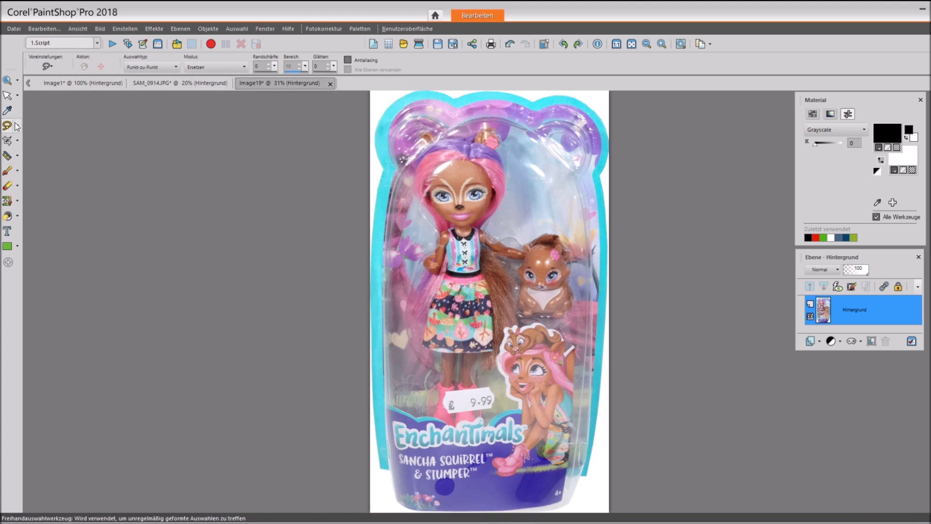
pyautogui.click(8, 156)
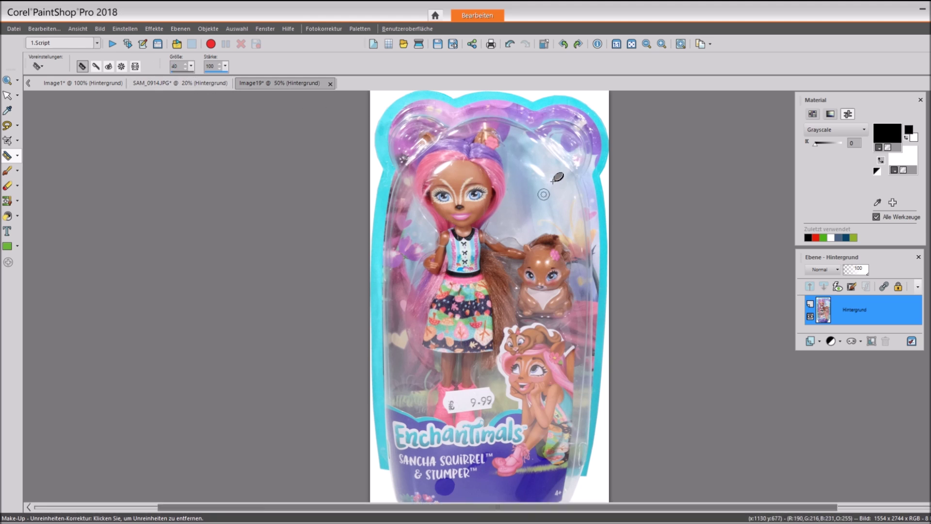
pyautogui.hotkey('ctrl', 'alt', 'n')
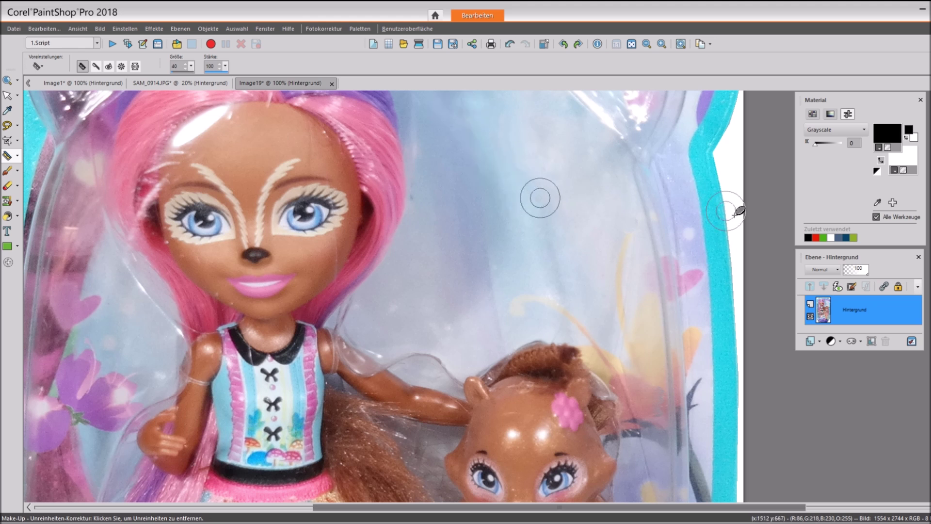
pyautogui.scroll(-1, 329, 219)
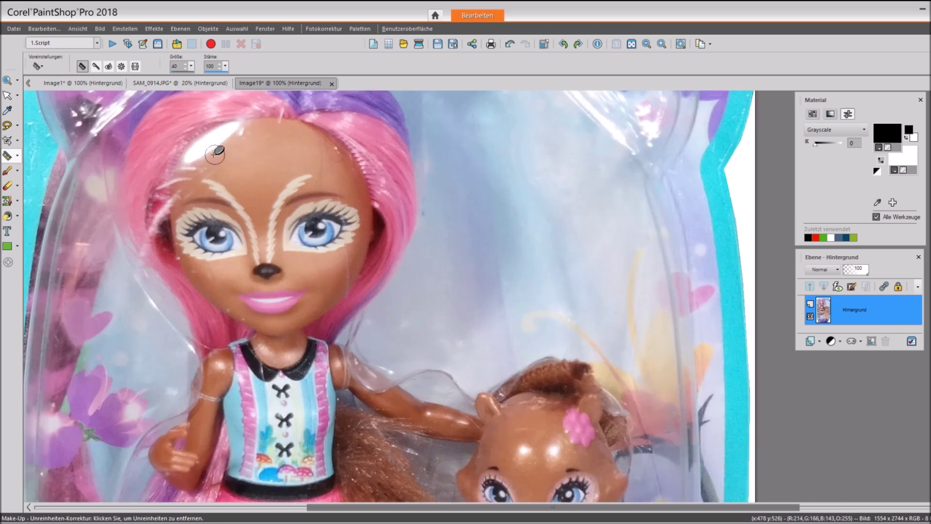
pyautogui.scroll(1, 271, 262)
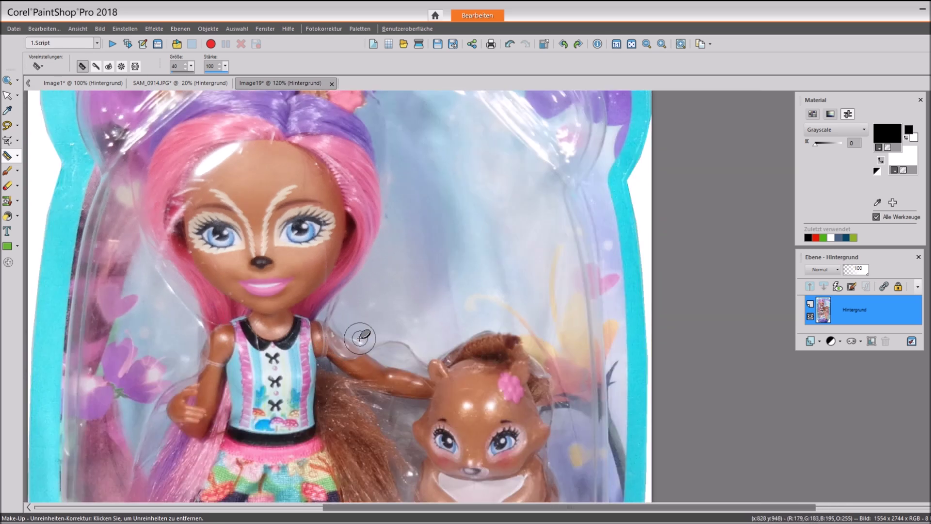
pyautogui.scroll(3, 350, 340)
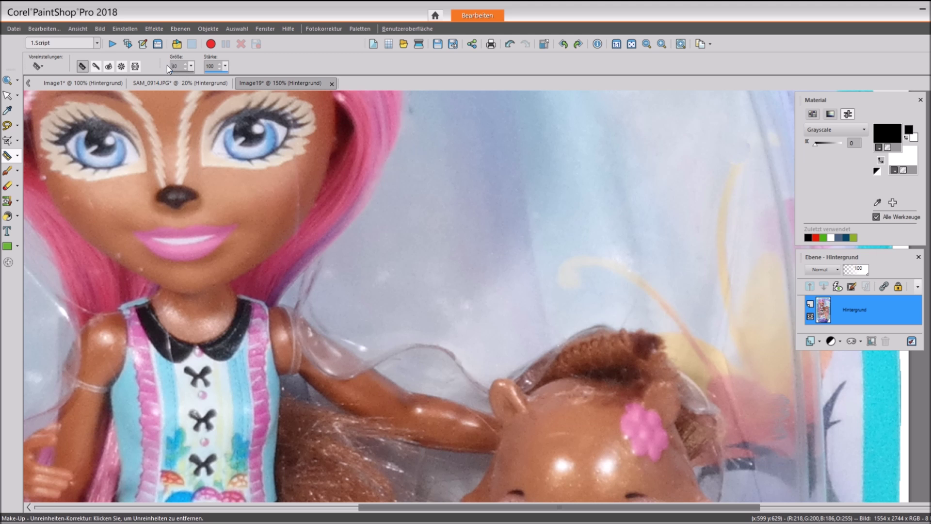
pyautogui.write('20')
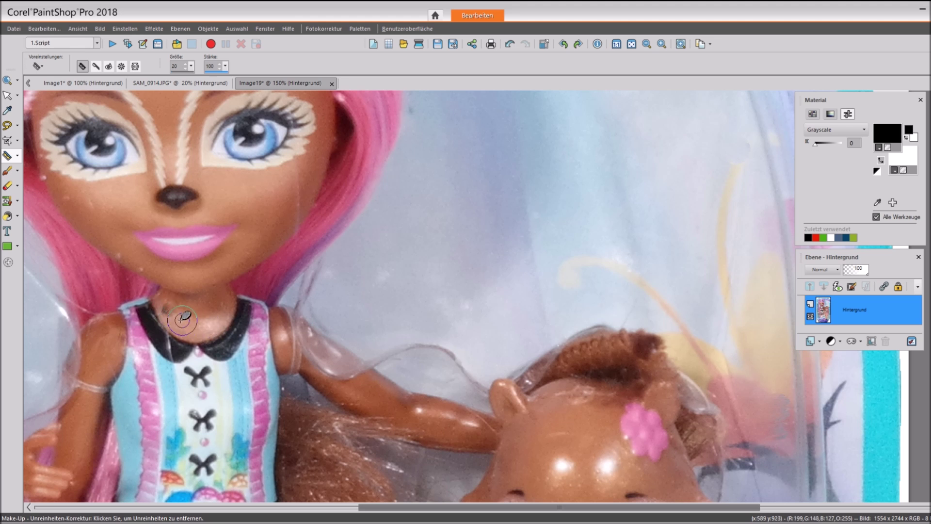
# - Try to retouch the shiny spot on the doll's neck with the blemish correction
pyautogui.press('ctrl')
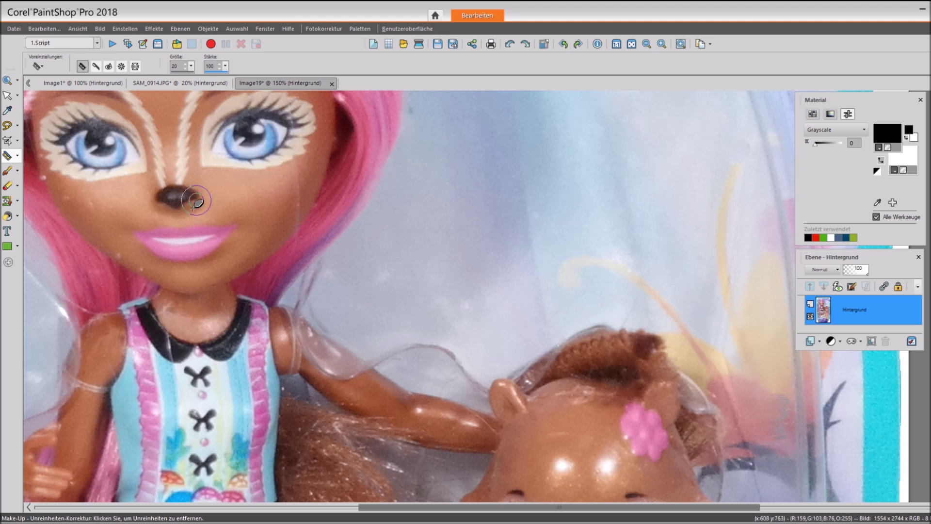
pyautogui.click(172, 307)
pyautogui.hotkey('ctrl', 'z')
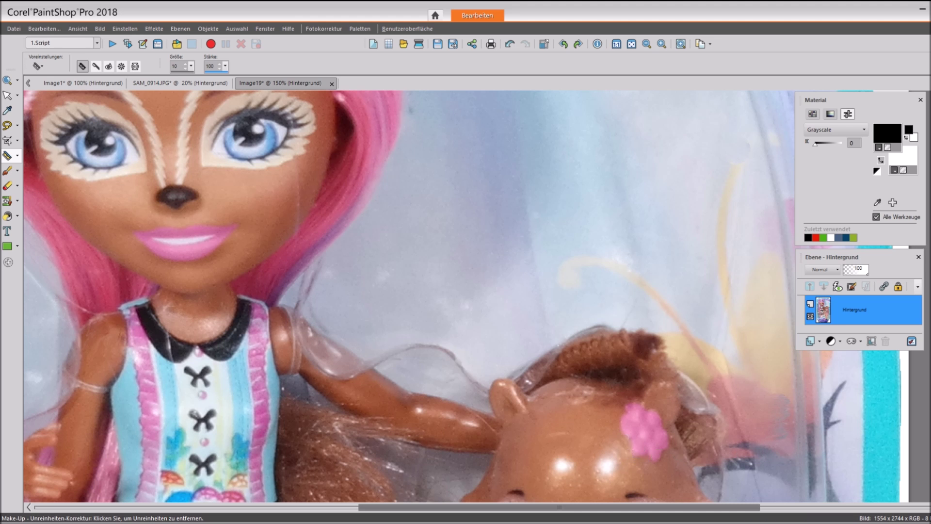
# - Retouch the shine and uneven patches on the squirrel's forehead with the blemish correction at size 25
pyautogui.scroll(-5, 409, 296)
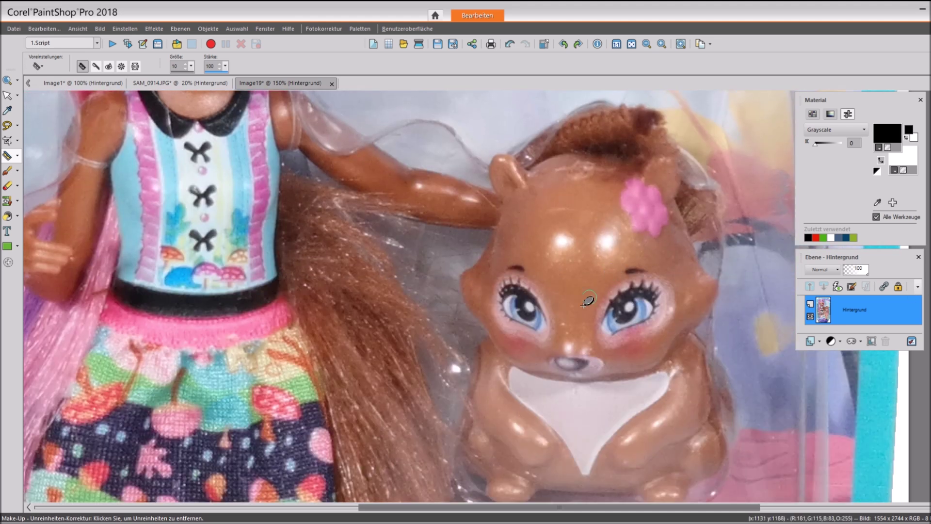
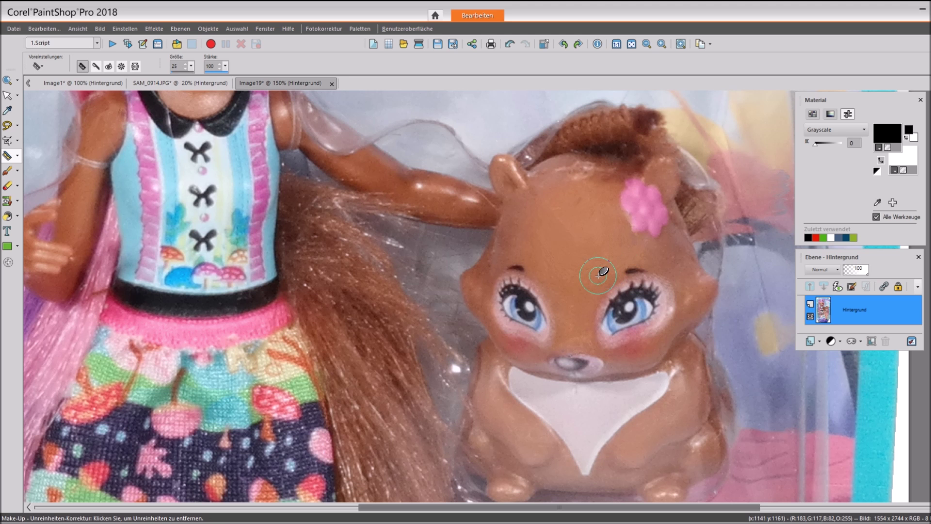
pyautogui.click(600, 213)
pyautogui.click(566, 279)
pyautogui.click(578, 181)
pyautogui.click(588, 177)
pyautogui.click(758, 341)
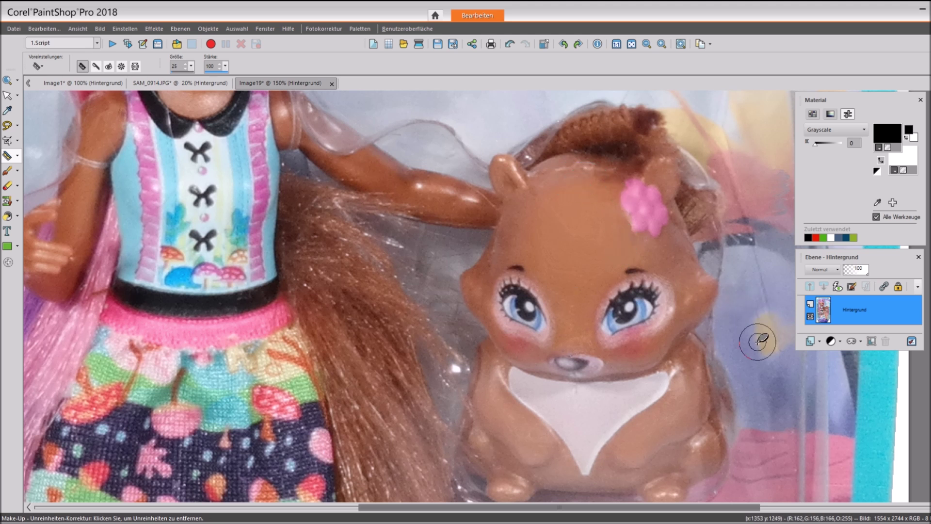
# - Clone clean skin over the large white glare on the doll's forehead with the Clone Brush at size 30
pyautogui.scroll(-3, 758, 340)
pyautogui.scroll(-2, 707, 424)
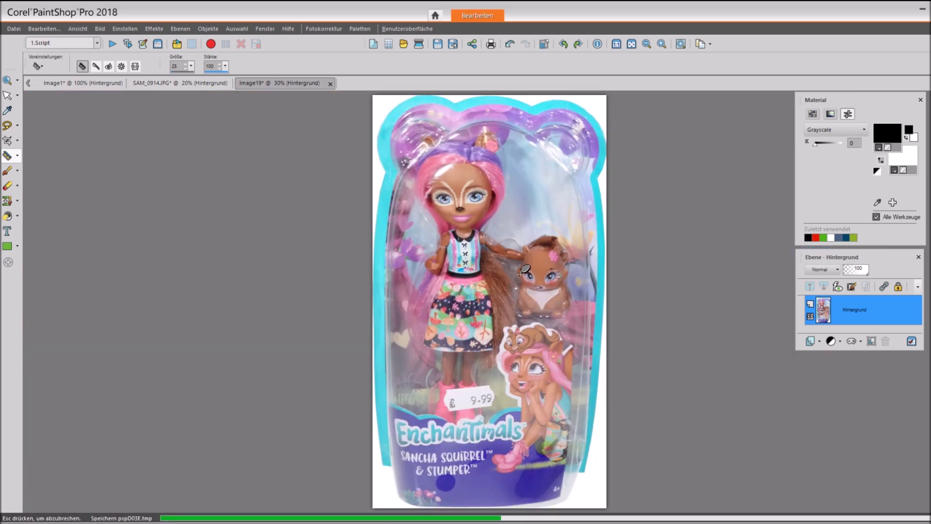
pyautogui.scroll(1, 640, 309)
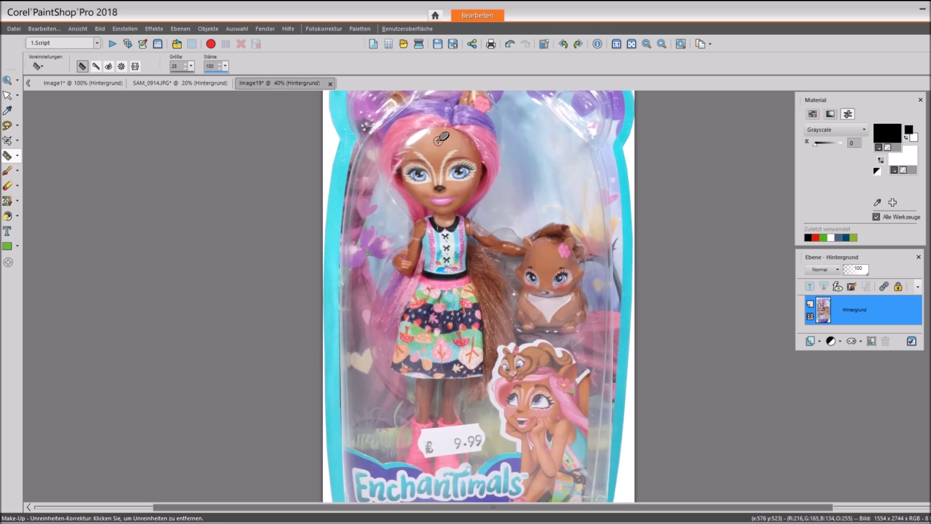
pyautogui.scroll(3, 439, 140)
pyautogui.scroll(2, 444, 155)
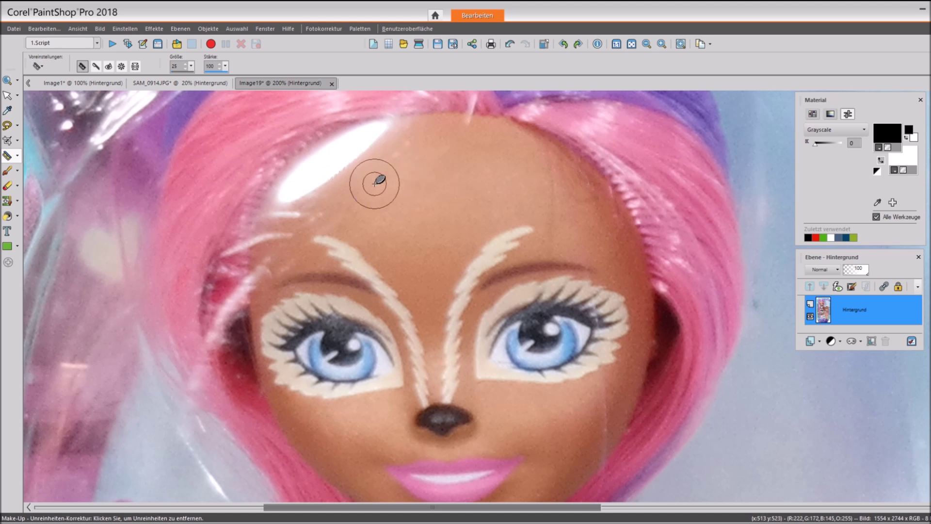
pyautogui.click(7, 200)
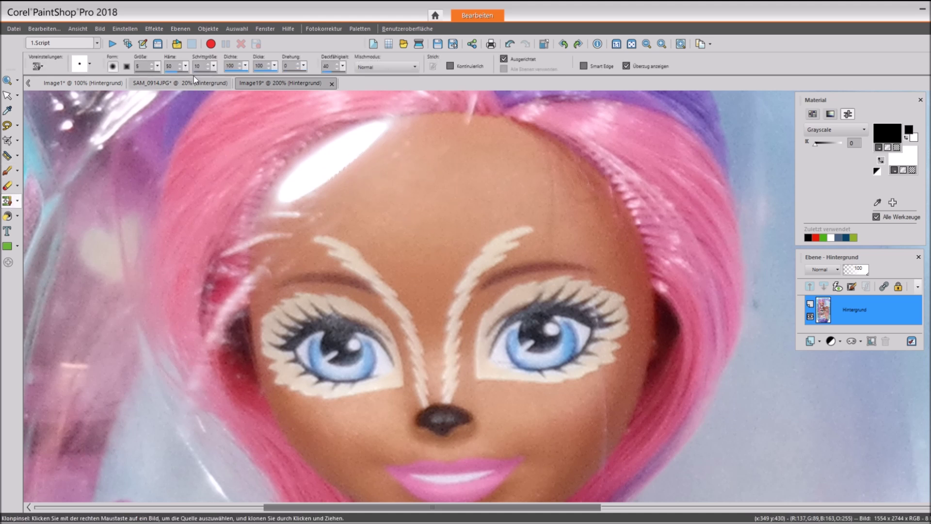
pyautogui.write('30')
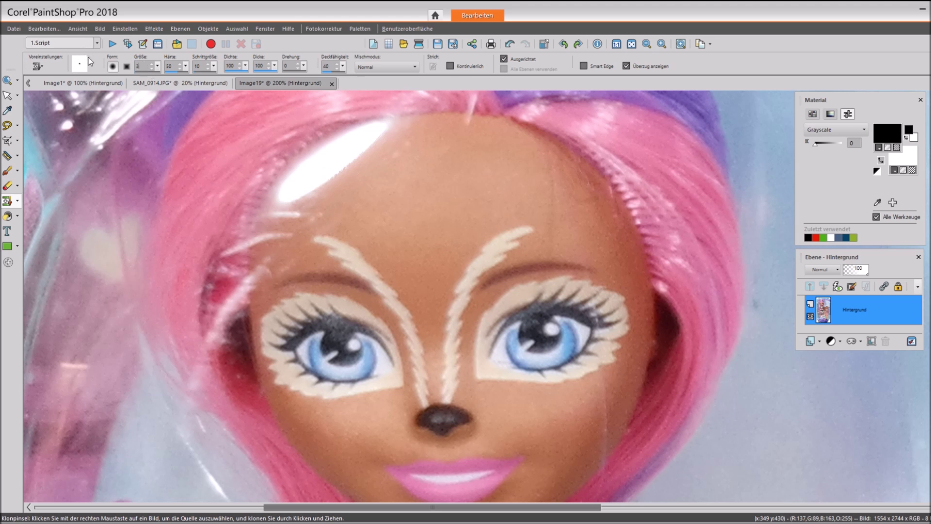
pyautogui.rightClick(416, 155)
pyautogui.moveTo(393, 139)
pyautogui.mouseDown()
pyautogui.moveTo(306, 192)
pyautogui.moveTo(365, 156)
pyautogui.moveTo(408, 145)
pyautogui.mouseUp()
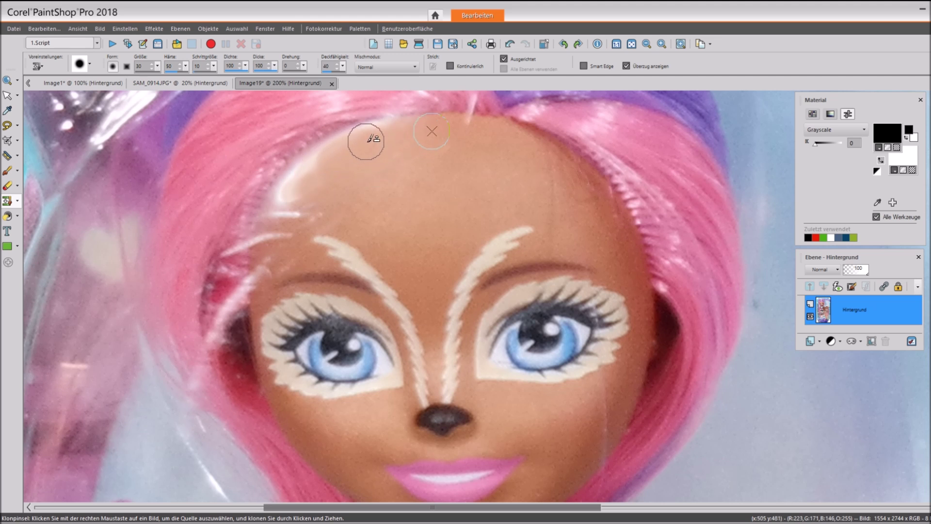
# - Blend the remaining glare along the left hairline of the doll's forehead, cloning from several nearby skin areas
pyautogui.rightClick(383, 167)
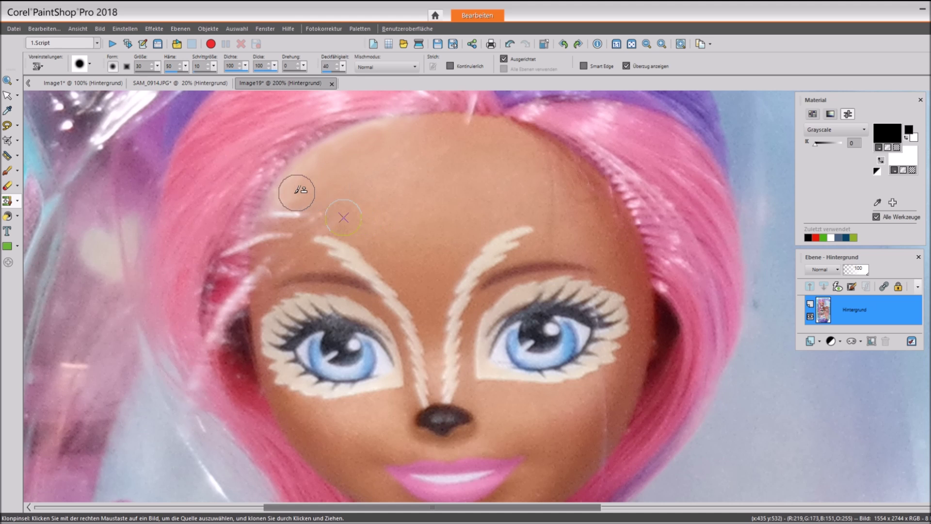
pyautogui.rightClick(350, 185)
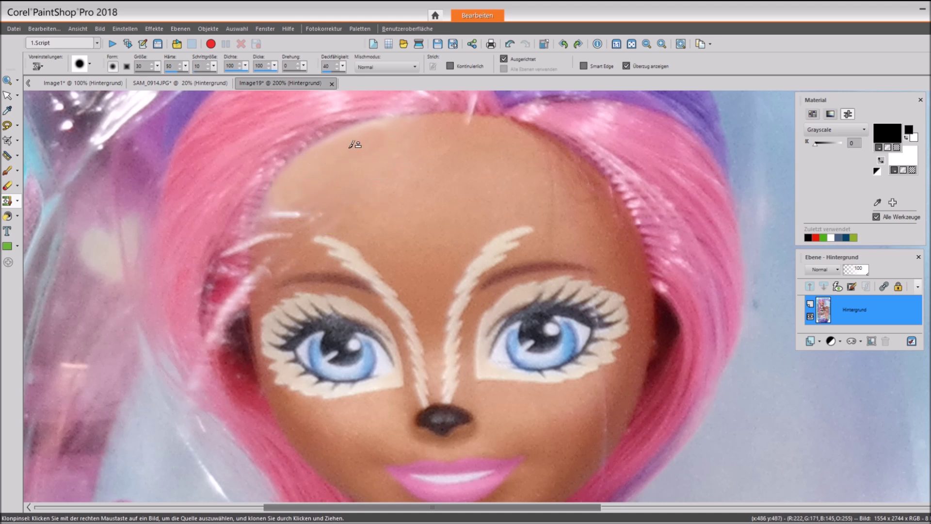
pyautogui.rightClick(399, 182)
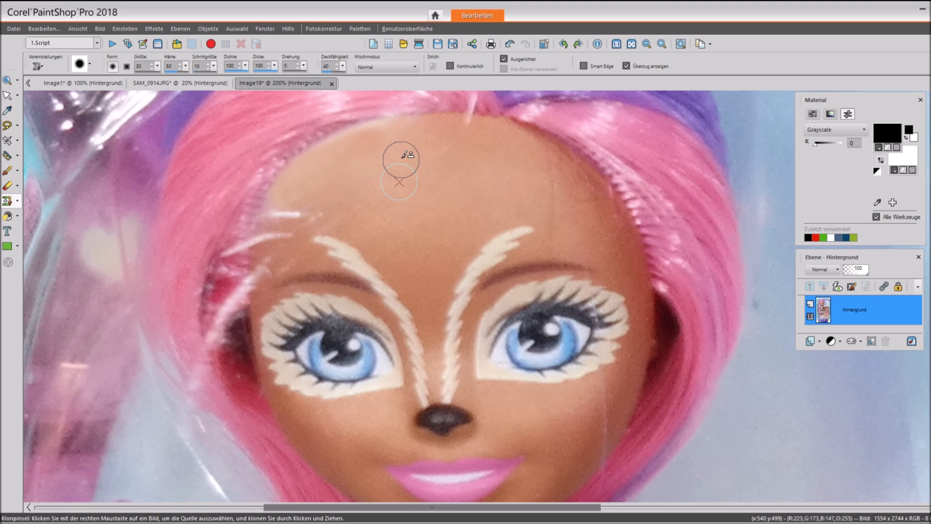
pyautogui.rightClick(386, 180)
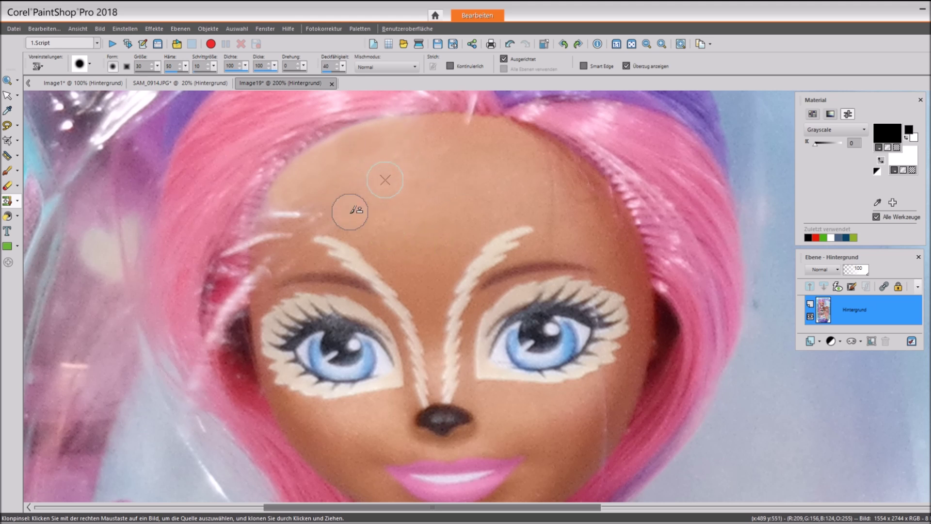
# - Clone away the thin white streaks between the doll's left brow marking and hairline with the brush at size 10
pyautogui.rightClick(314, 198)
pyautogui.rightClick(307, 198)
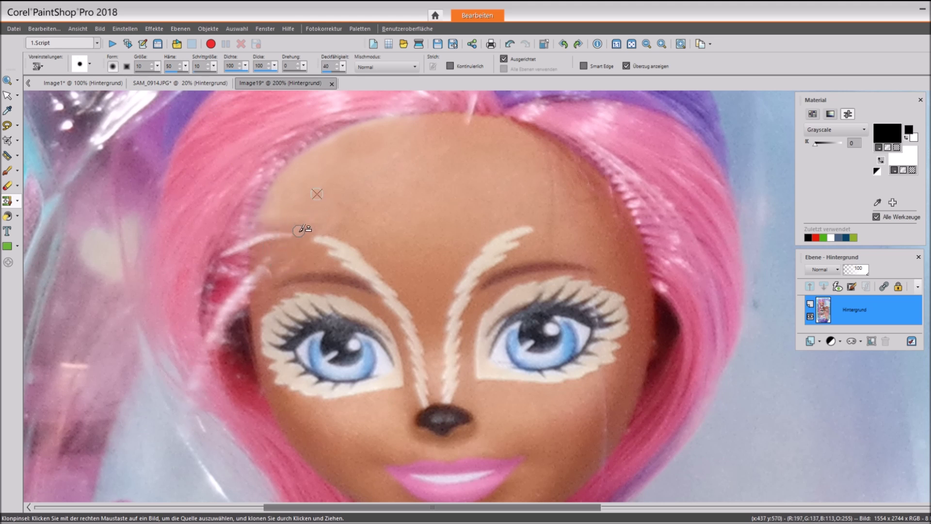
pyautogui.rightClick(266, 240)
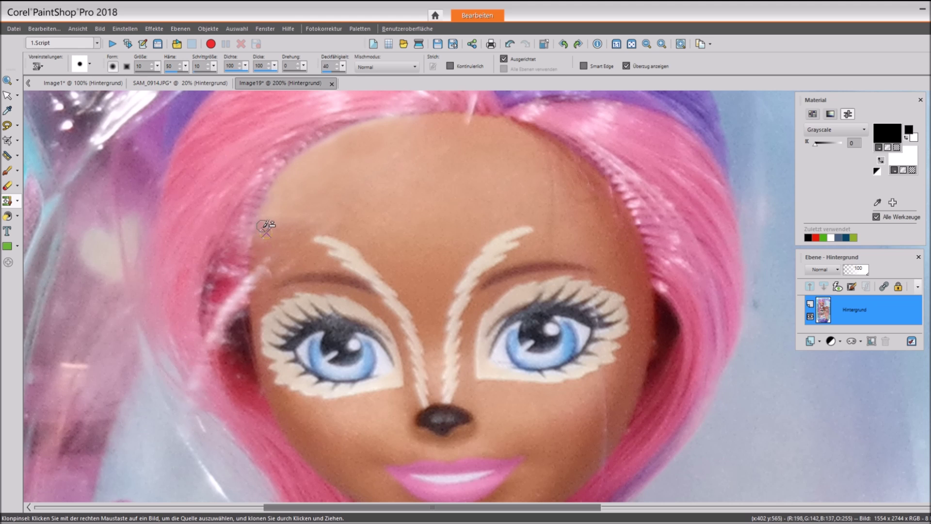
pyautogui.rightClick(366, 242)
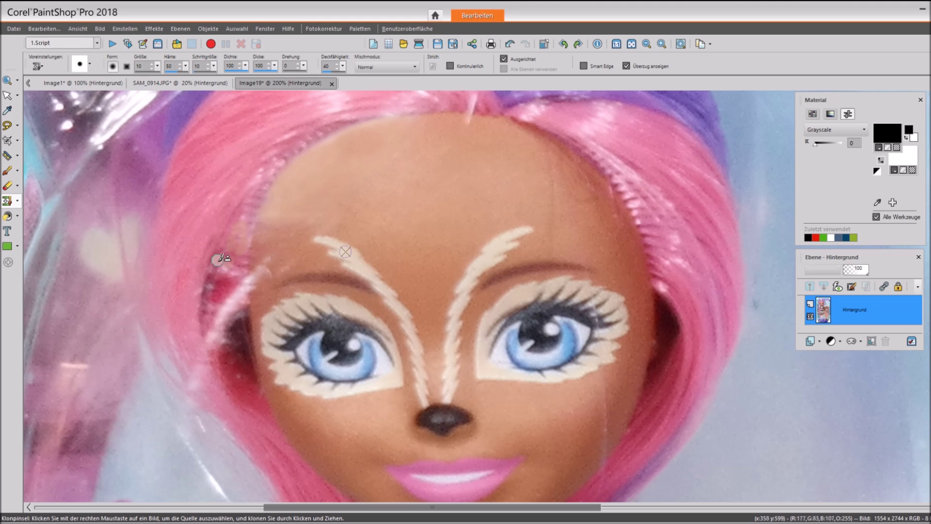
# - Clone skin over the pale streaks along the doll's left temple beside the eyebrow
pyautogui.rightClick(328, 218)
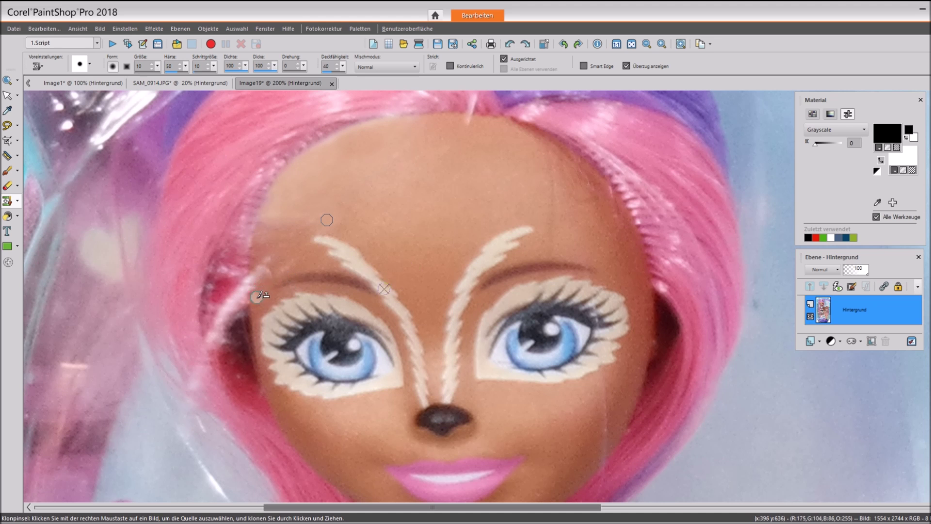
pyautogui.moveTo(256, 285)
pyautogui.mouseDown()
pyautogui.moveTo(266, 250)
pyautogui.moveTo(262, 273)
pyautogui.moveTo(282, 256)
pyautogui.moveTo(292, 262)
pyautogui.moveTo(281, 273)
pyautogui.moveTo(289, 248)
pyautogui.mouseUp()
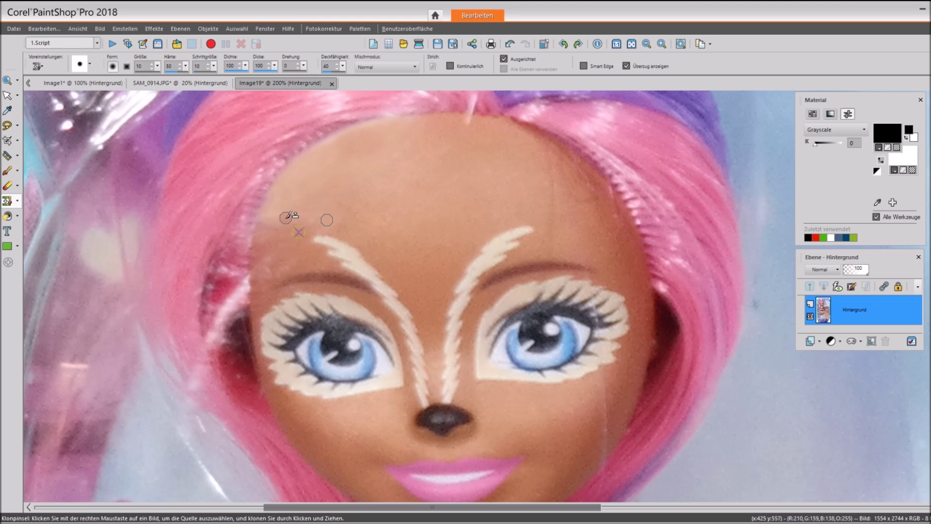
pyautogui.rightClick(275, 237)
pyautogui.click(262, 271)
# - Clone hair over the white reflection running through the pink hair beside the doll's left temple and ear
pyautogui.click(210, 317)
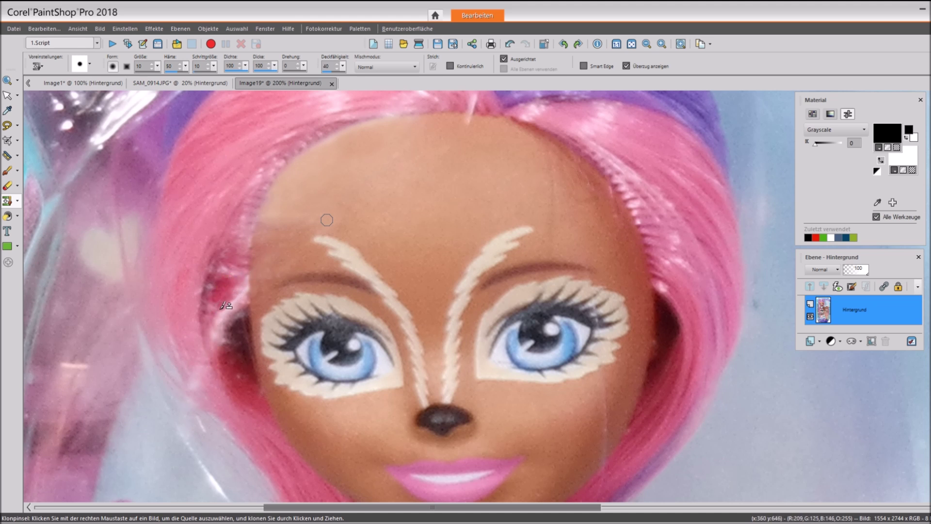
pyautogui.click(234, 275)
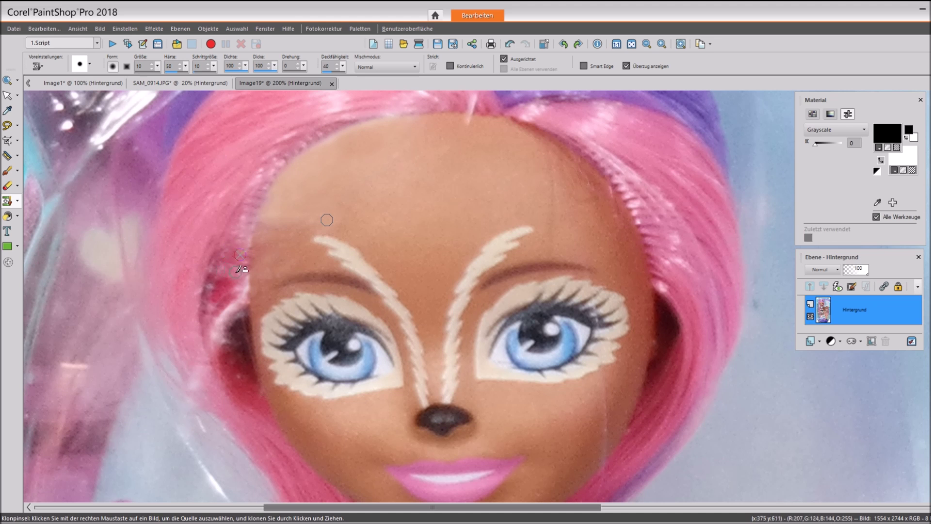
pyautogui.moveTo(247, 280)
pyautogui.mouseDown()
pyautogui.moveTo(207, 310)
pyautogui.moveTo(218, 299)
pyautogui.moveTo(211, 327)
pyautogui.moveTo(234, 306)
pyautogui.mouseUp()
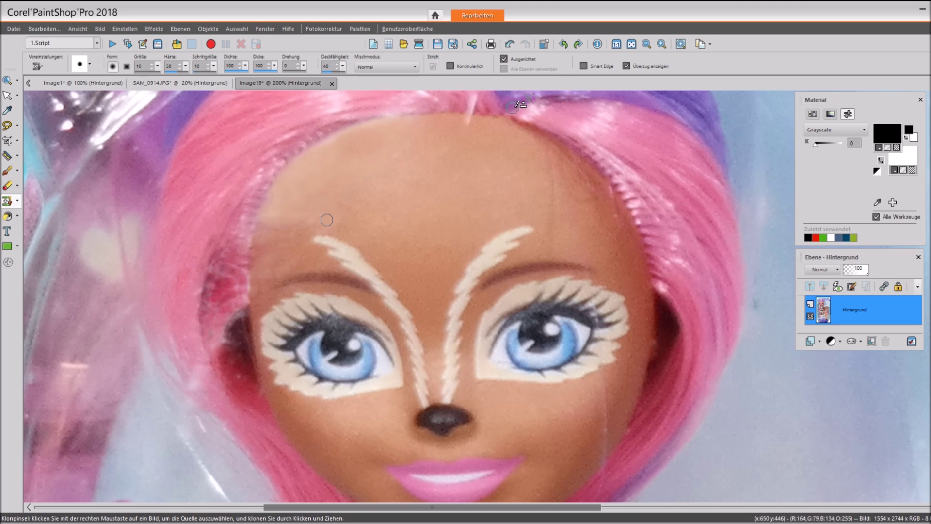
pyautogui.scroll(-1, 590, 196)
pyautogui.scroll(-1, 497, 130)
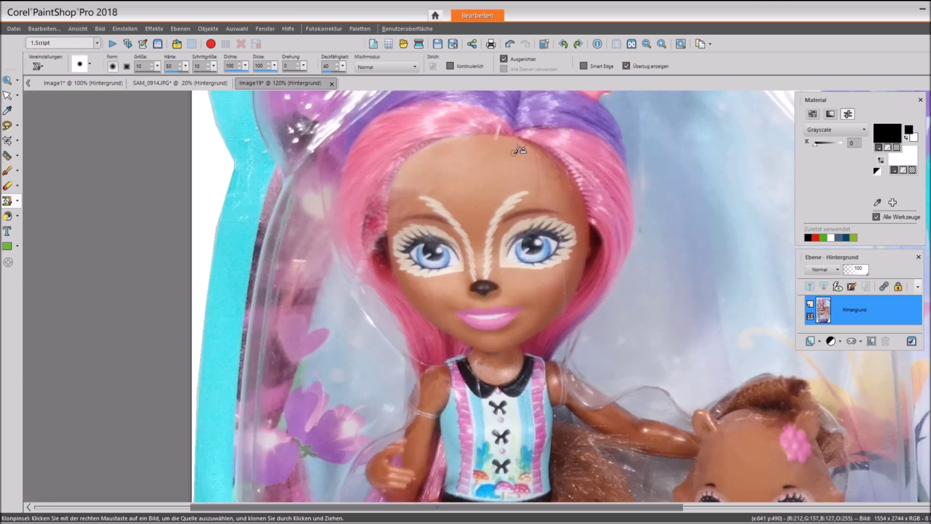
# - Clone skin over the thin white streak below the hair parting at the top of the doll's forehead
pyautogui.scroll(1, 497, 129)
pyautogui.scroll(1, 490, 129)
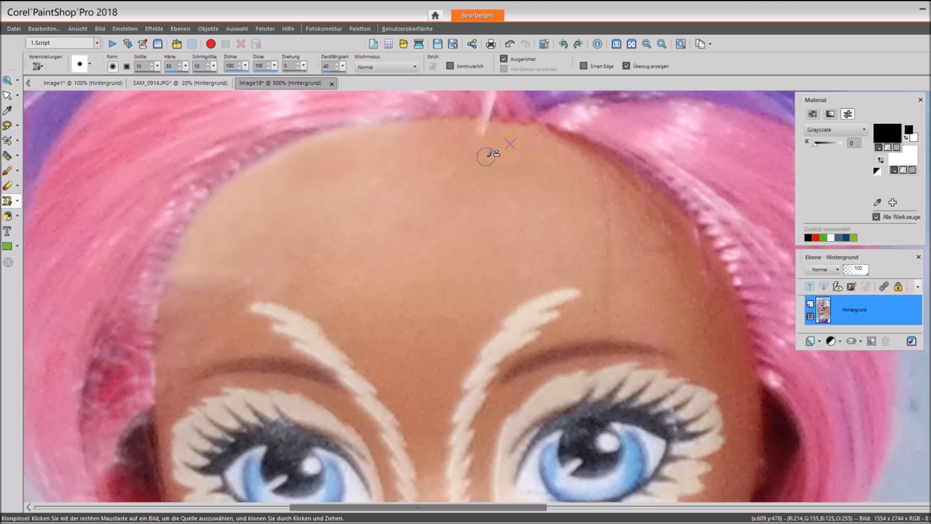
pyautogui.rightClick(484, 149)
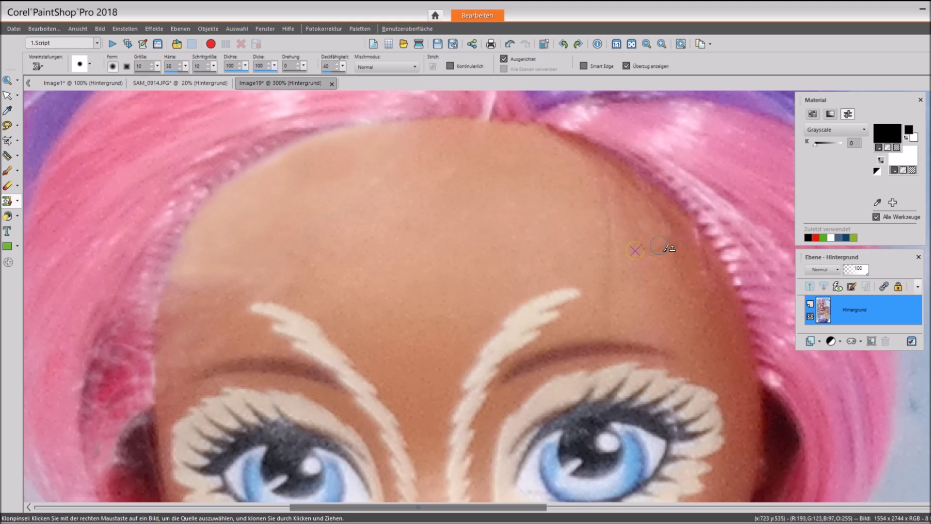
pyautogui.scroll(-3, 534, 236)
pyautogui.scroll(-2, 492, 226)
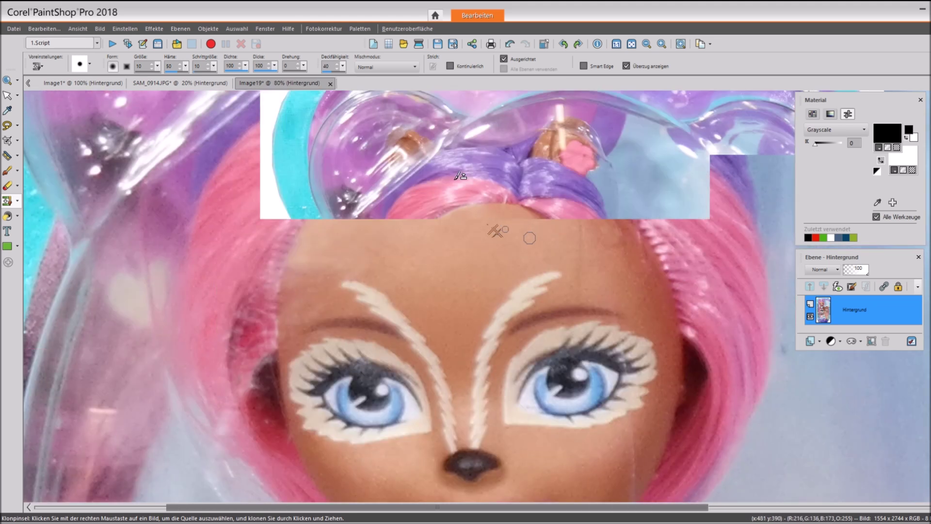
pyautogui.scroll(-1, 558, 211)
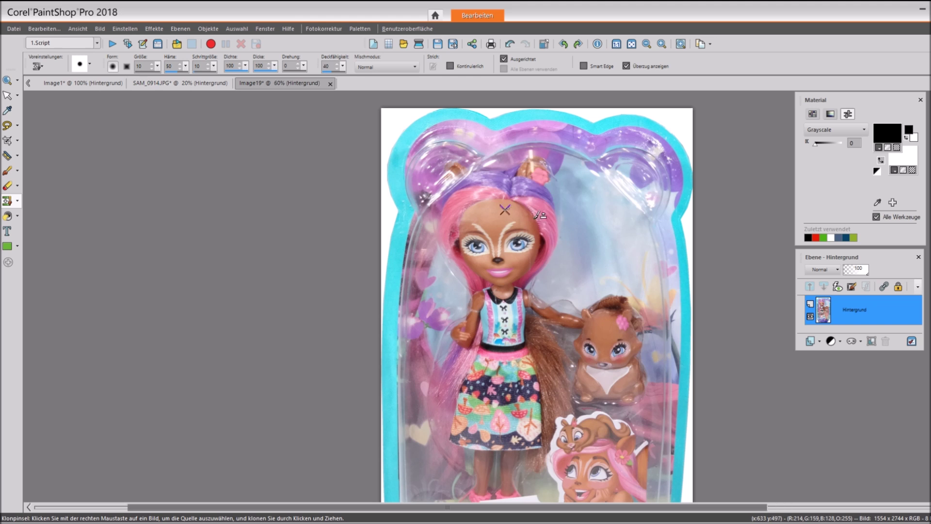
# - Even out the reflections on the right side of the doll's forehead, cloning from several nearby skin areas
pyautogui.scroll(3, 533, 217)
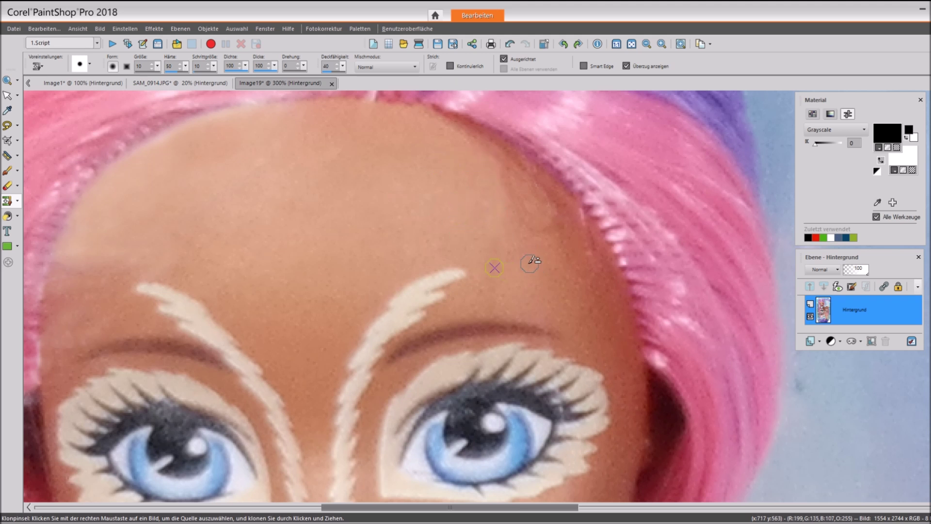
pyautogui.moveTo(498, 241); pyautogui.dragTo(494, 272)
pyautogui.rightClick(447, 209)
pyautogui.rightClick(501, 204)
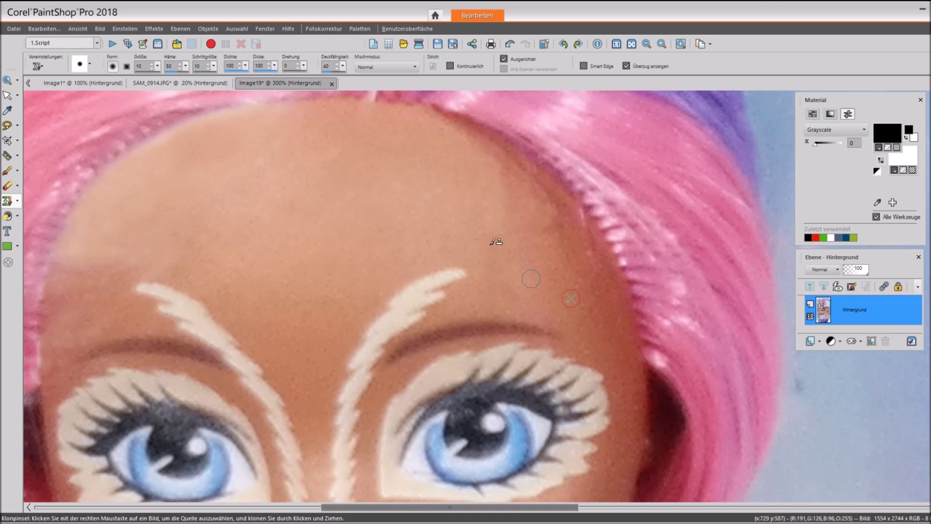
pyautogui.rightClick(521, 204)
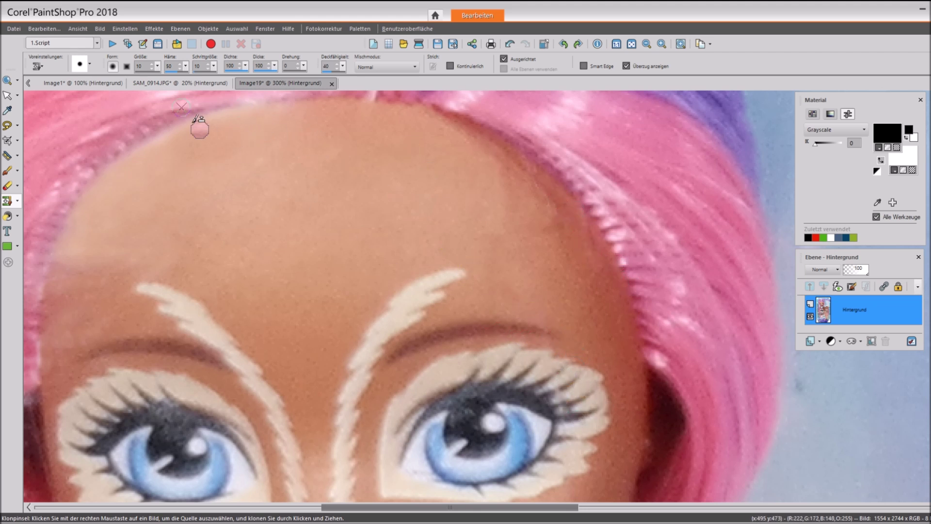
# - Clone away the pale reflection on the outer lashes of the doll's right-hand eye with the brush at size 4
pyautogui.doubleClick(139, 65)
pyautogui.write('4')
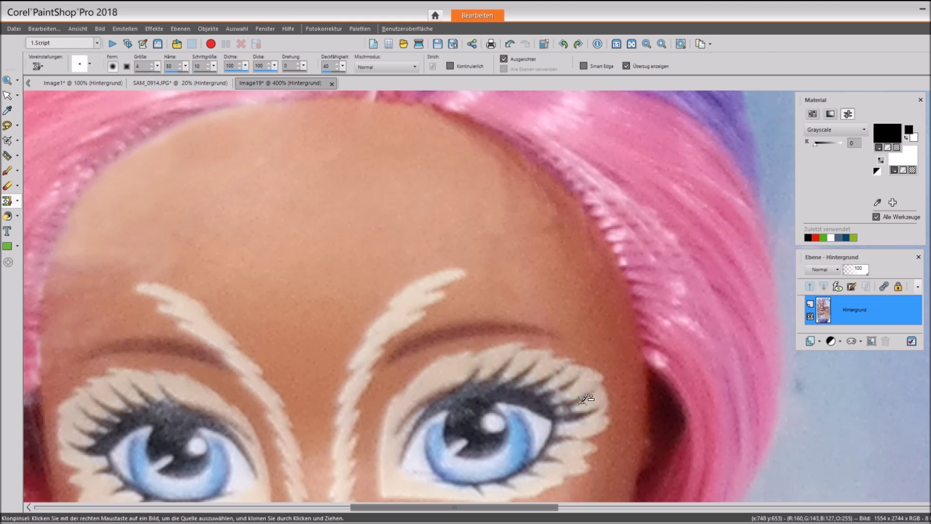
pyautogui.scroll(5, 586, 397)
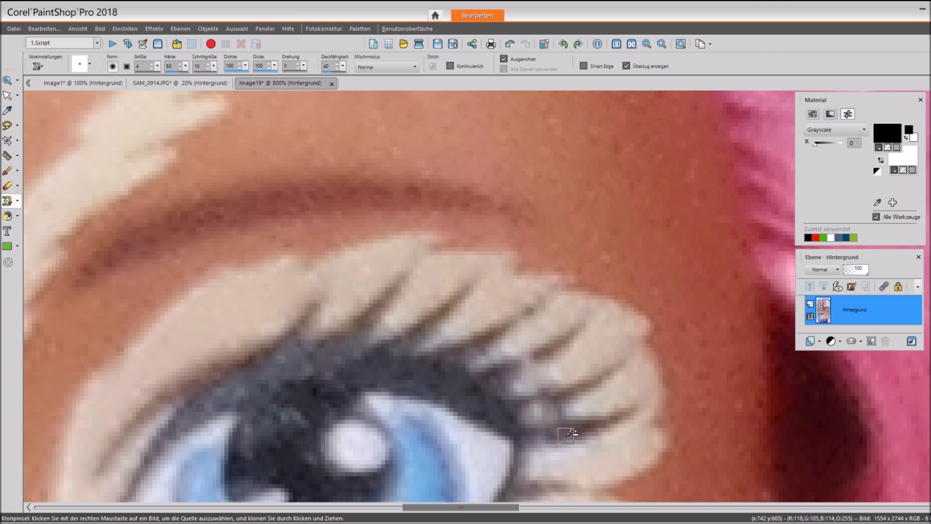
pyautogui.rightClick(522, 413)
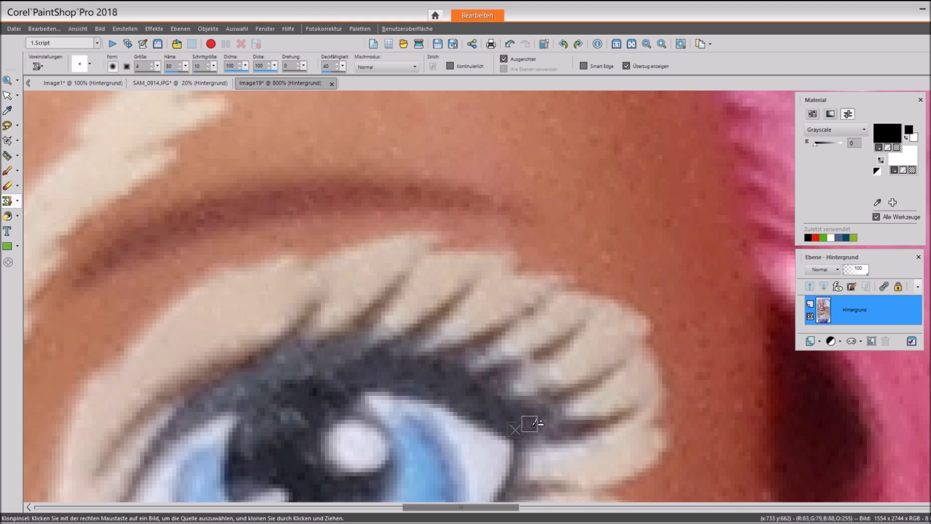
pyautogui.scroll(-5, 544, 315)
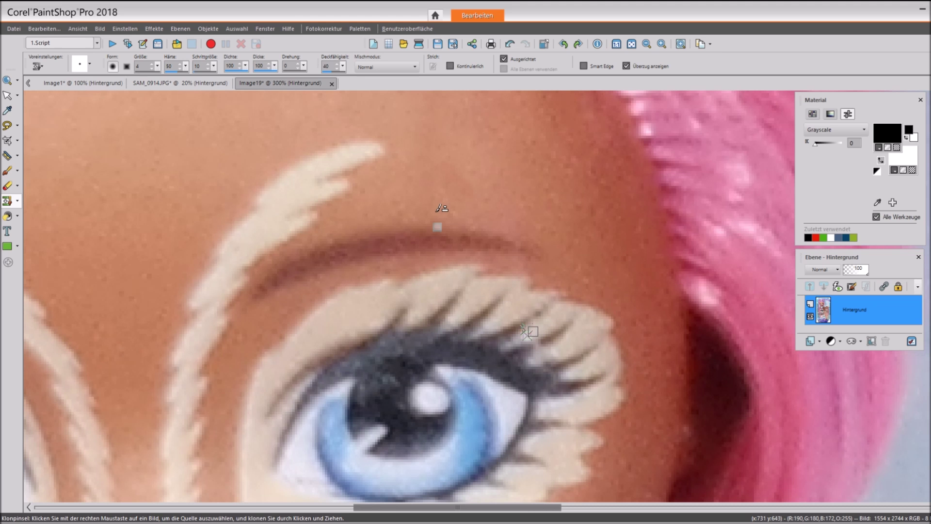
pyautogui.scroll(-5, 529, 333)
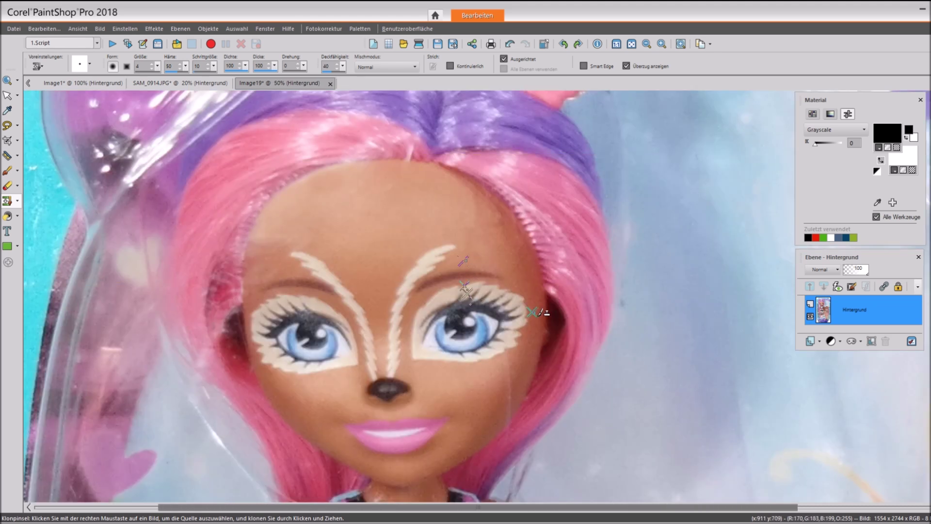
pyautogui.scroll(-1, 552, 316)
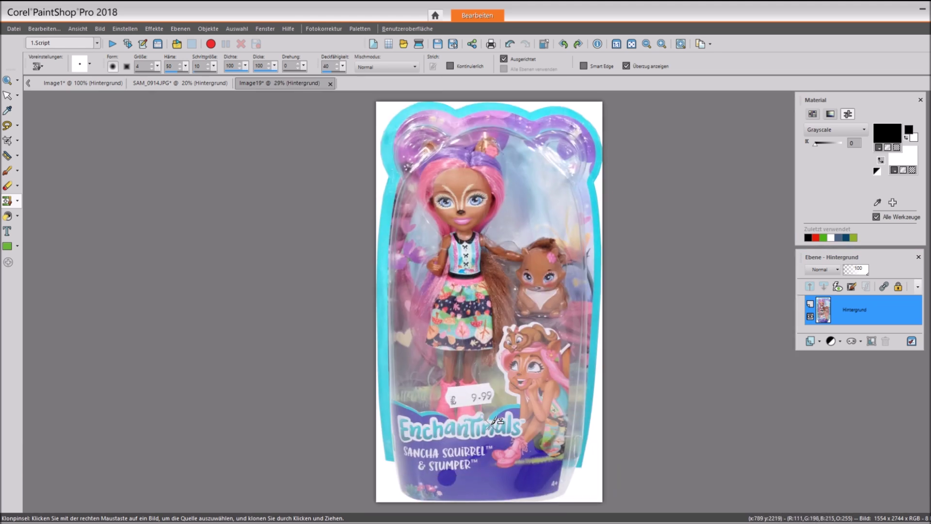
# - Remove the first 9 and the decimal point from the white price sticker with the Makeover tool's blemish correction
pyautogui.scroll(6, 495, 420)
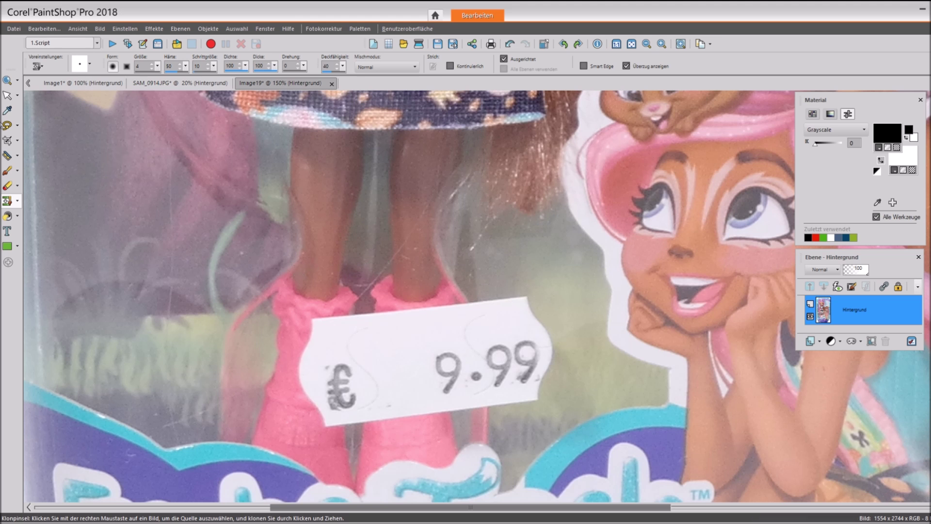
pyautogui.click(18, 130)
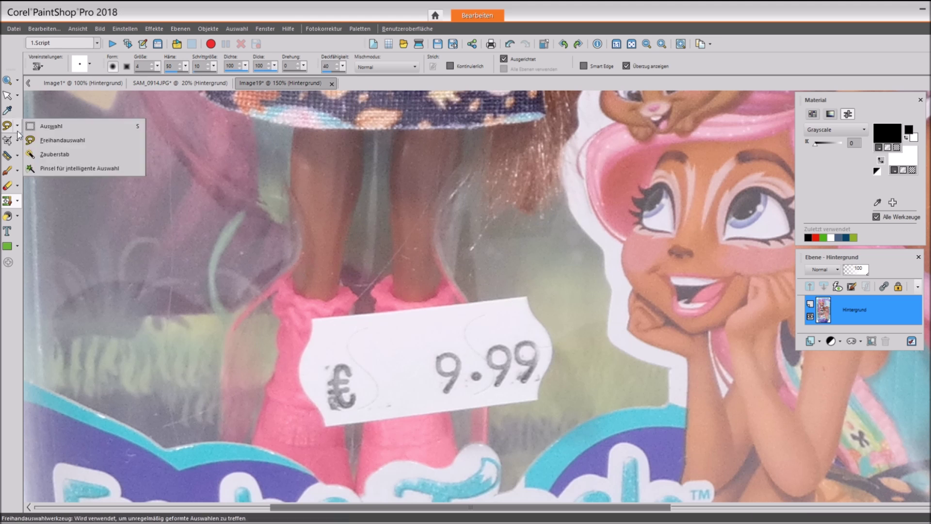
pyautogui.moveTo(9, 155)
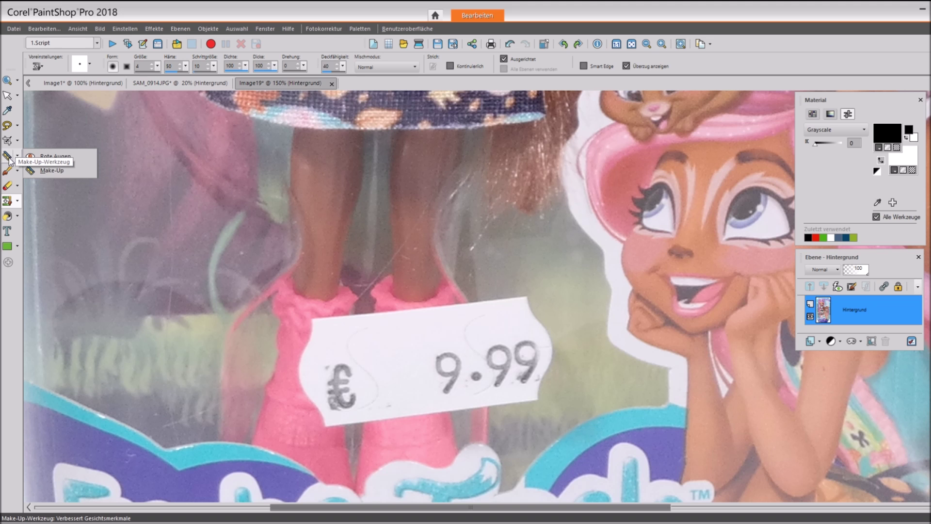
pyautogui.click(39, 172)
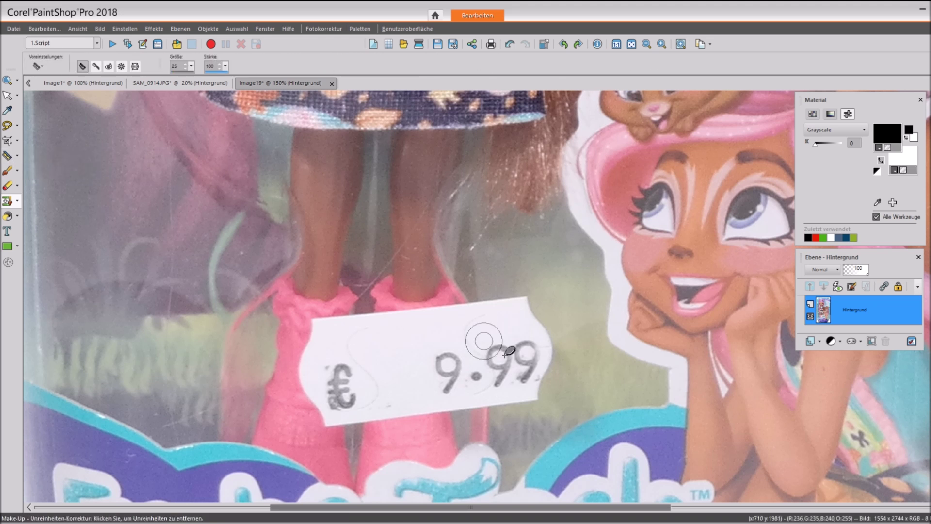
pyautogui.click(443, 360)
pyautogui.click(456, 360)
pyautogui.click(446, 376)
pyautogui.click(440, 386)
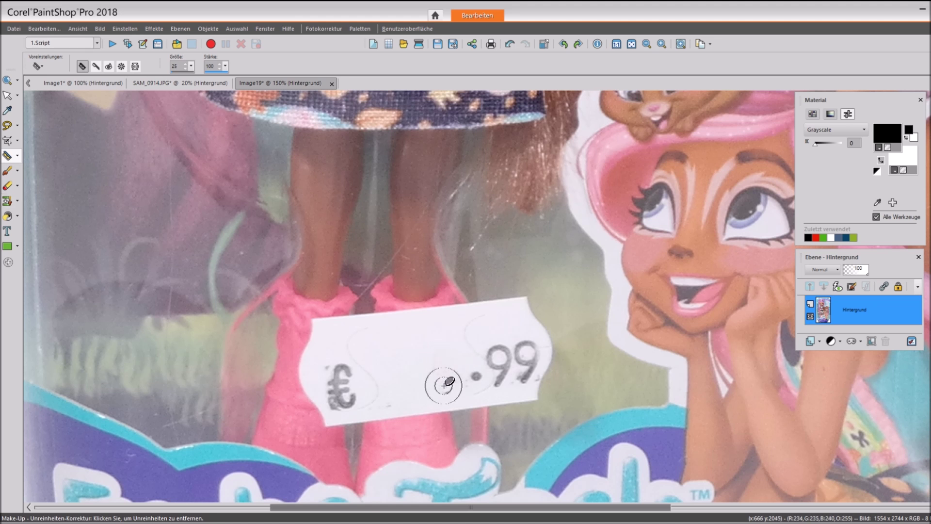
pyautogui.click(479, 375)
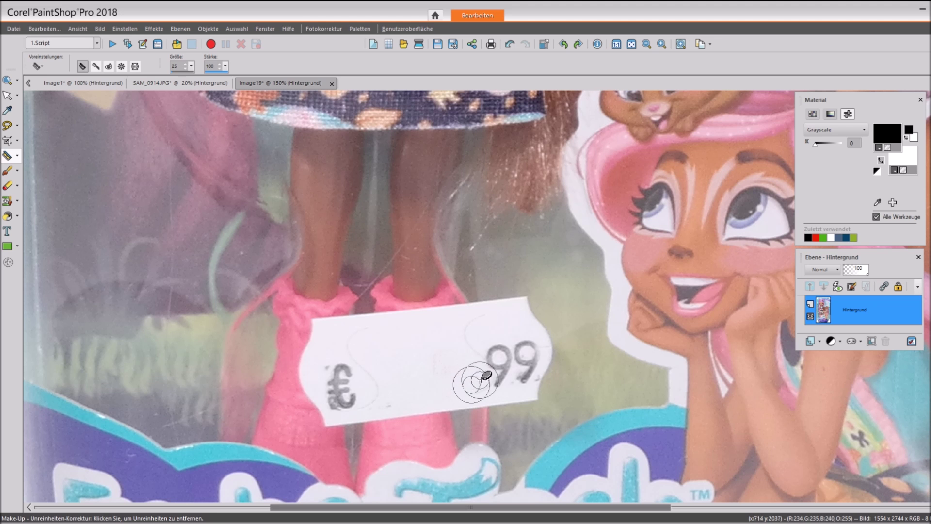
# - Erase the remaining two 9s at the right end of the price sticker with the blemish correction
pyautogui.click(496, 347)
pyautogui.click(490, 364)
pyautogui.click(485, 386)
pyautogui.click(502, 364)
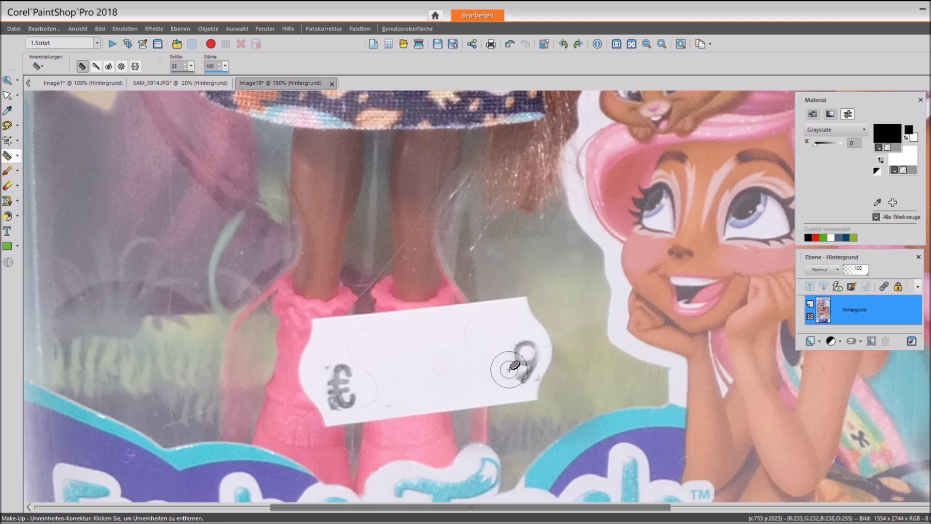
pyautogui.click(520, 344)
pyautogui.click(522, 372)
pyautogui.click(523, 373)
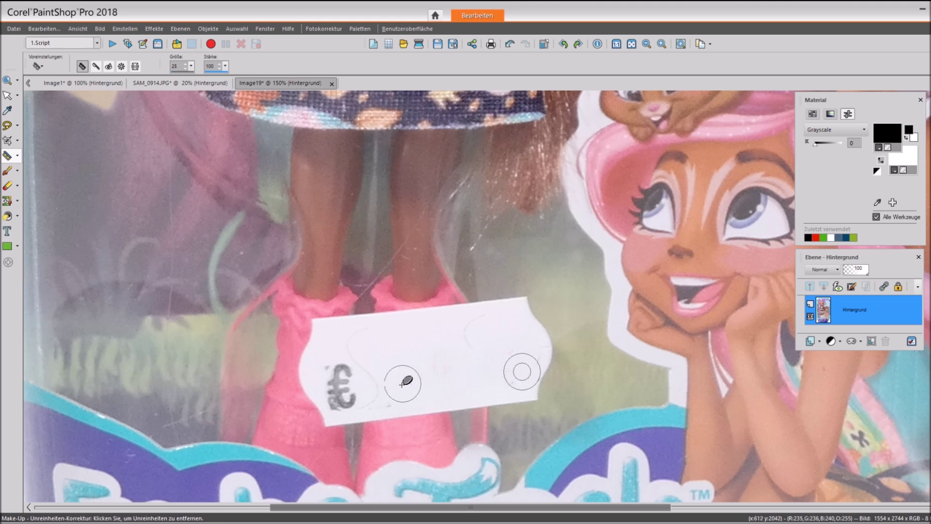
# - Erase the currency symbol, leftover smudges and thin curved cut lines from the price sticker so it is plain white
pyautogui.click(333, 400)
pyautogui.click(337, 376)
pyautogui.click(338, 383)
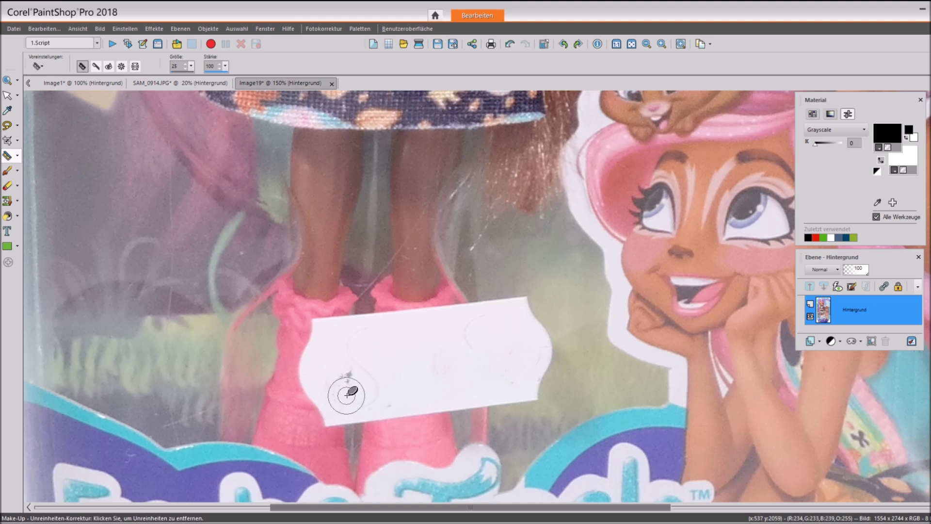
pyautogui.click(385, 395)
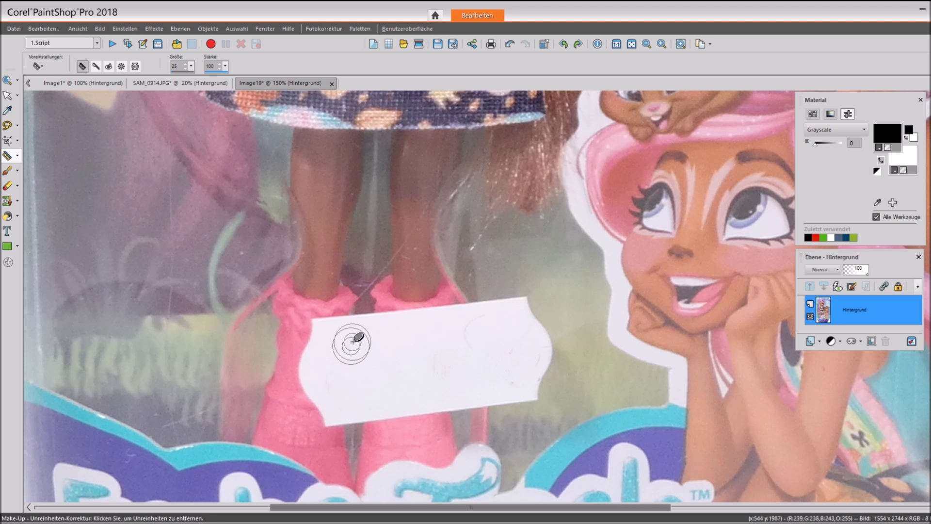
pyautogui.click(354, 329)
pyautogui.click(531, 364)
pyautogui.click(449, 359)
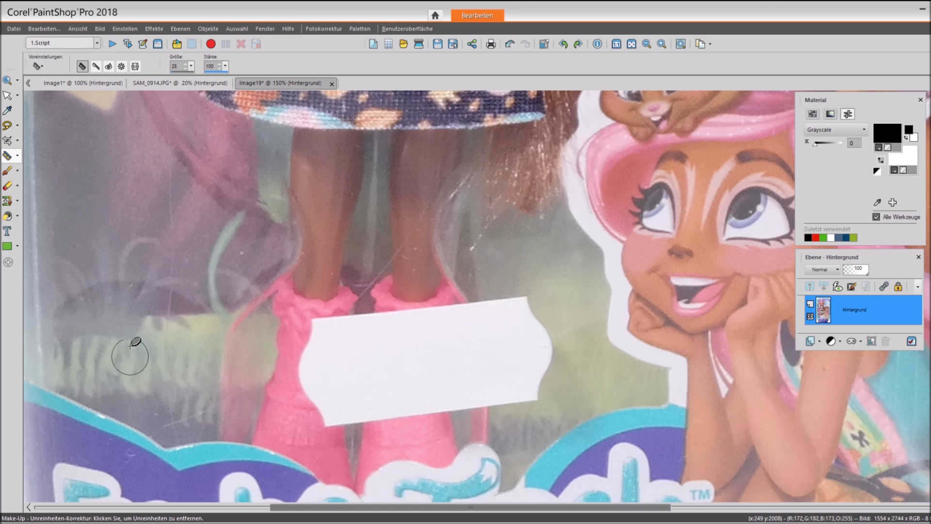
pyautogui.scroll(-5, 383, 291)
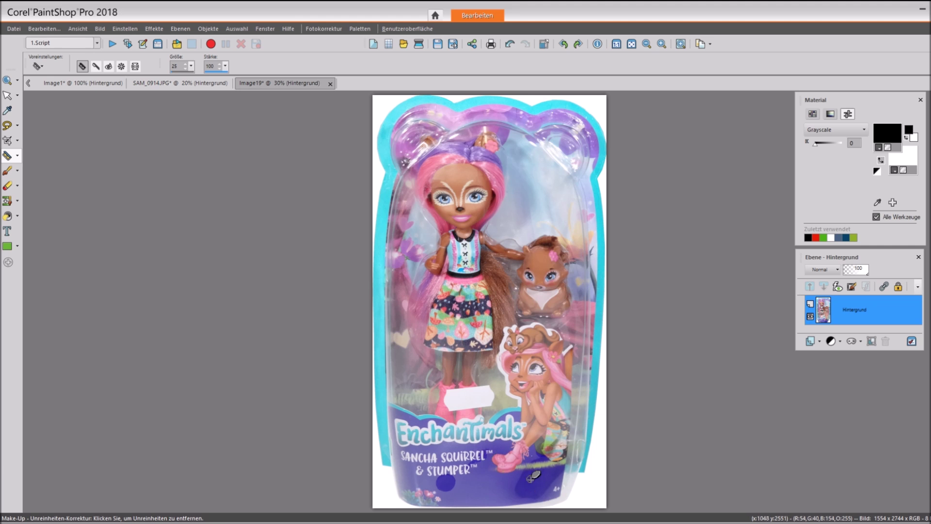
# - Set the whole image's brightness to -10 and contrast to 20 in the Brightness/Contrast adjustment
pyautogui.scroll(2, 532, 478)
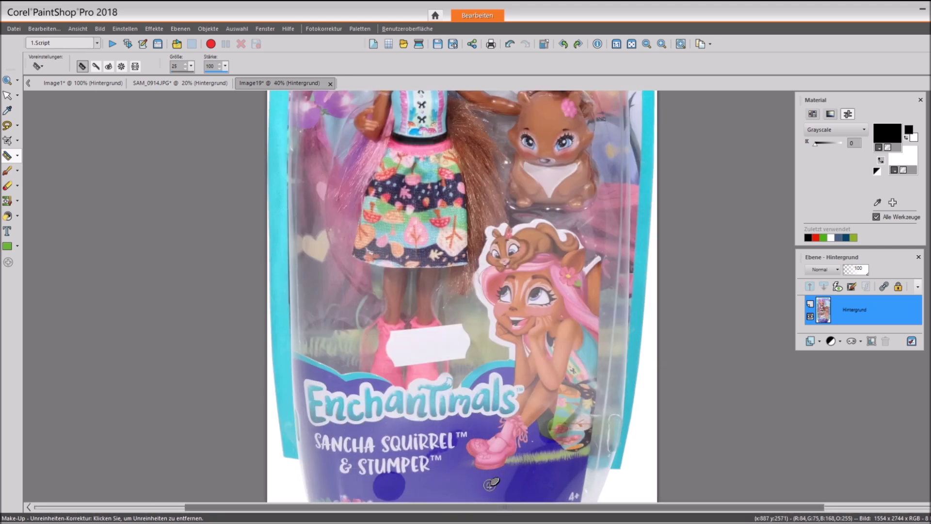
pyautogui.scroll(-1, 492, 483)
pyautogui.scroll(-1, 436, 304)
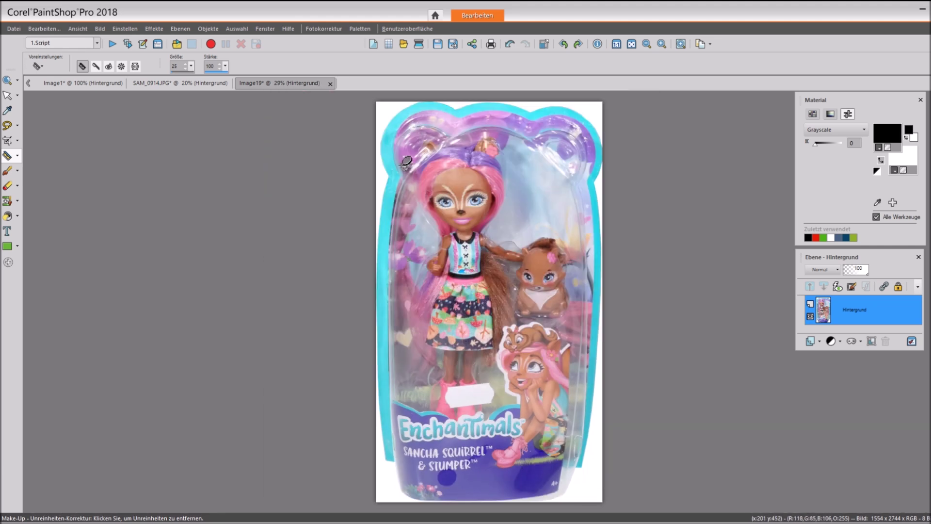
pyautogui.click(124, 28)
pyautogui.click(152, 29)
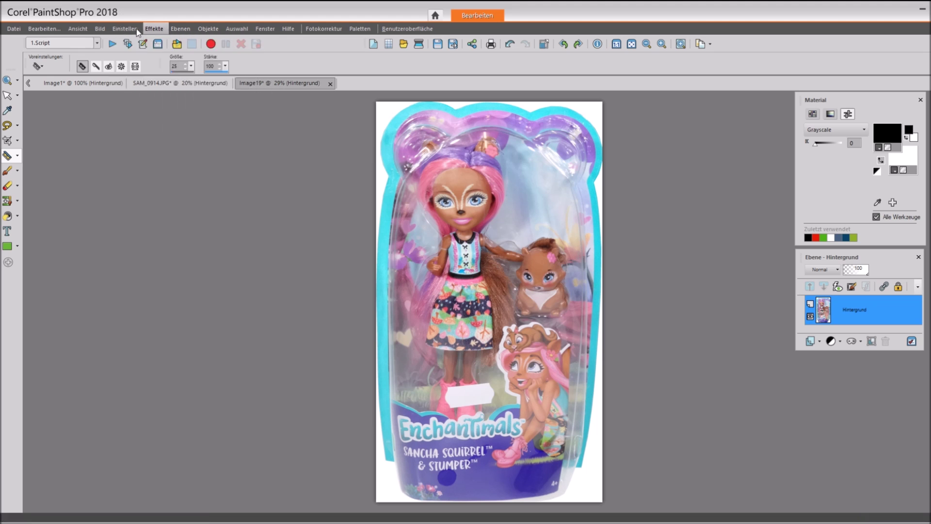
pyautogui.click(127, 28)
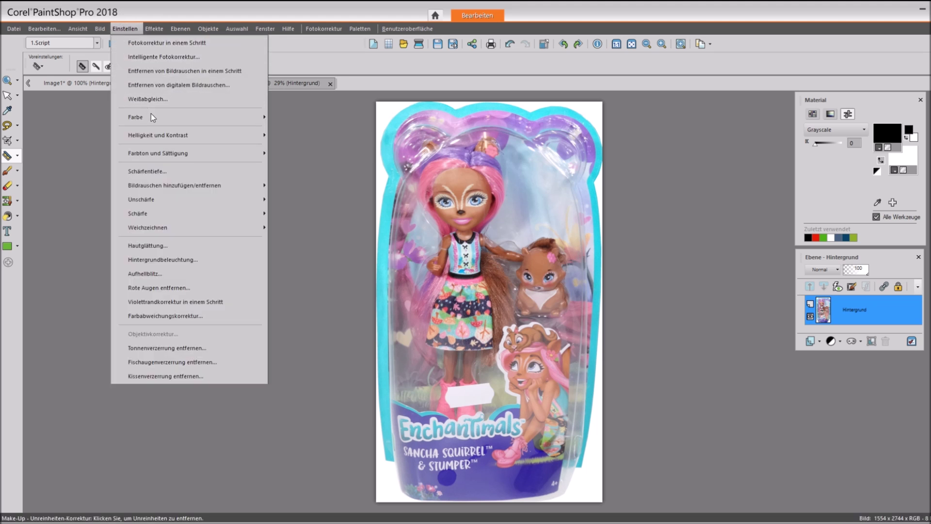
pyautogui.moveTo(167, 136)
pyautogui.click(283, 134)
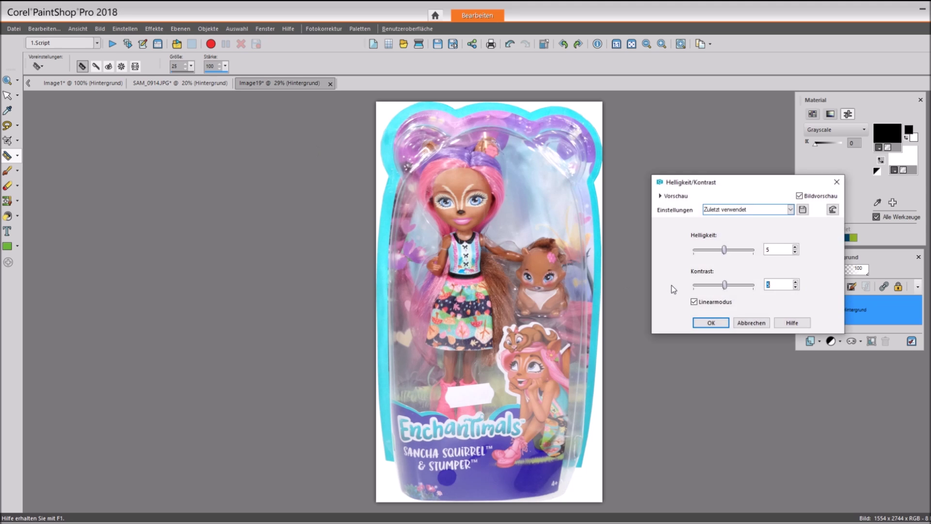
pyautogui.write('-10')
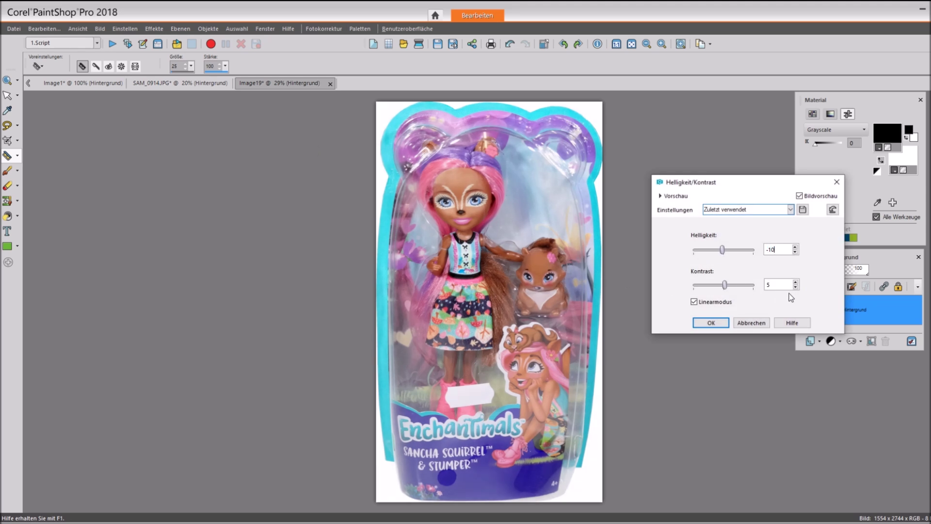
pyautogui.write('20')
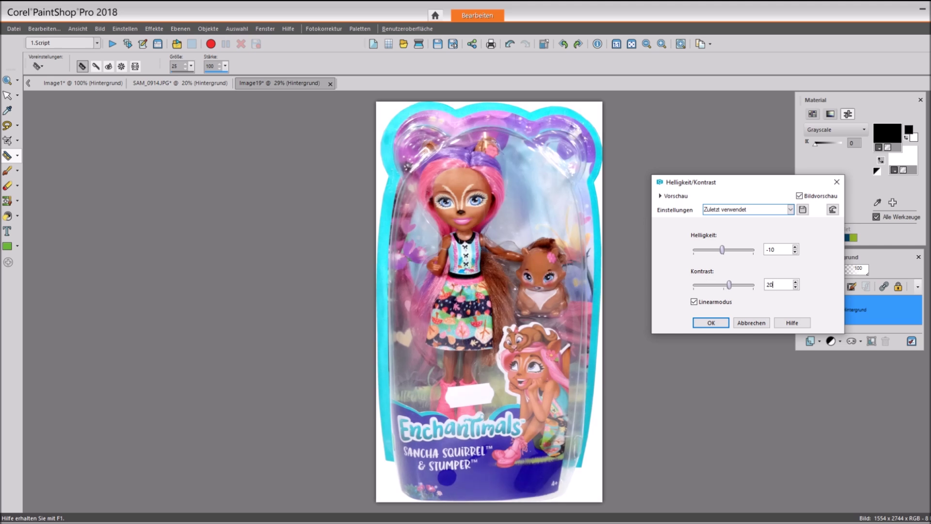
# - Move the adjustment dialog clear of the photo and compare the image with its preview off and on
pyautogui.moveTo(776, 182); pyautogui.dragTo(210, 153)
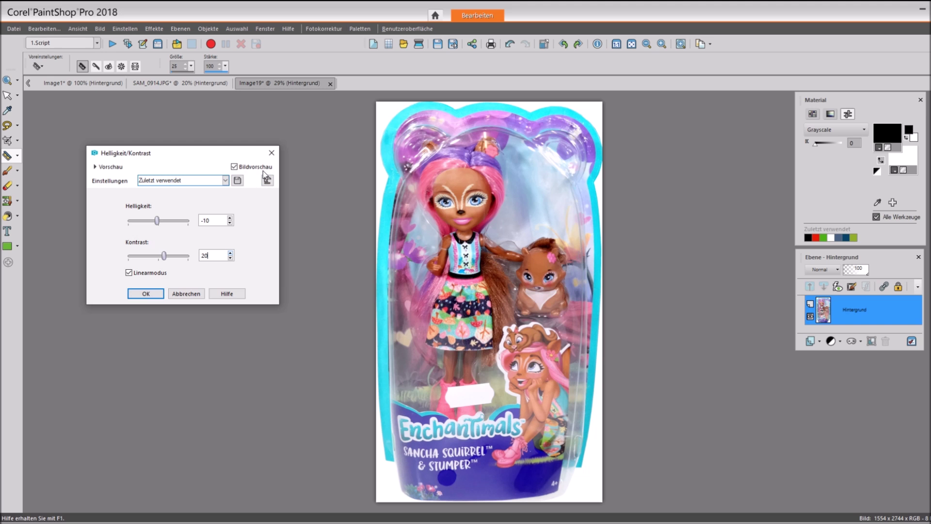
pyautogui.click(234, 167)
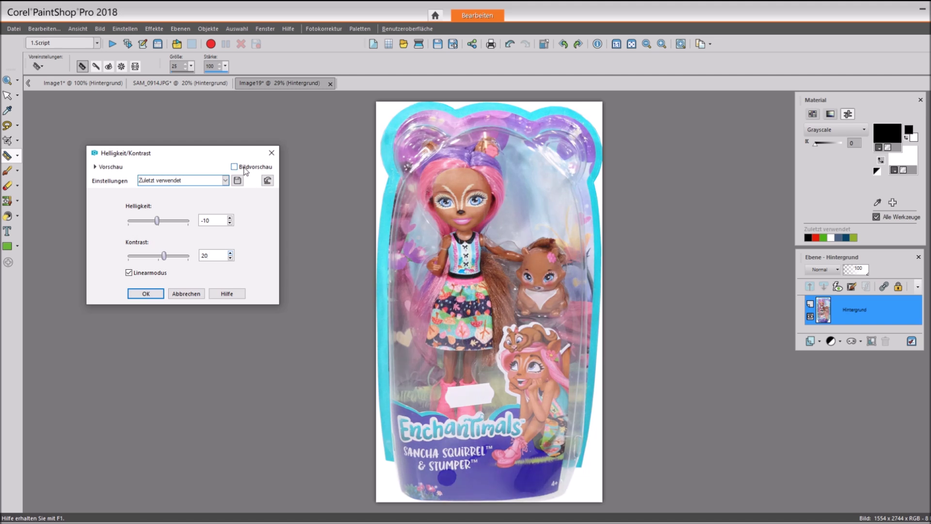
pyautogui.click(235, 166)
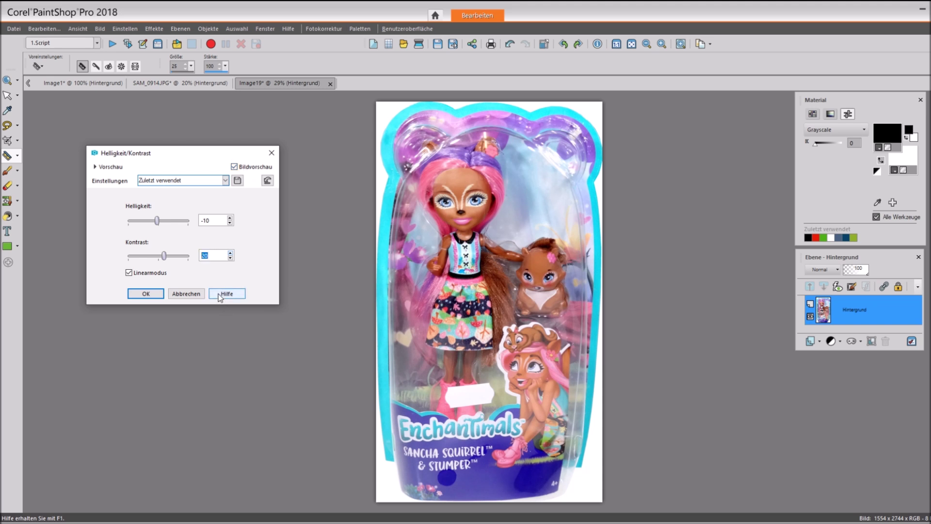
# - Set the brightness to -5 and the contrast to 15 and apply the adjustment to the photo
pyautogui.write('15')
pyautogui.press('BackSpace')
pyautogui.press('BackSpace')
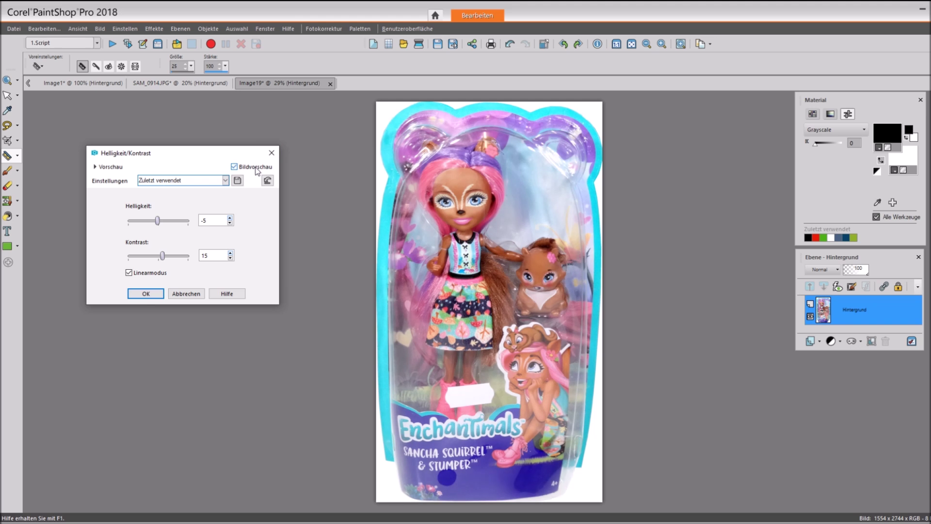
pyautogui.click(142, 295)
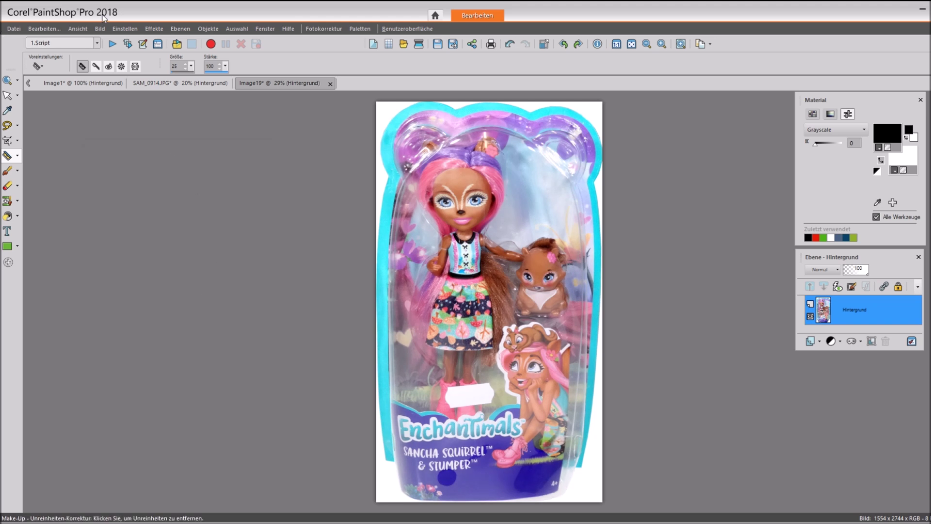
# - Apply High Pass Sharpen to the packaging photo with radius 10.00, strength 50 and the Soft Light (Weiches Licht) blend mode
pyautogui.click(124, 29)
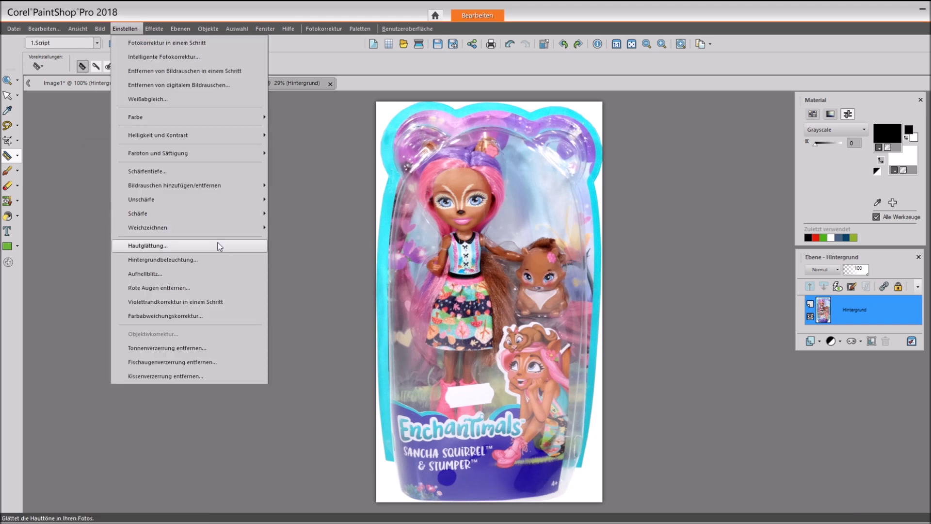
pyautogui.moveTo(195, 215)
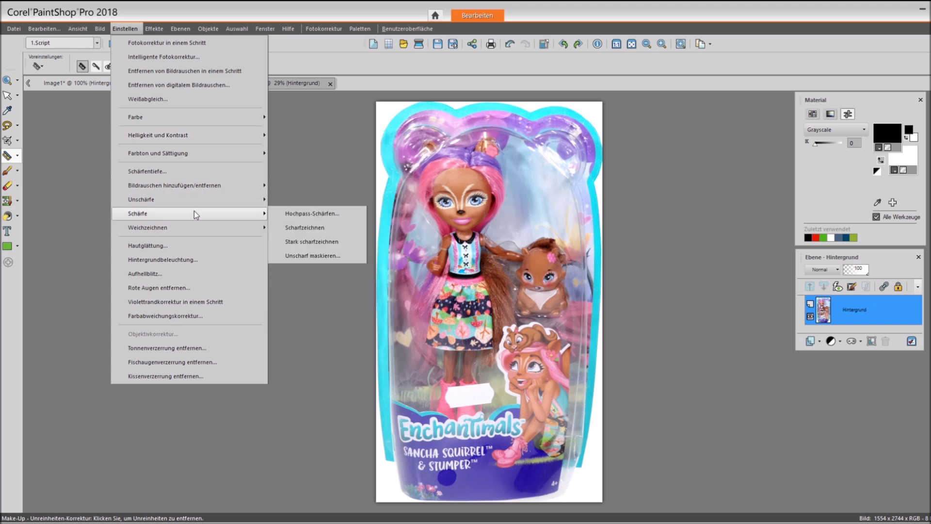
pyautogui.click(310, 228)
pyautogui.click(679, 292)
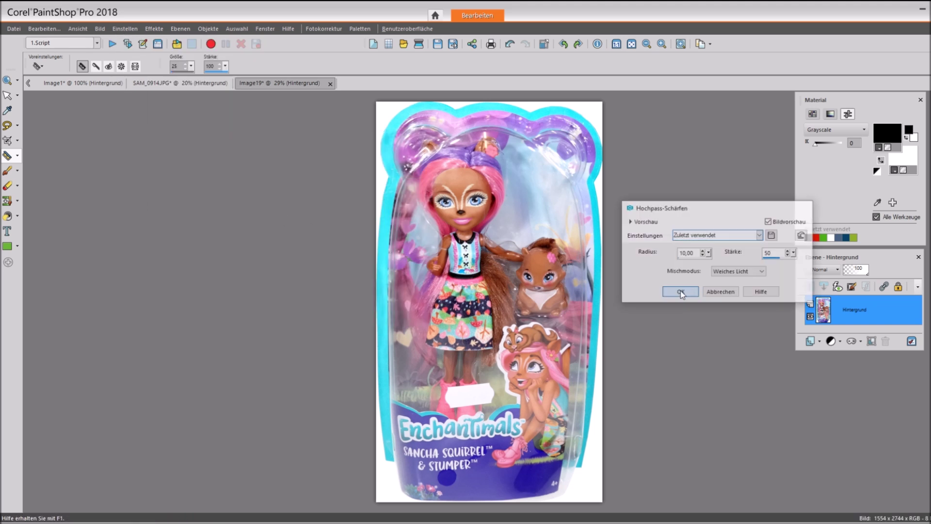
# - Resize the packaging photo to a height of 750 pixels with the aspect ratio locked
pyautogui.click(100, 29)
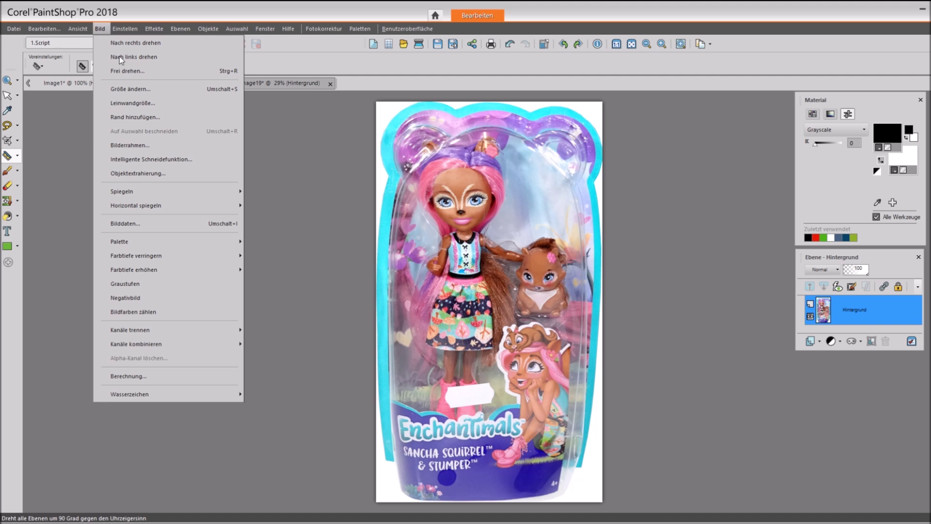
pyautogui.click(141, 89)
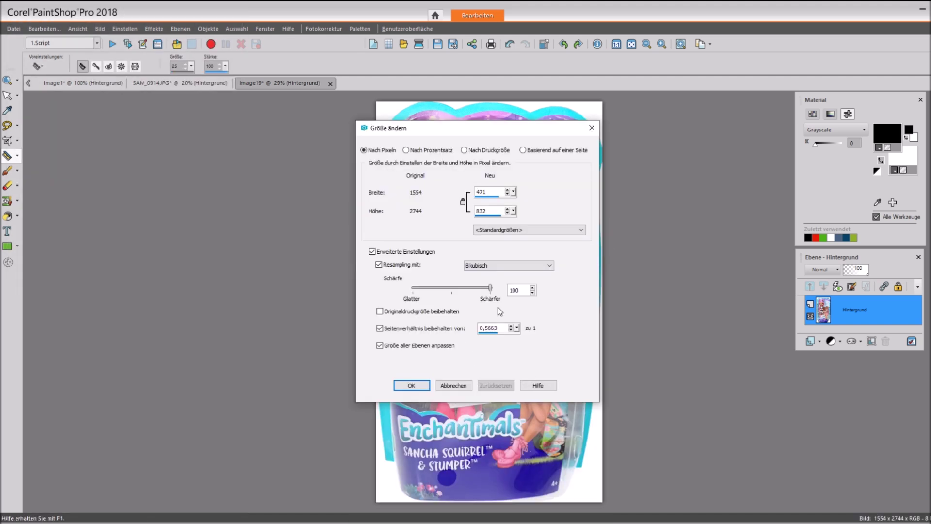
pyautogui.doubleClick(487, 211)
pyautogui.write('750')
pyautogui.click(411, 385)
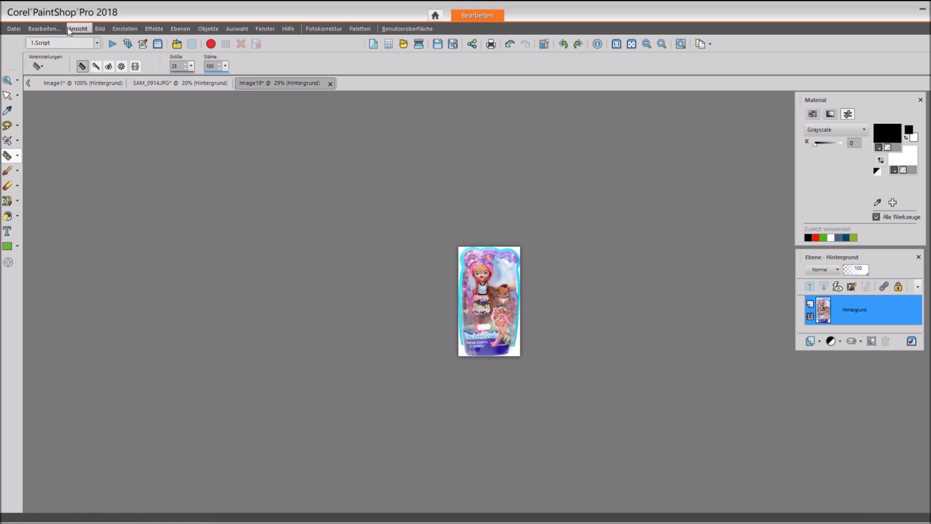
# - Copy the resized photo and paste it as a new layer into the white 1200 x 800 canvas Image1
pyautogui.click(39, 29)
pyautogui.click(72, 131)
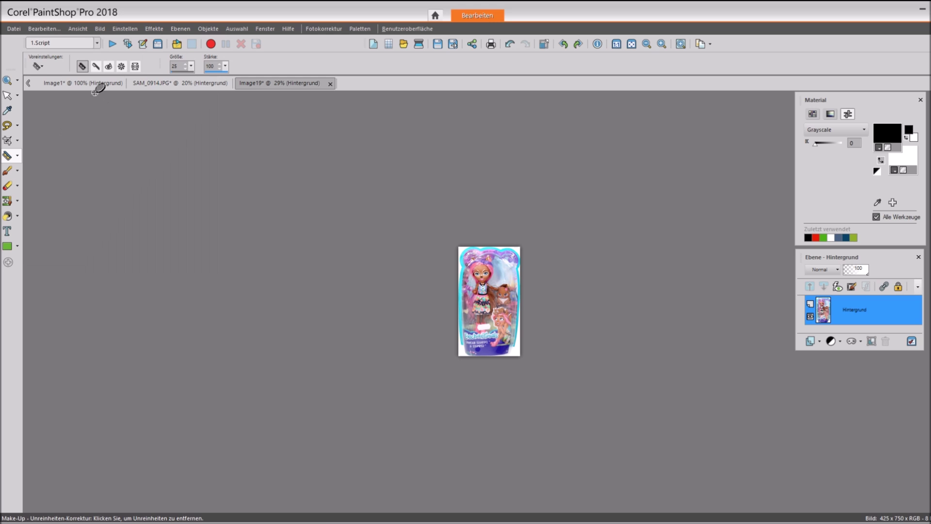
pyautogui.click(90, 83)
pyautogui.click(44, 28)
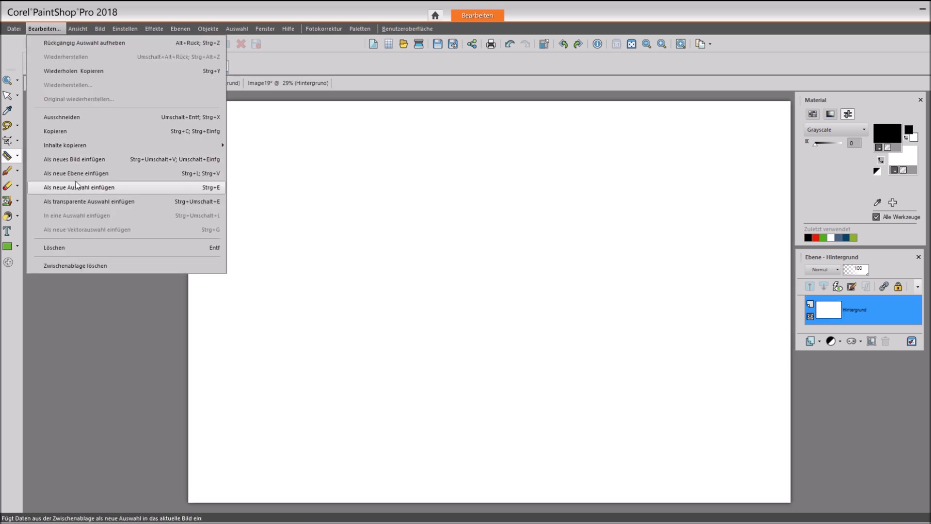
pyautogui.click(92, 173)
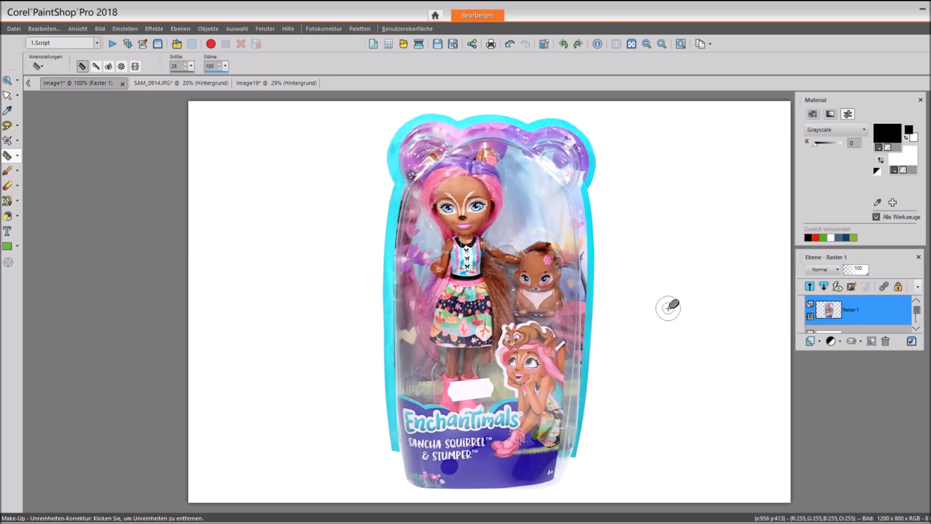
# - Rotate the pasted packaging layer about 1 degree counterclockwise and distort its lower-right corner slightly downward to straighten the box
pyautogui.click(7, 95)
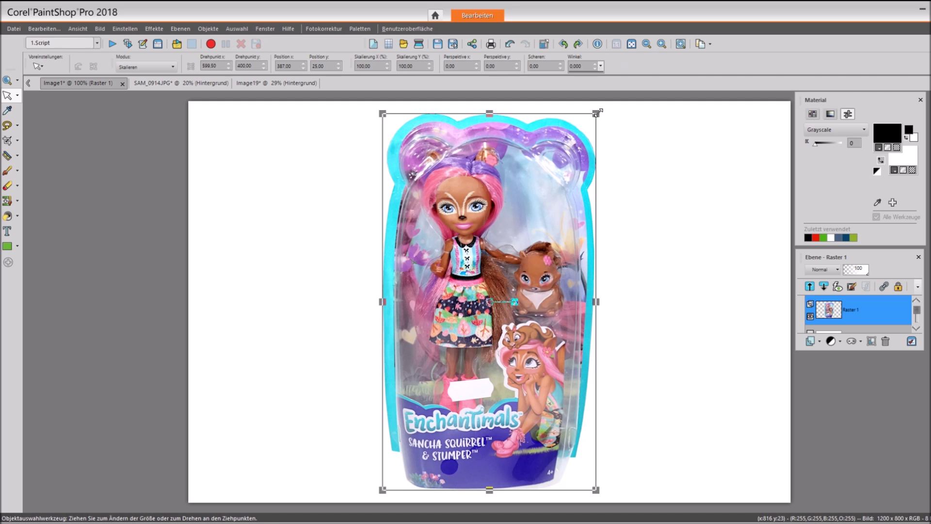
pyautogui.press('shift')
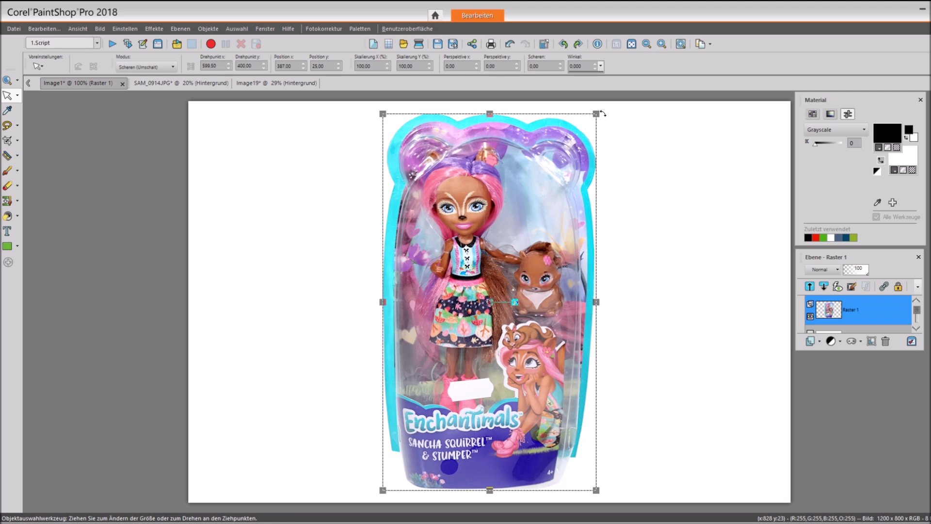
pyautogui.moveTo(593, 106); pyautogui.dragTo(594, 106)
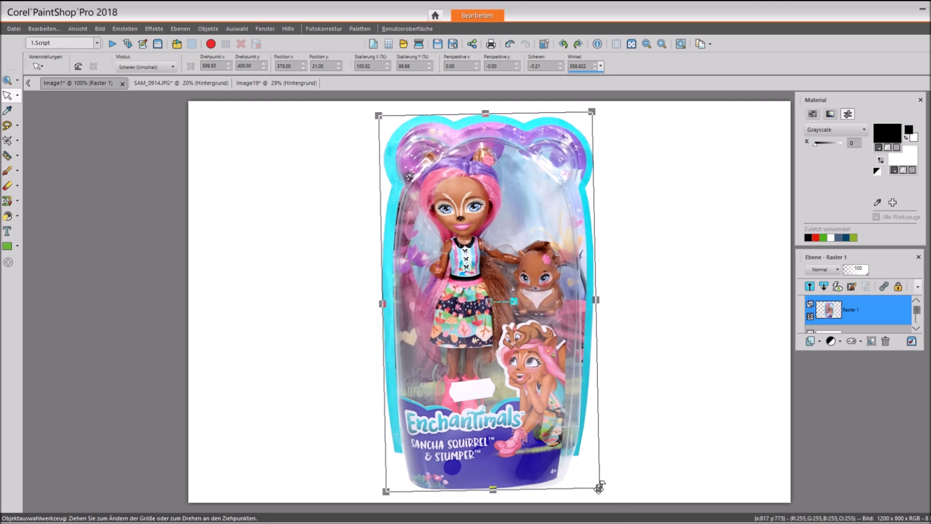
pyautogui.moveTo(599, 488); pyautogui.dragTo(599, 495)
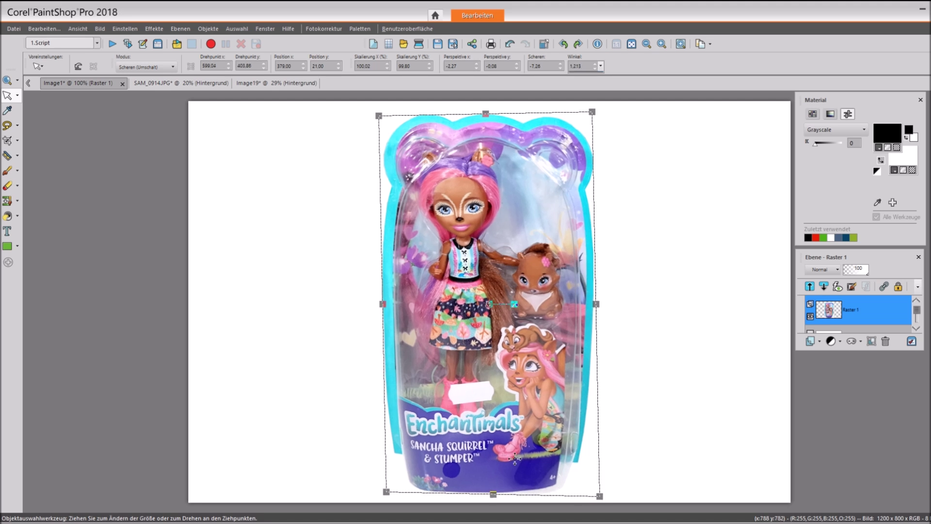
pyautogui.click(7, 109)
pyautogui.click(4, 123)
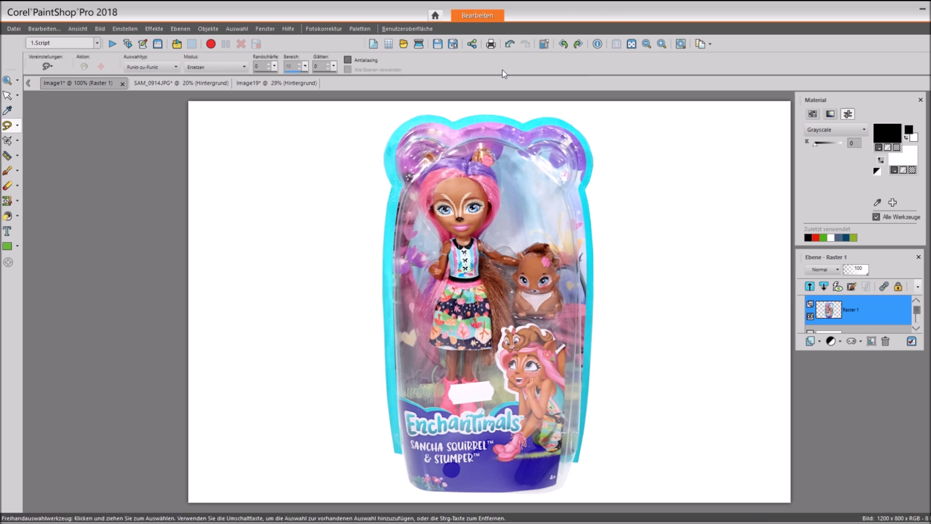
# - Apply the Sharpen (Scharfzeichnen) filter to the packaging layer and check the result
pyautogui.click(150, 27)
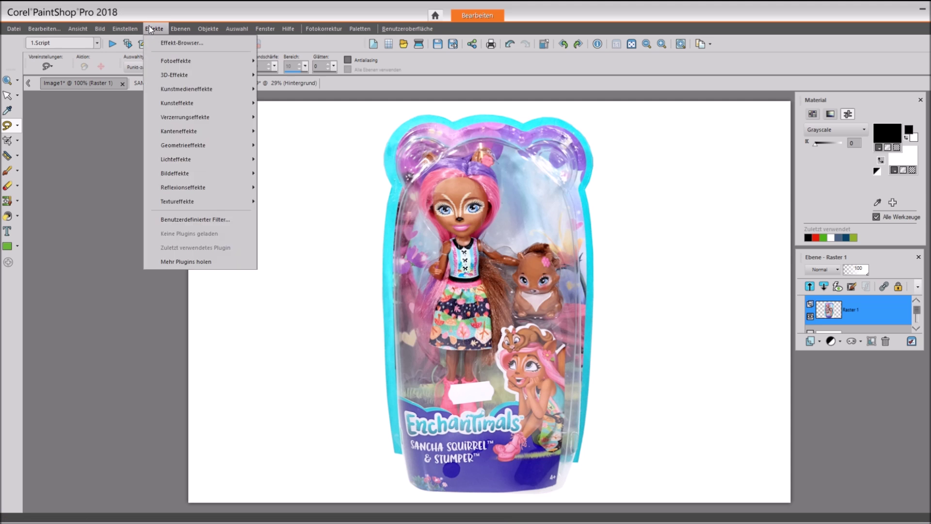
pyautogui.moveTo(120, 27)
pyautogui.moveTo(203, 224)
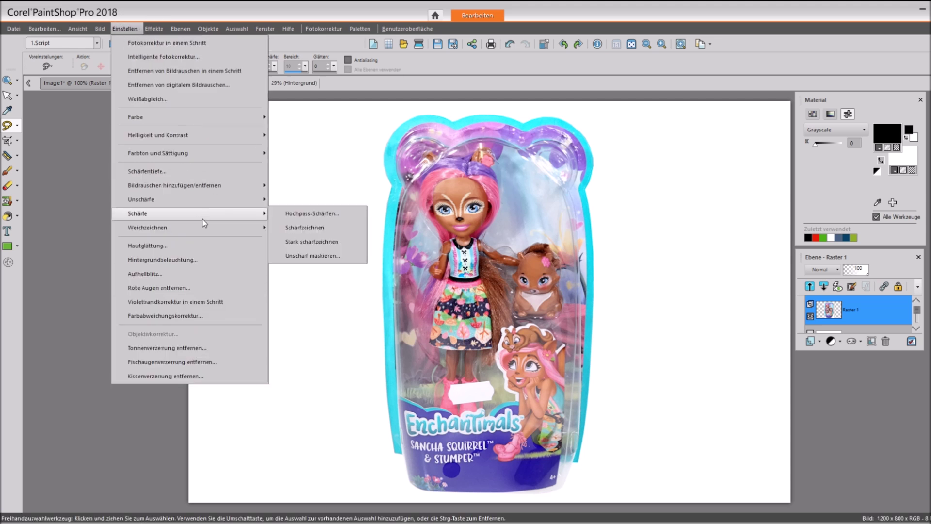
pyautogui.click(299, 234)
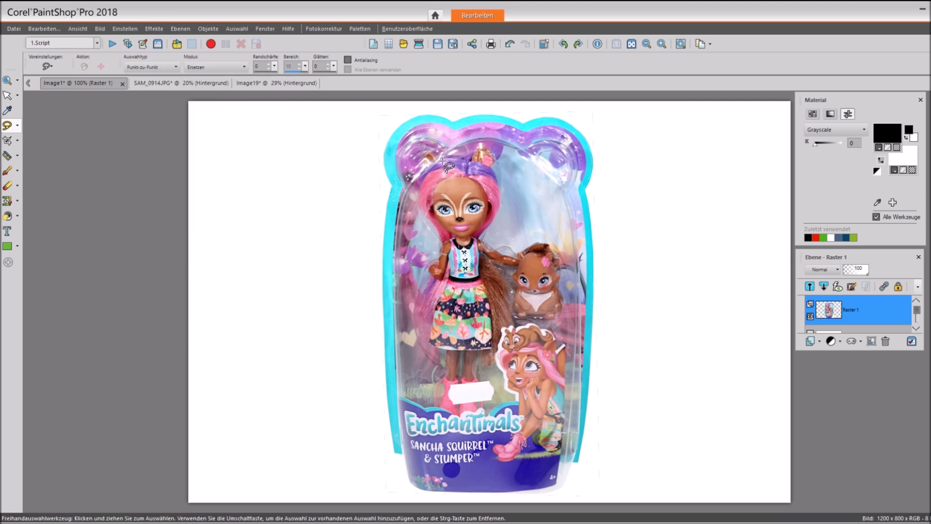
pyautogui.scroll(1, 526, 378)
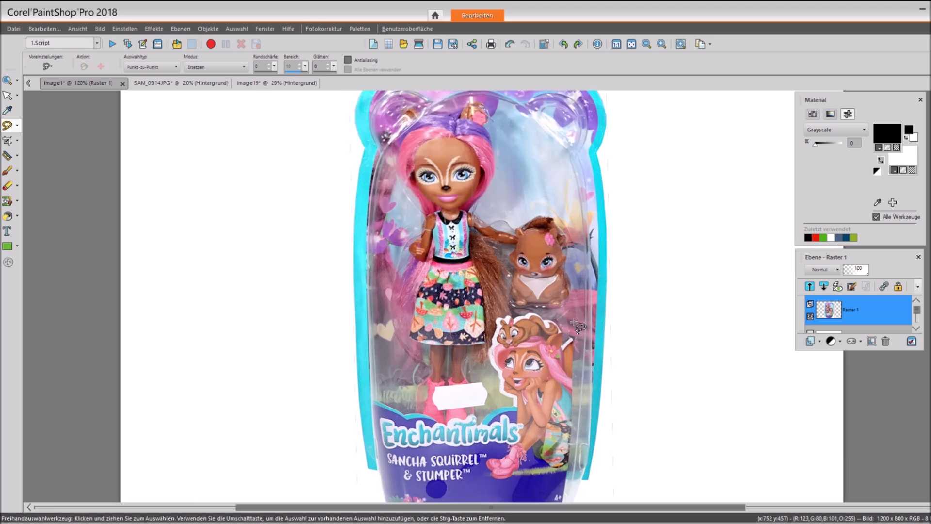
pyautogui.scroll(-1, 557, 288)
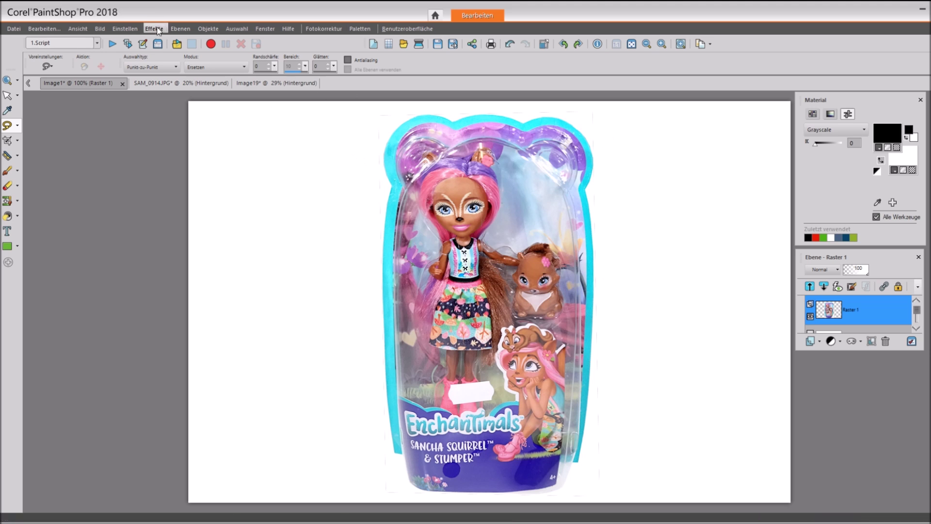
# - Merge all layers of the sharpened image into one background
pyautogui.click(182, 29)
pyautogui.moveTo(253, 223)
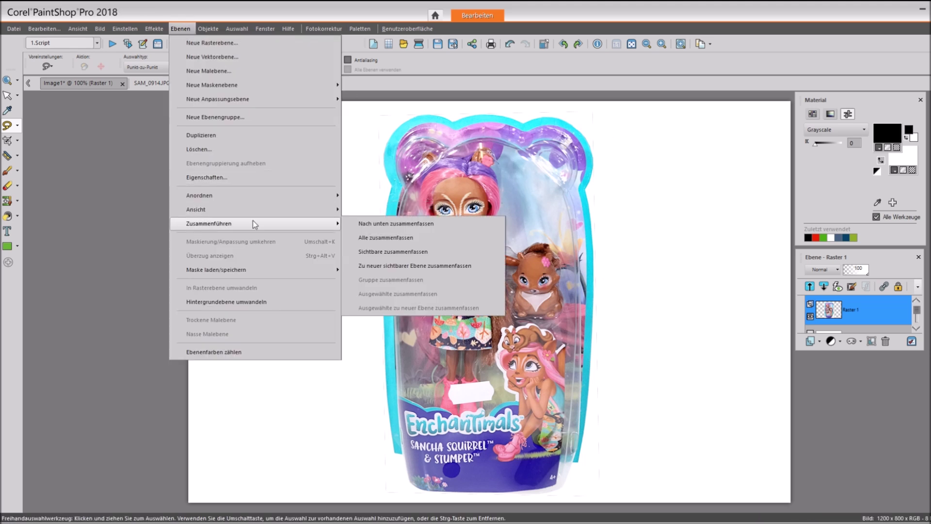
pyautogui.click(385, 237)
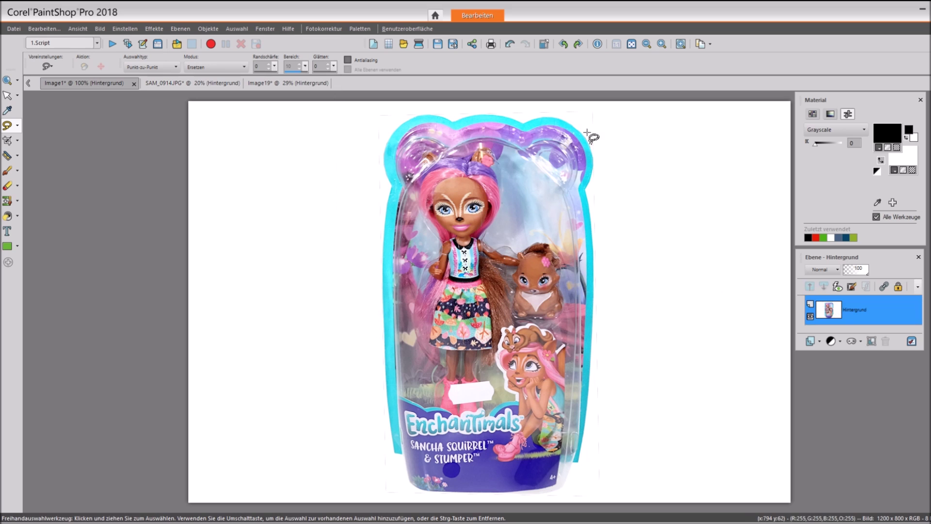
# - Examine the white areas around the packaging's edges and lower corners for leftover outline marks
pyautogui.scroll(1, 609, 342)
pyautogui.scroll(1, 270, 204)
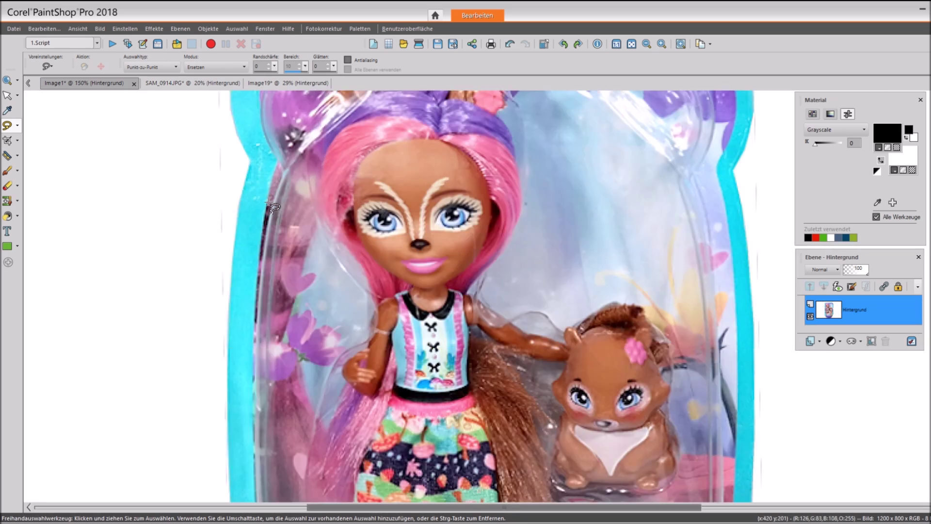
pyautogui.scroll(-1, 270, 203)
pyautogui.scroll(-1, 465, 184)
pyautogui.scroll(-1, 580, 148)
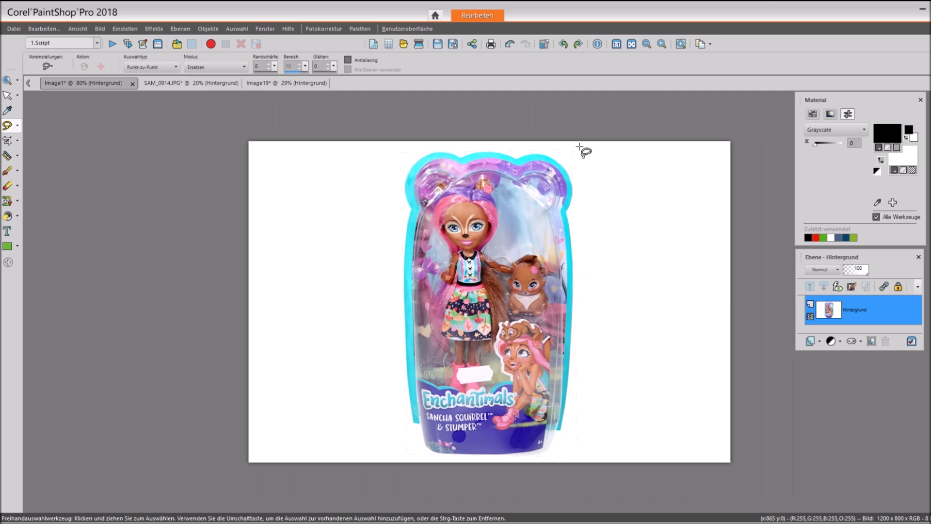
pyautogui.scroll(4, 421, 151)
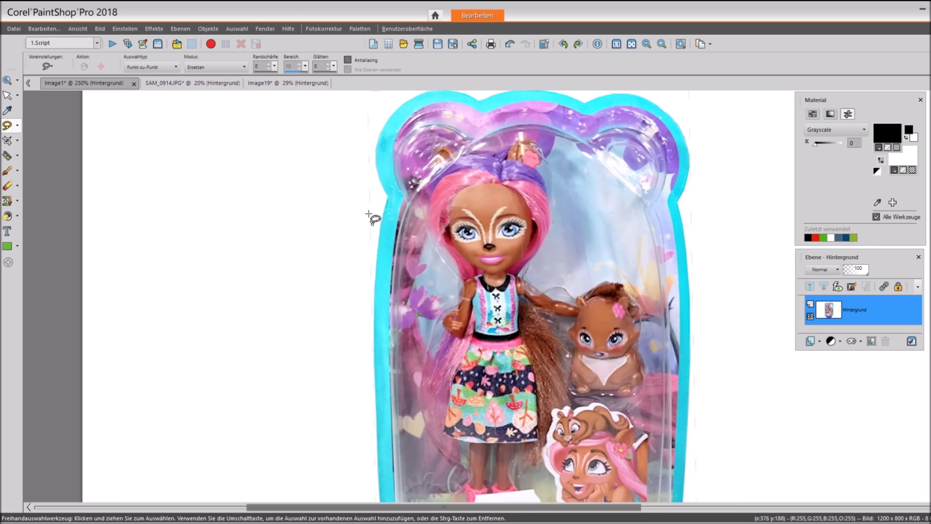
pyautogui.scroll(1, 374, 218)
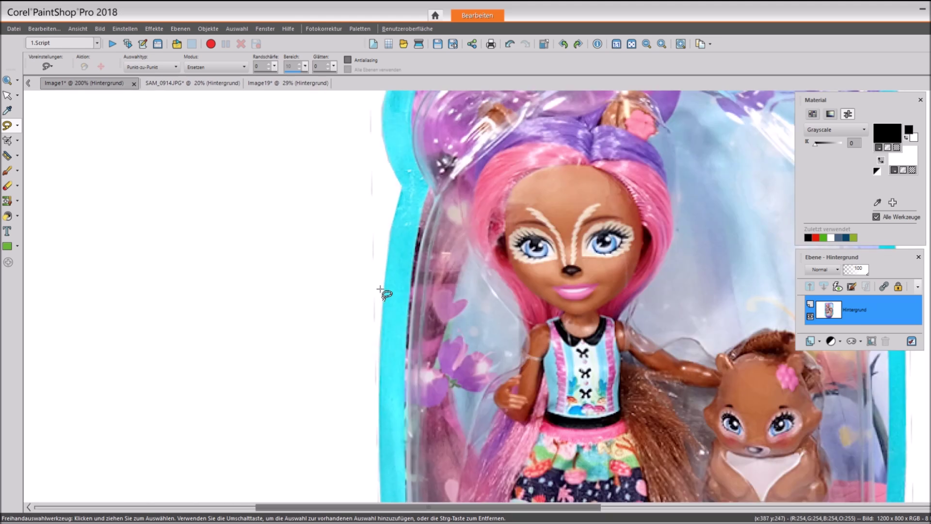
pyautogui.scroll(-3, 383, 290)
pyautogui.scroll(-1, 426, 467)
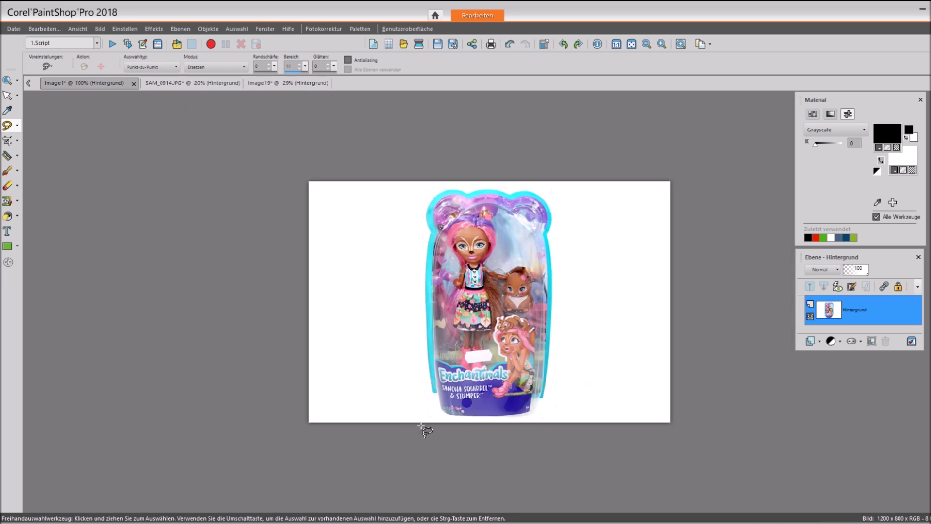
pyautogui.scroll(2, 425, 432)
pyautogui.scroll(1, 609, 489)
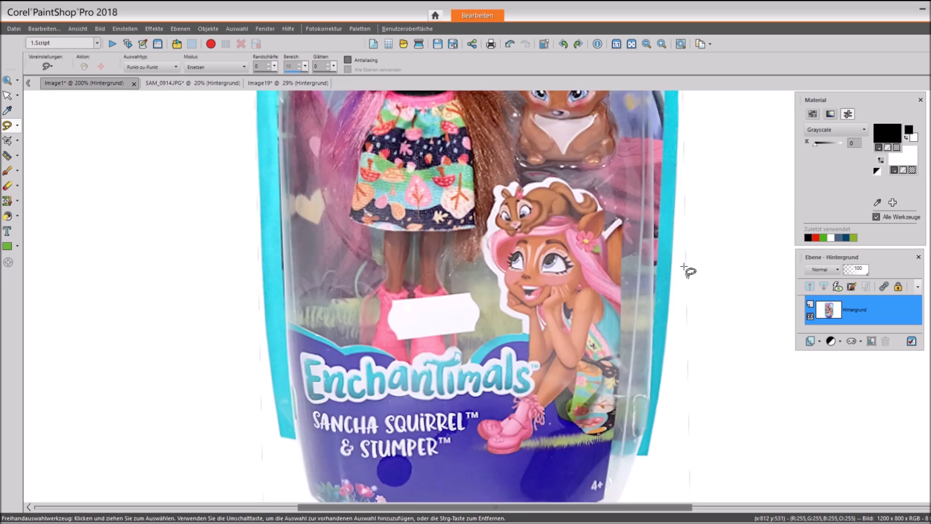
pyautogui.scroll(-1, 688, 266)
pyautogui.scroll(-1, 686, 212)
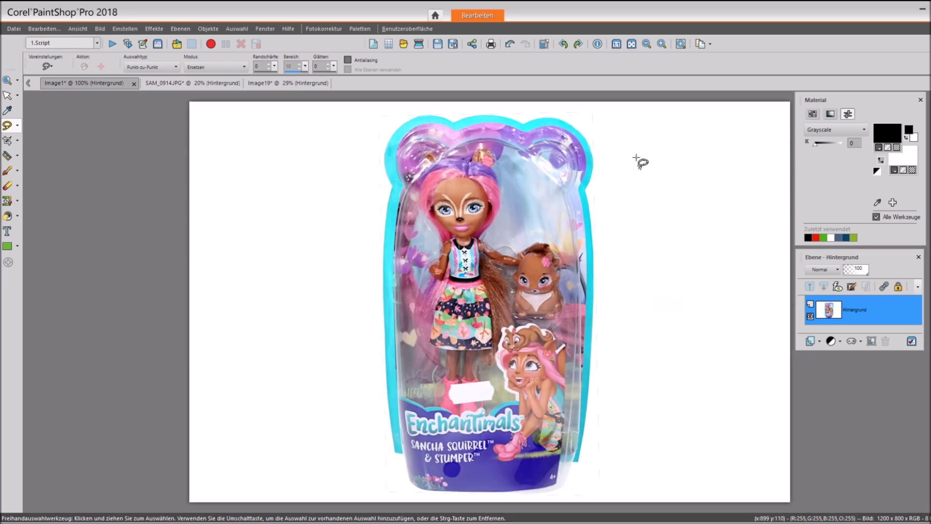
pyautogui.scroll(1, 543, 123)
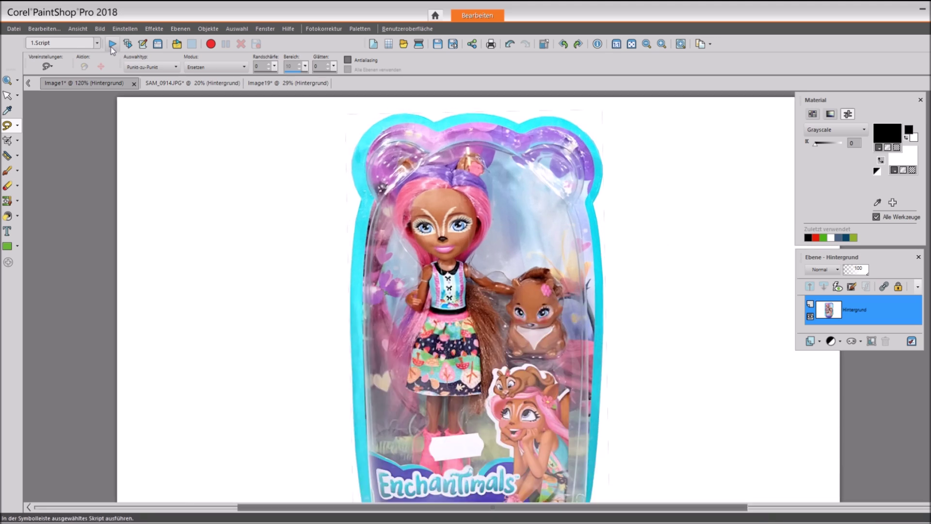
# - Undo the layer merge and the sharpening, and merge all layers of the unsharpened image
pyautogui.press('ctrl')
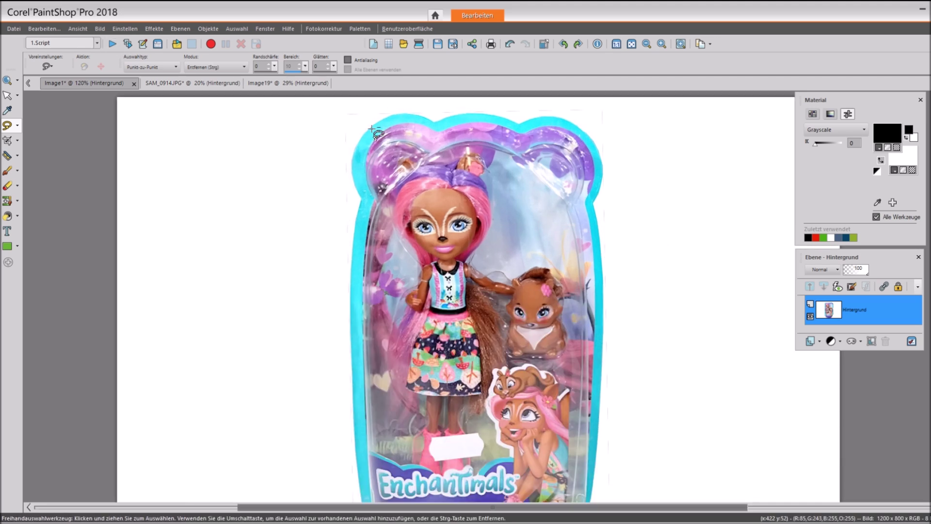
pyautogui.hotkey('ctrl', 'l')
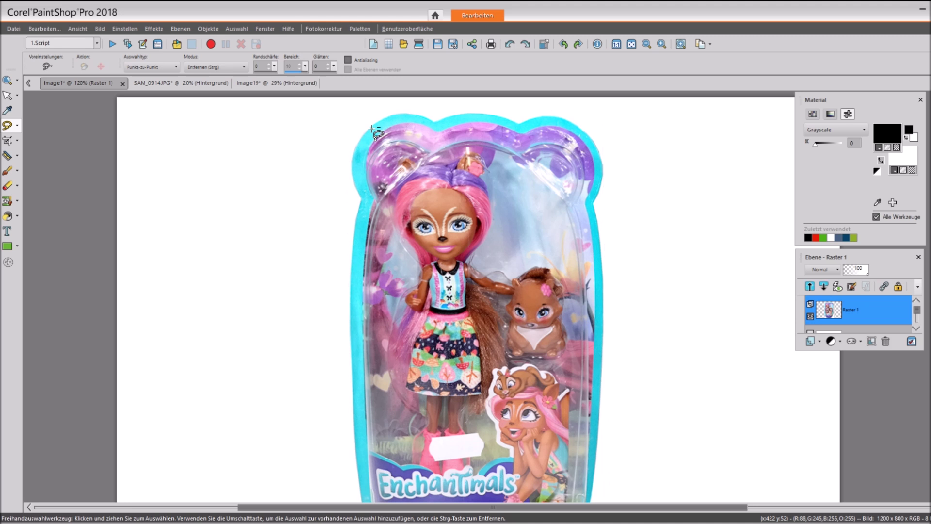
pyautogui.click(180, 28)
pyautogui.moveTo(312, 223)
pyautogui.click(383, 238)
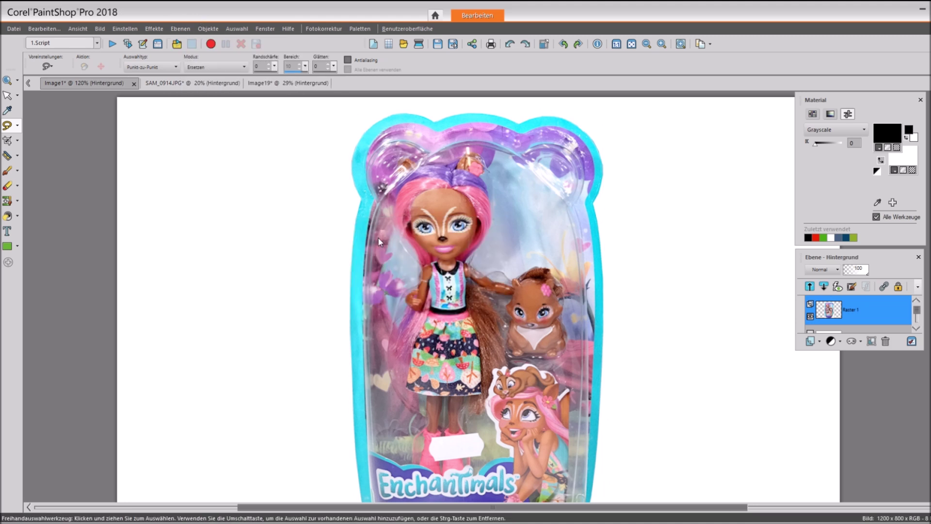
# - Apply the Sharpen (Scharfzeichnen) filter to the merged packaging image and check the whole canvas
pyautogui.click(157, 30)
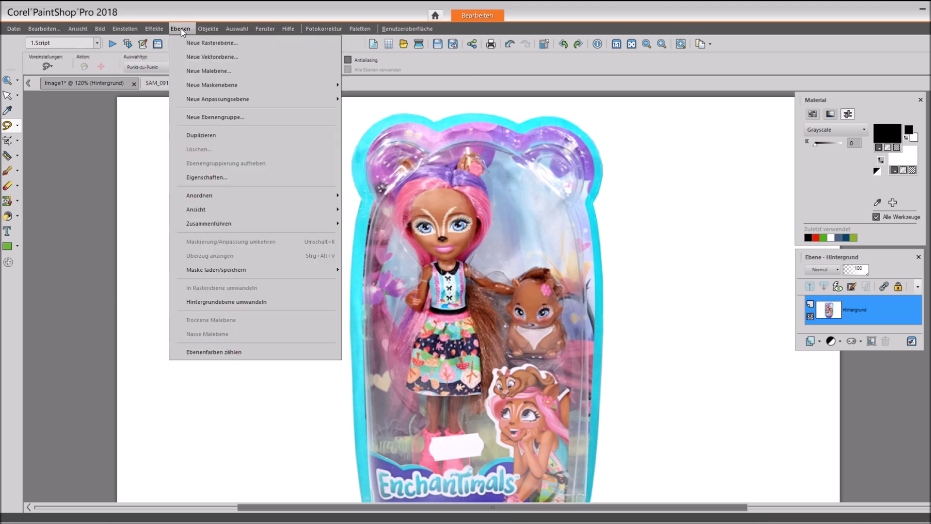
pyautogui.moveTo(124, 27)
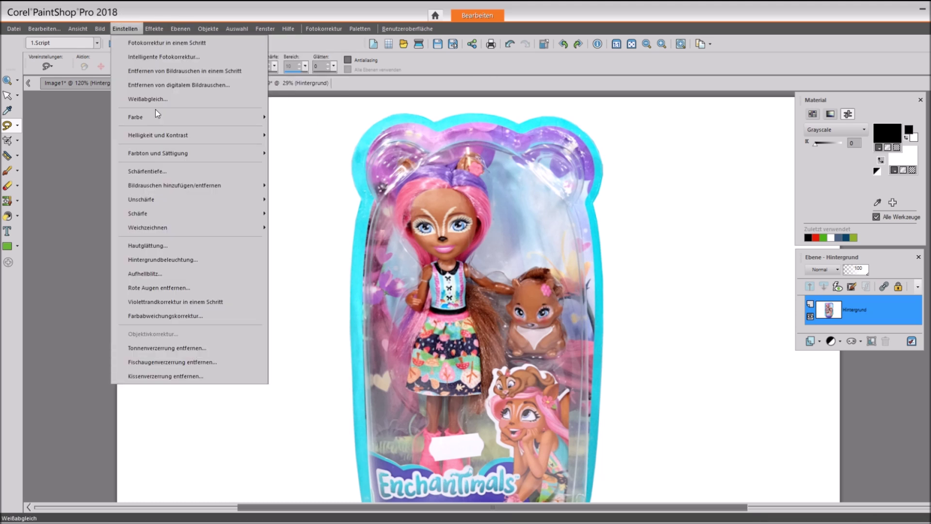
pyautogui.moveTo(204, 215)
pyautogui.click(291, 230)
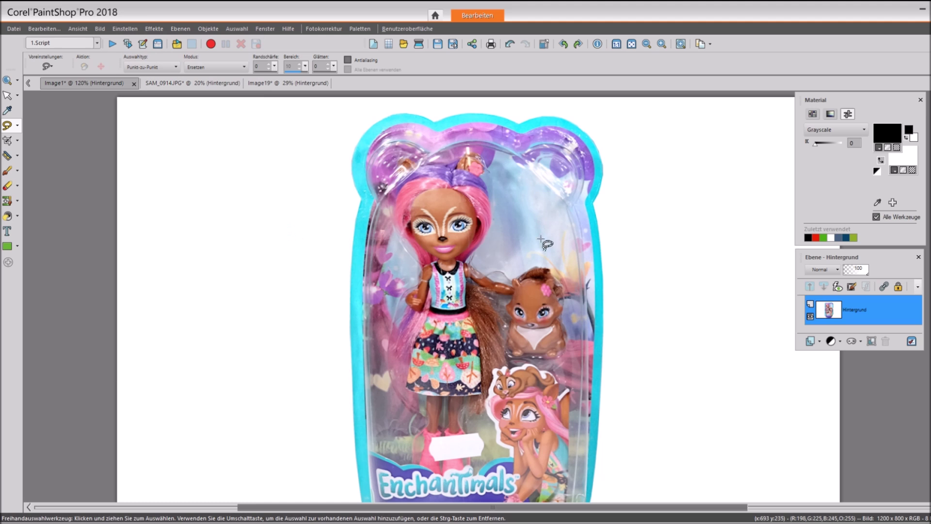
pyautogui.scroll(-2, 618, 202)
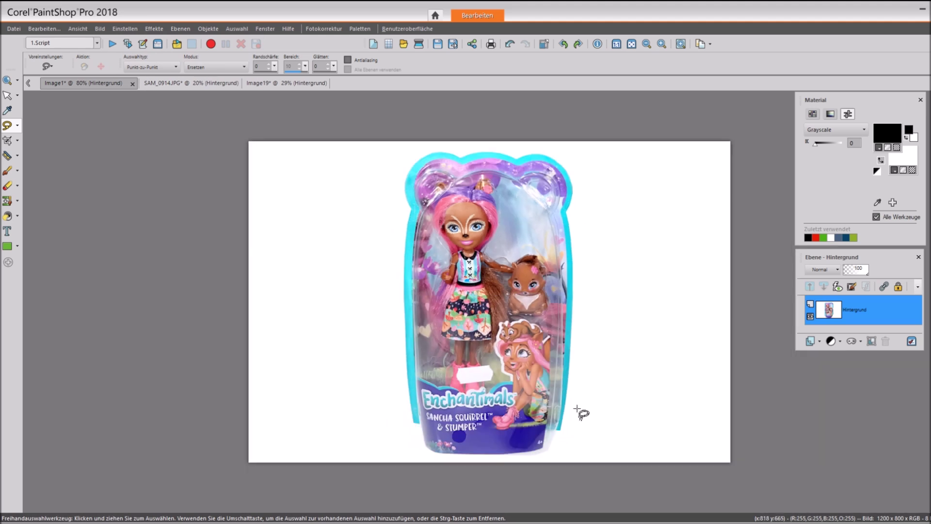
pyautogui.scroll(1, 485, 434)
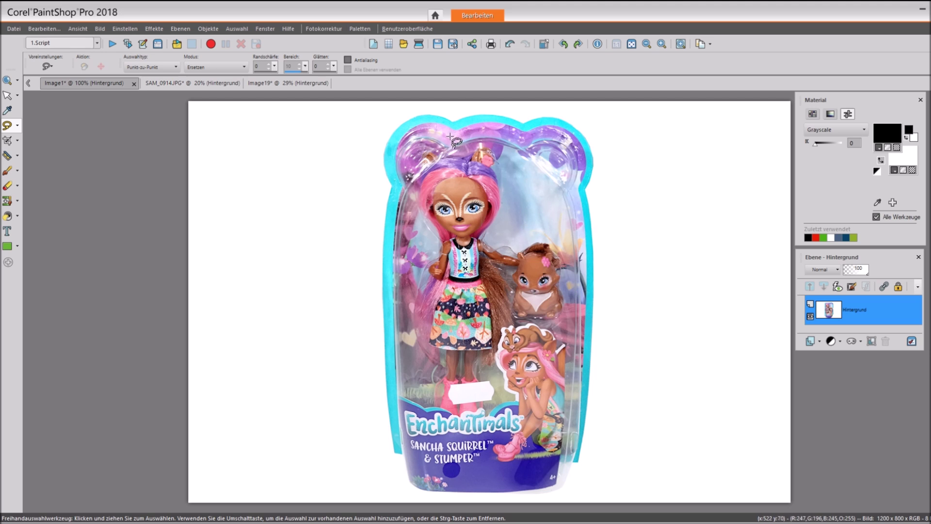
# - Compare the sharpened image with the cropped version in Image19 and the original photo SAM_0914.JPG, and return to Image1
pyautogui.click(271, 84)
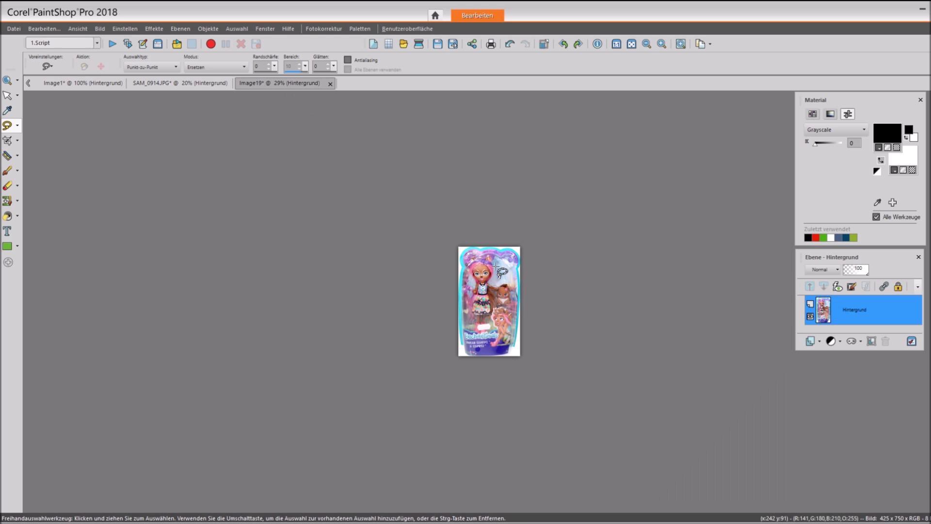
pyautogui.scroll(1, 486, 342)
pyautogui.scroll(3, 486, 342)
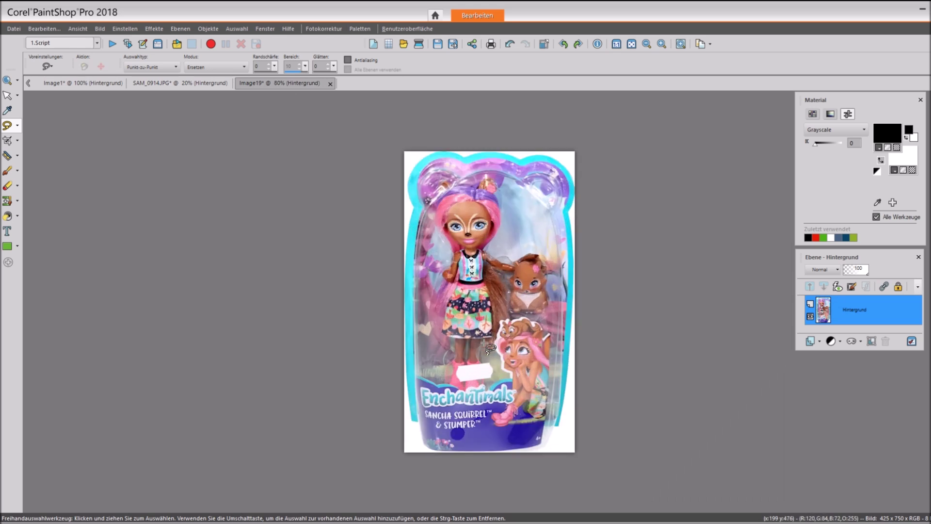
pyautogui.click(181, 83)
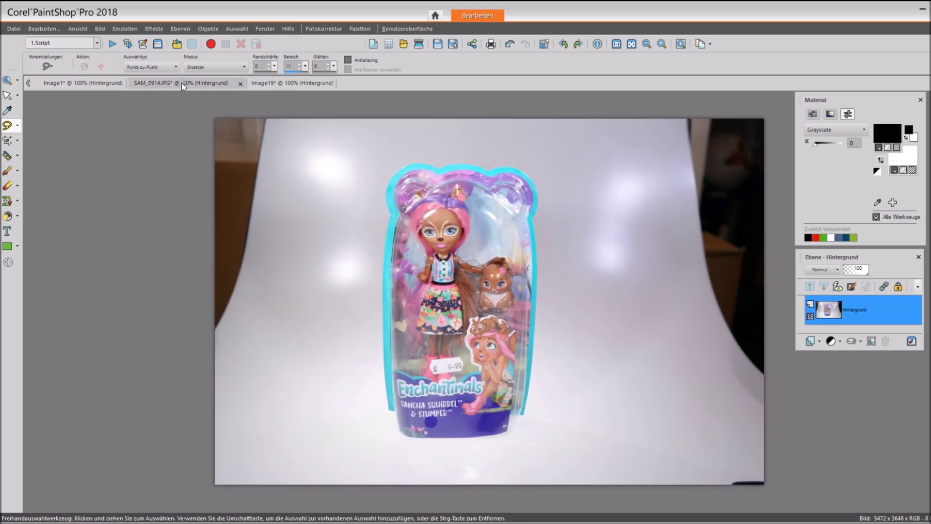
pyautogui.scroll(1, 492, 301)
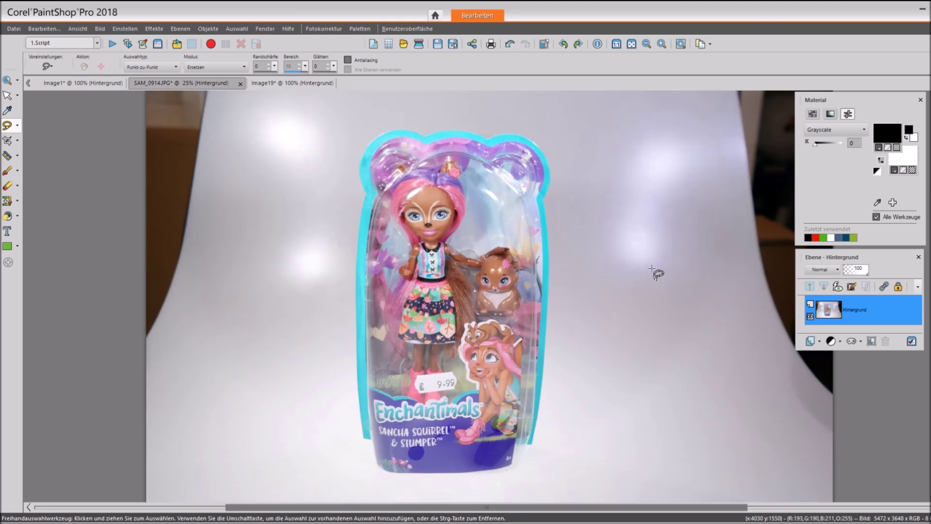
pyautogui.scroll(1, 628, 274)
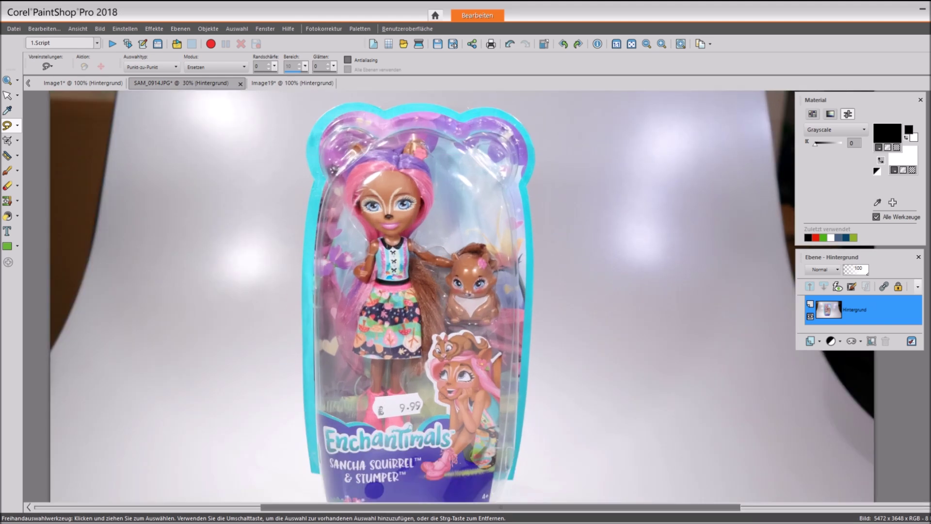
pyautogui.scroll(-1, 462, 295)
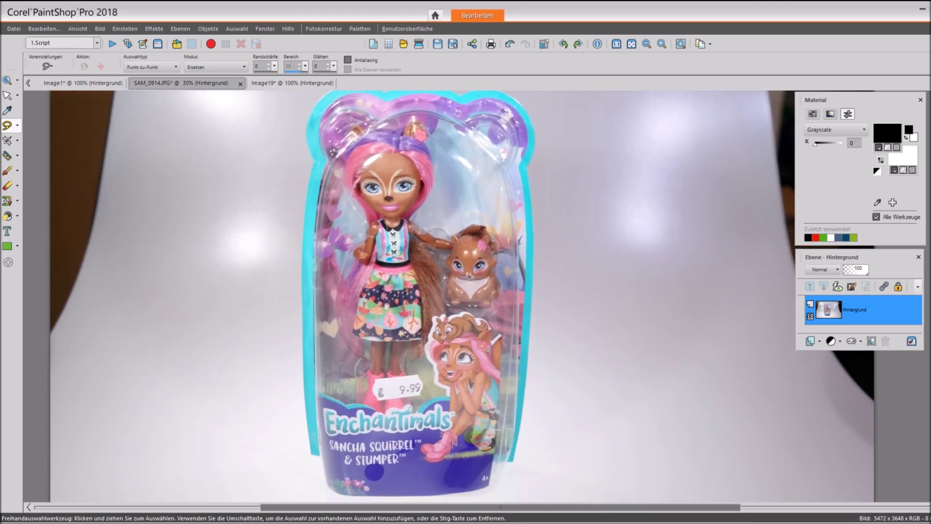
pyautogui.click(76, 86)
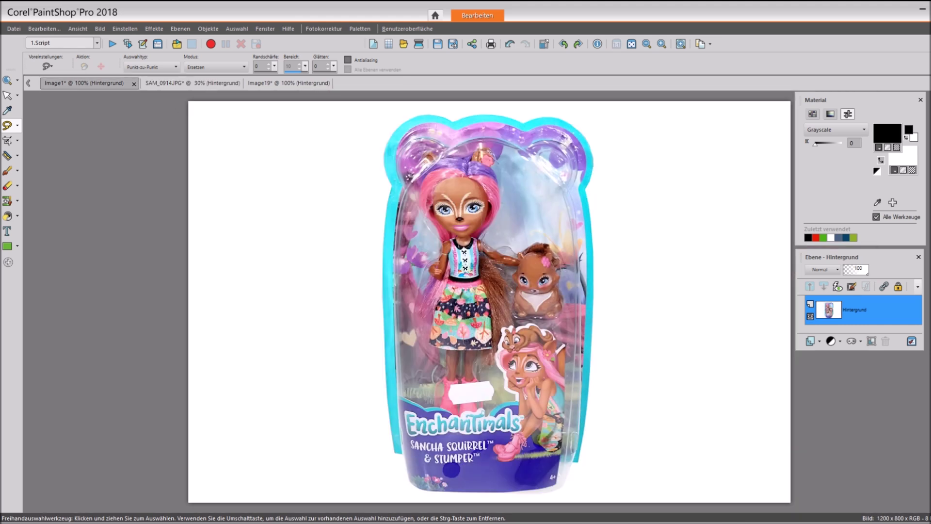
pyautogui.click(13, 31)
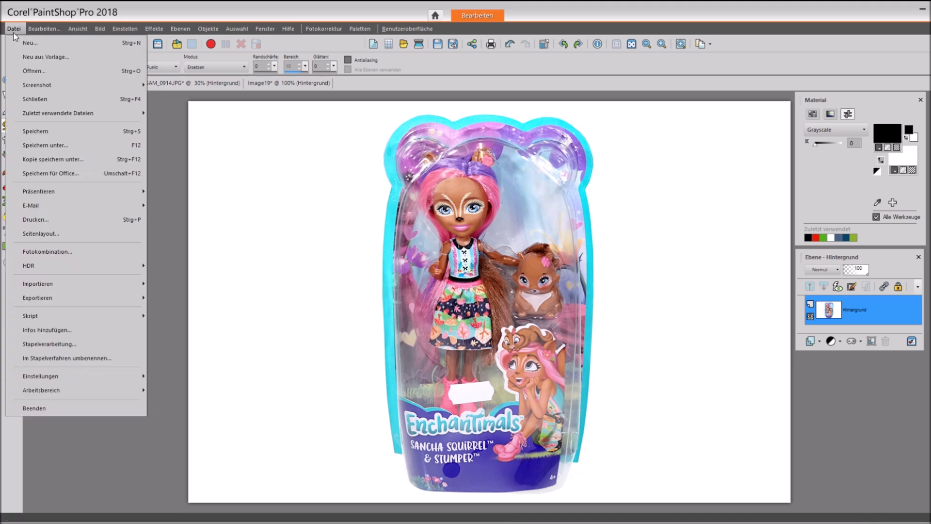
pyautogui.click(719, 241)
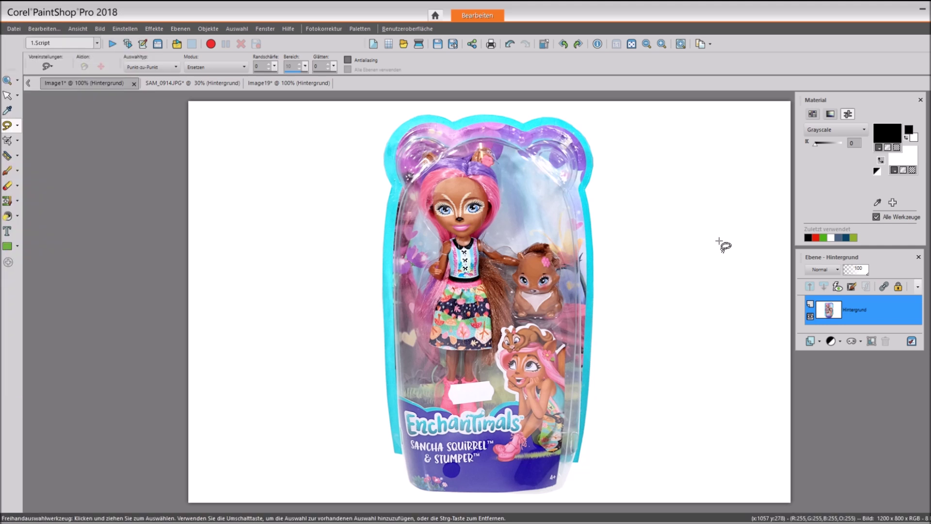